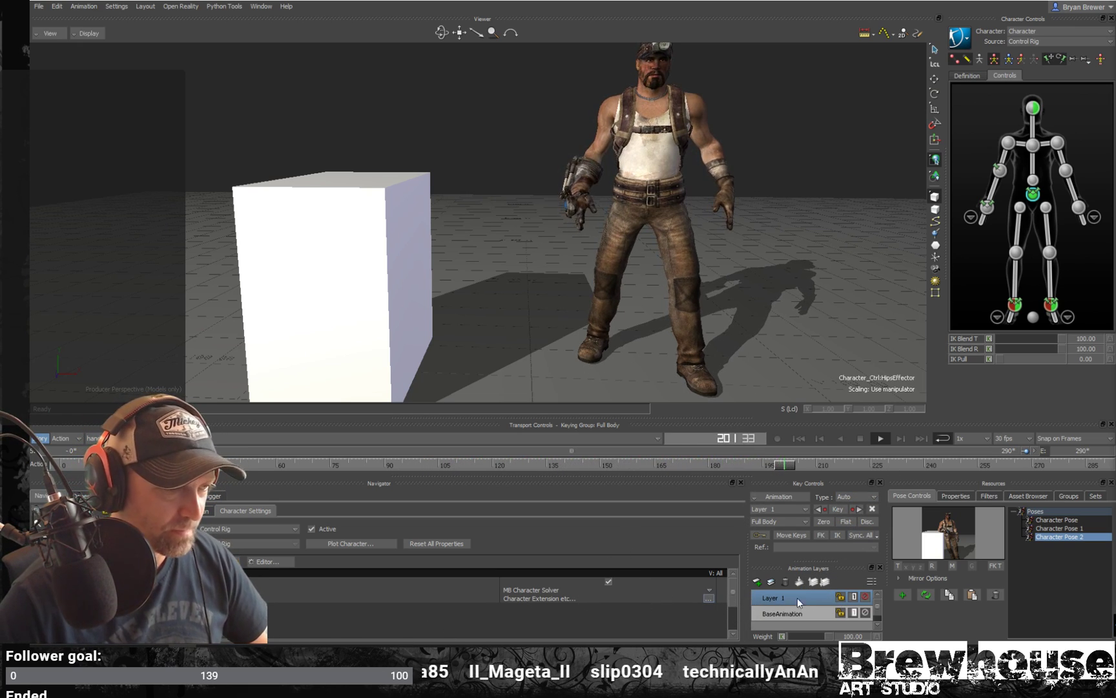
# - Stop the playback and return the current take to frame 0
pyautogui.click(864, 441)
pyautogui.moveTo(920, 469); pyautogui.dragTo(34, 477)
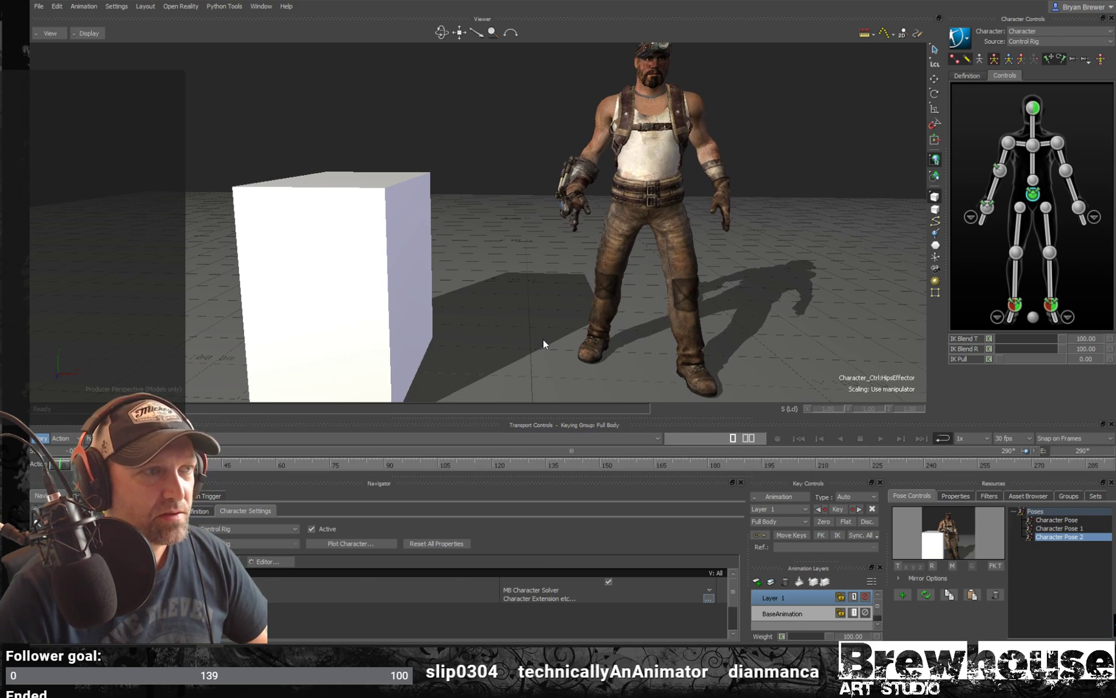
pyautogui.keyDown('alt'); pyautogui.moveTo(643, 285); pyautogui.dragTo(640, 296); pyautogui.keyUp('alt')
pyautogui.keyDown('alt'); pyautogui.moveTo(640, 296); pyautogui.dragTo(678, 298, button='middle'); pyautogui.keyUp('alt')
pyautogui.moveTo(678, 299)
pyautogui.keyDown('alt'); pyautogui.mouseDown()
pyautogui.moveTo(640, 315)
pyautogui.moveTo(622, 293)
pyautogui.moveTo(665, 306)
pyautogui.moveTo(666, 293)
pyautogui.mouseUp(); pyautogui.keyUp('alt')
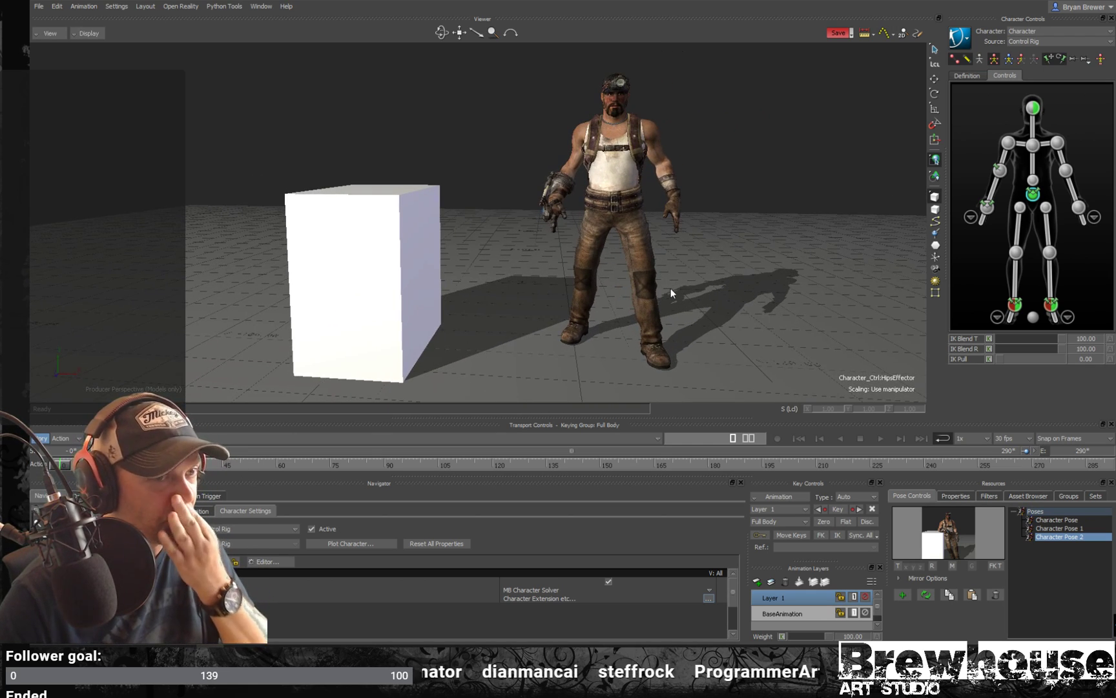
# - Switch to the 150-frame take with the leaning pose and view how the character rests on the box
pyautogui.click(220, 434)
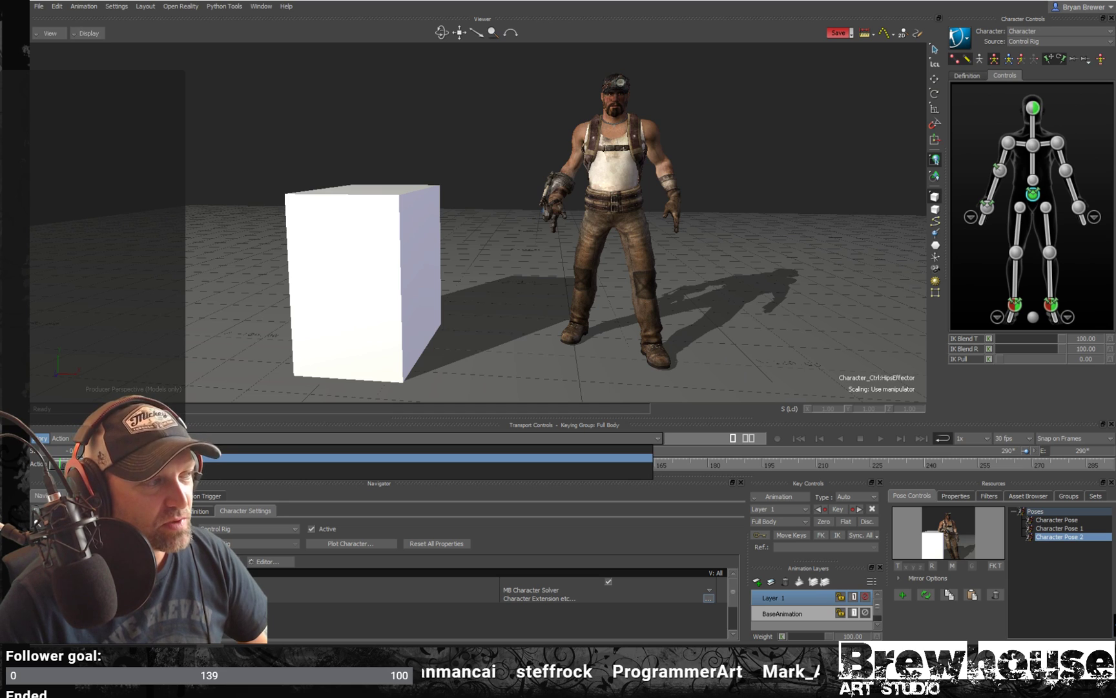
pyautogui.click(219, 457)
pyautogui.keyDown('alt'); pyautogui.moveTo(567, 306); pyautogui.dragTo(587, 298, button='middle'); pyautogui.keyUp('alt')
pyautogui.keyDown('alt'); pyautogui.moveTo(587, 297); pyautogui.dragTo(638, 297, button='right'); pyautogui.keyUp('alt')
pyautogui.keyDown('alt'); pyautogui.moveTo(635, 297); pyautogui.dragTo(599, 328); pyautogui.keyUp('alt')
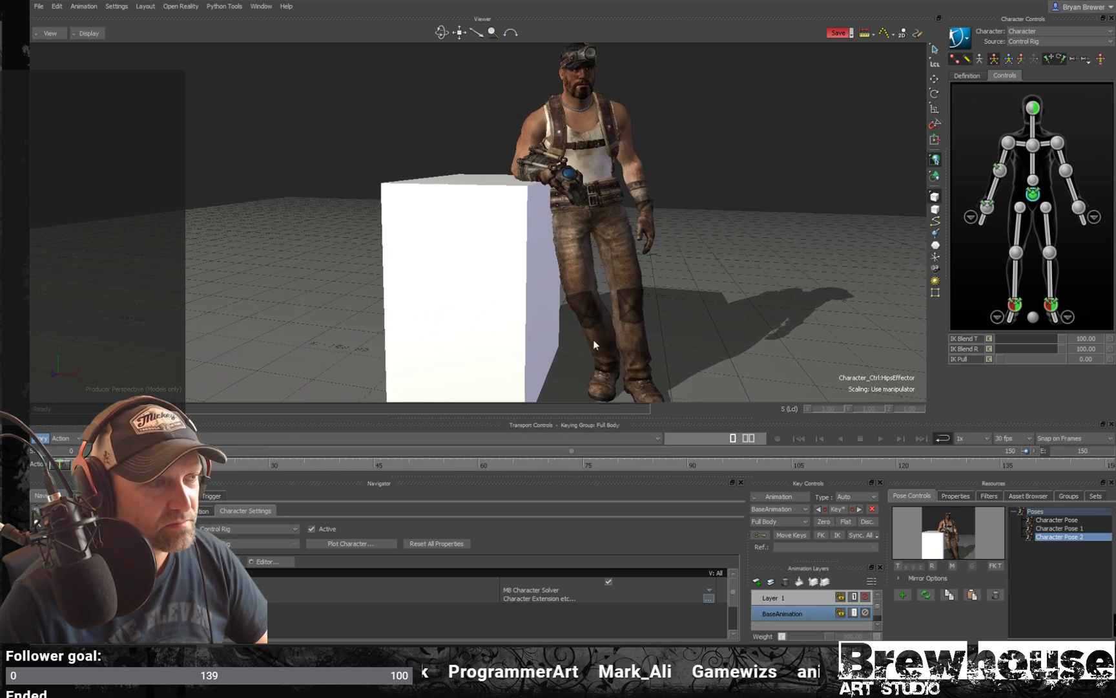
pyautogui.moveTo(551, 416); pyautogui.dragTo(548, 448)
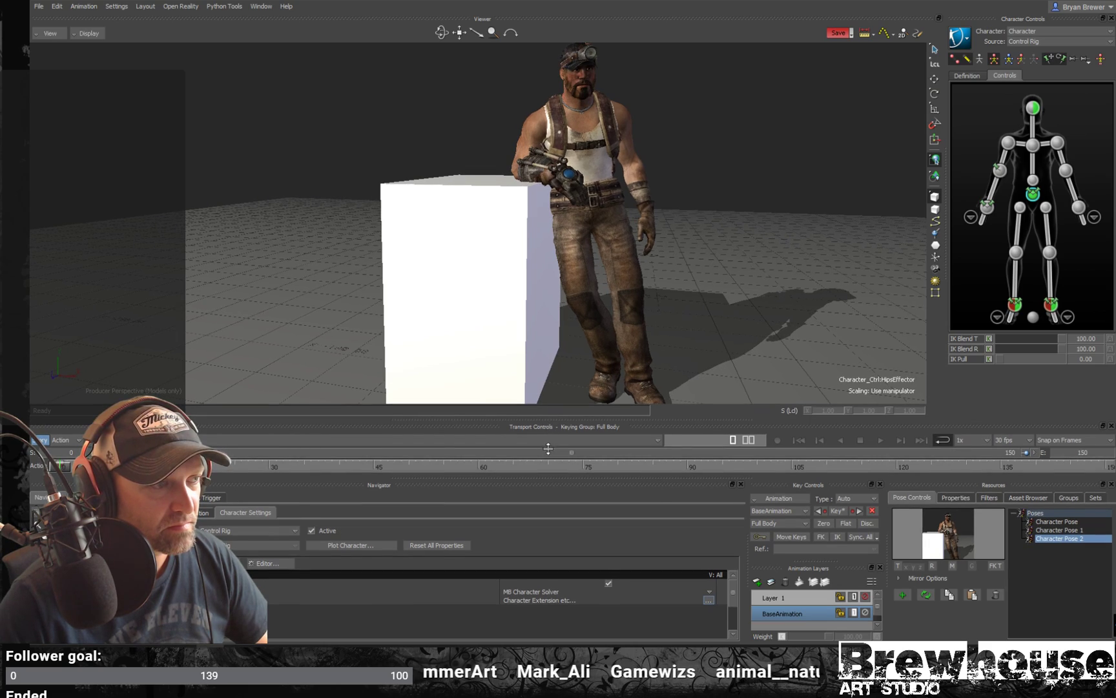
pyautogui.keyDown('alt'); pyautogui.moveTo(554, 302); pyautogui.dragTo(623, 304); pyautogui.keyUp('alt')
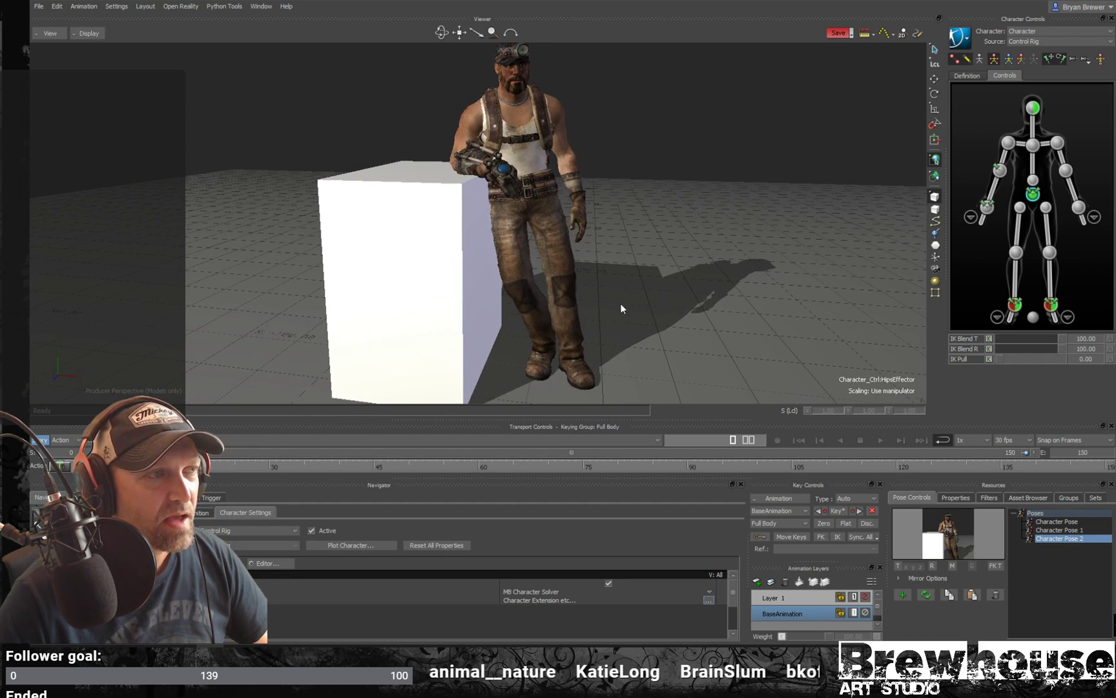
# - Switch back to the 290-frame take with the character standing beside the box
pyautogui.click(230, 438)
pyautogui.click(238, 455)
pyautogui.keyDown('alt'); pyautogui.moveTo(586, 316); pyautogui.dragTo(547, 316); pyautogui.keyUp('alt')
pyautogui.keyDown('alt'); pyautogui.moveTo(547, 315); pyautogui.dragTo(532, 306, button='right'); pyautogui.keyUp('alt')
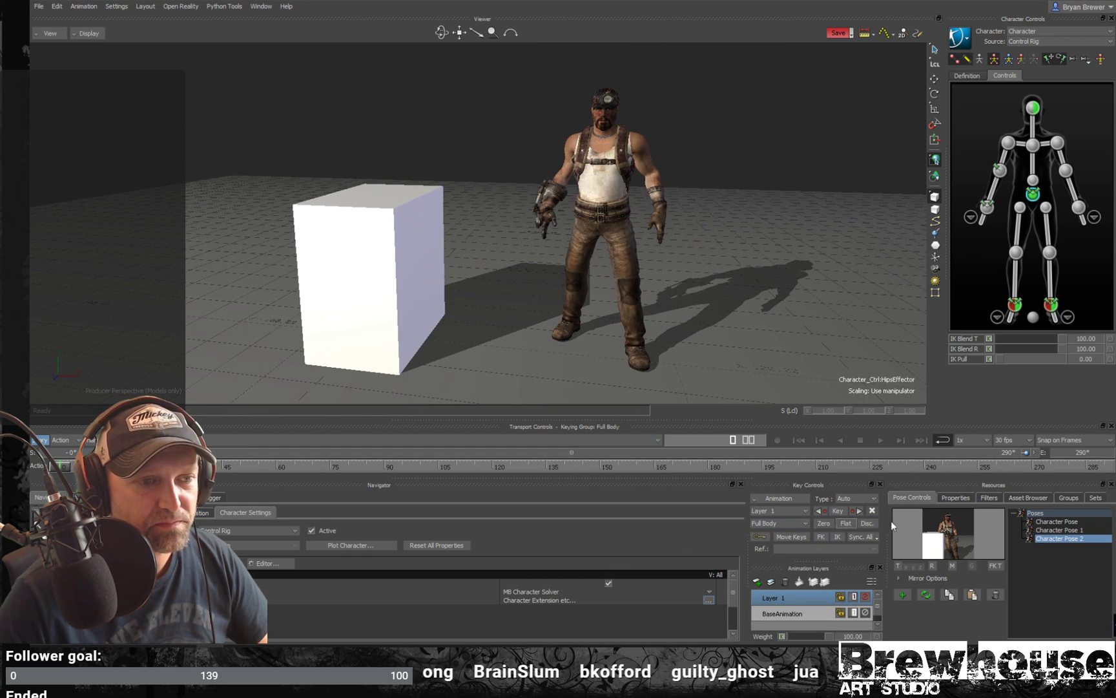
# - Play back the standing idle animation and examine its motion from several angles
pyautogui.click(879, 440)
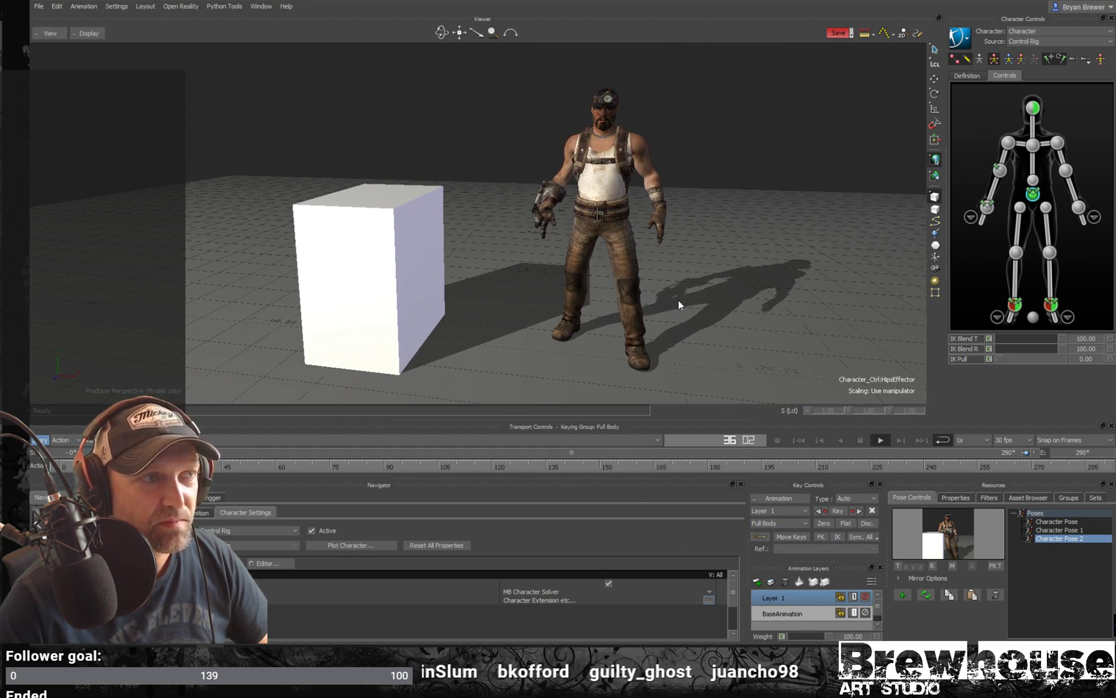
pyautogui.moveTo(673, 310)
pyautogui.keyDown('alt'); pyautogui.mouseDown(button='right')
pyautogui.moveTo(704, 306)
pyautogui.moveTo(669, 307)
pyautogui.mouseUp(button='right'); pyautogui.keyUp('alt')
pyautogui.keyDown('alt'); pyautogui.moveTo(668, 307); pyautogui.dragTo(712, 305); pyautogui.keyUp('alt')
pyautogui.keyDown('alt'); pyautogui.moveTo(709, 305); pyautogui.dragTo(734, 308, button='right'); pyautogui.keyUp('alt')
pyautogui.keyDown('alt'); pyautogui.moveTo(735, 309); pyautogui.dragTo(731, 305); pyautogui.keyUp('alt')
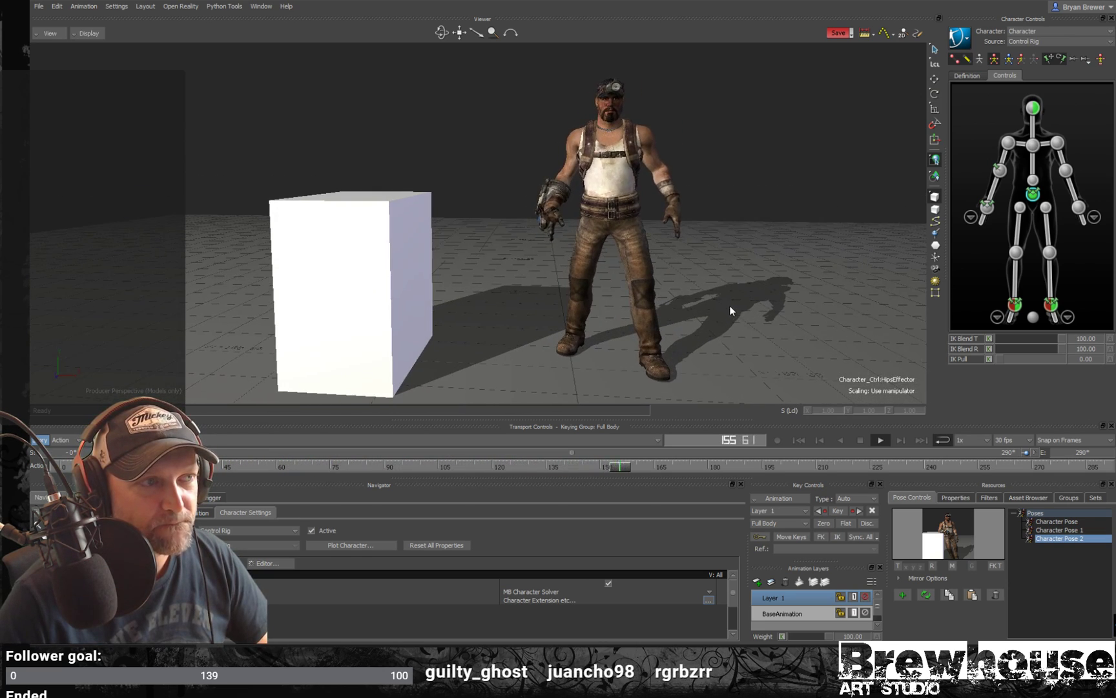
pyautogui.keyDown('alt'); pyautogui.moveTo(730, 305); pyautogui.dragTo(710, 306, button='middle'); pyautogui.keyUp('alt')
pyautogui.keyDown('alt'); pyautogui.moveTo(710, 306); pyautogui.dragTo(715, 310); pyautogui.keyUp('alt')
pyautogui.hotkey('ctrl', 'space')
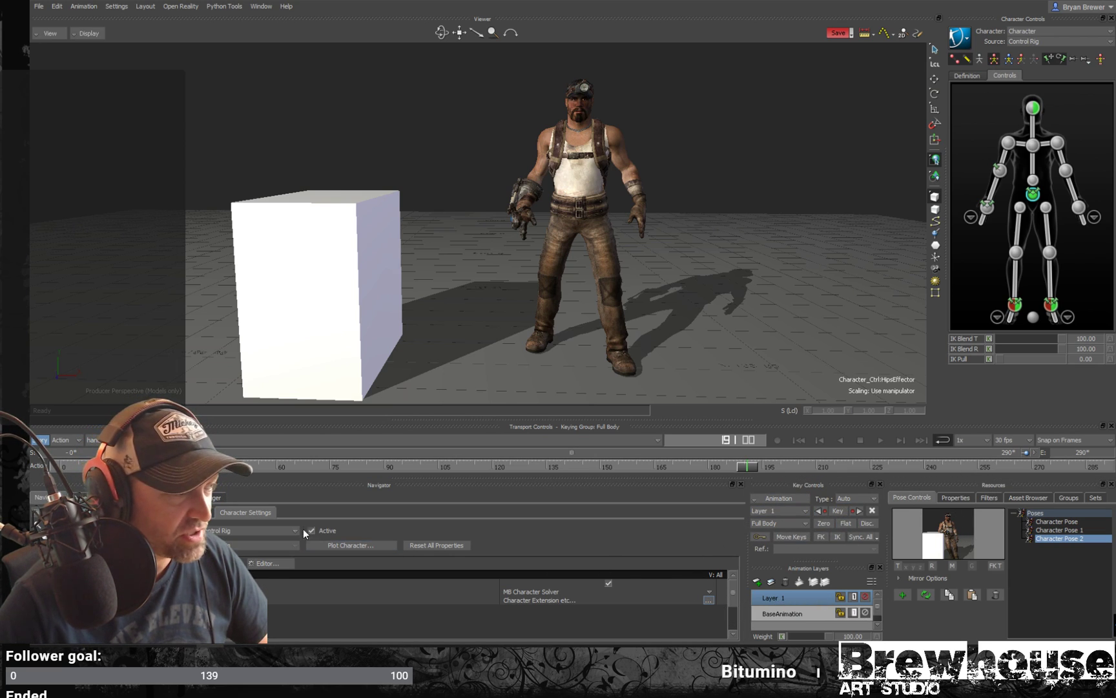
# - Paste the leaning Character Pose 2 onto the character at frame 0 on Layer 1
pyautogui.moveTo(78, 466); pyautogui.dragTo(62, 466)
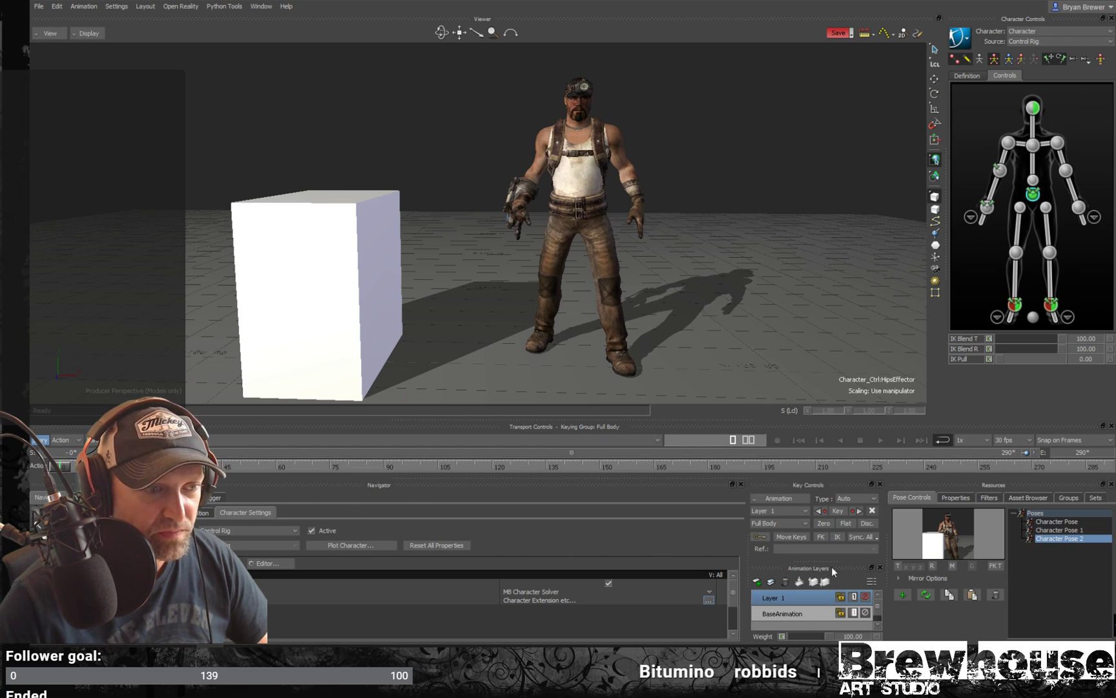
pyautogui.click(975, 597)
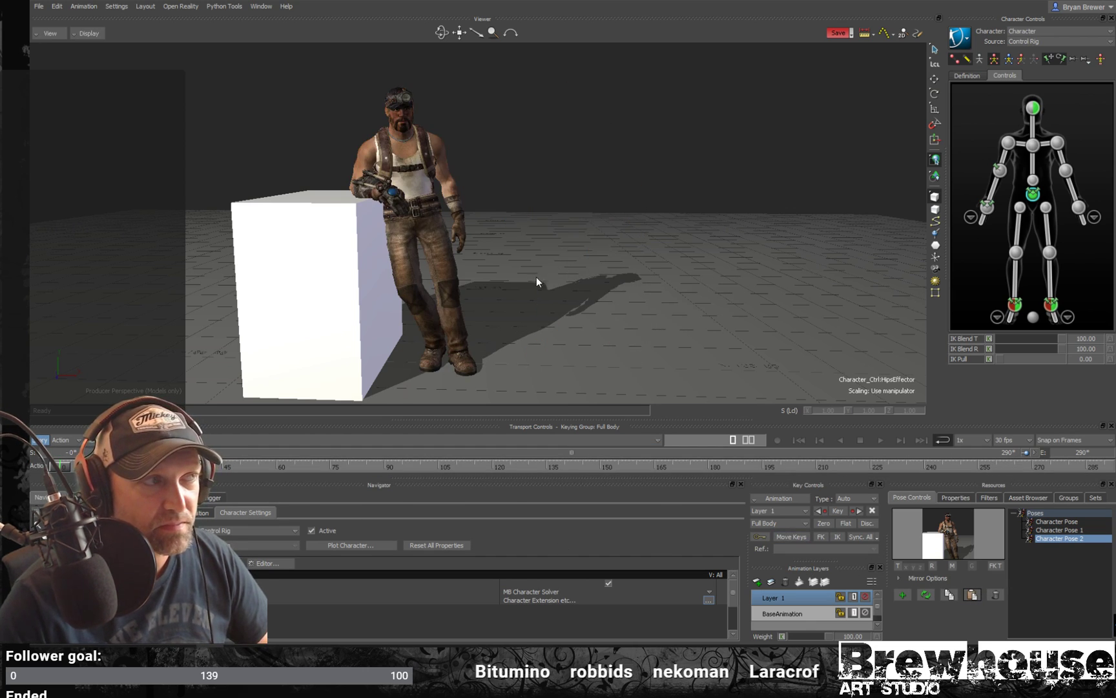
pyautogui.keyDown('alt'); pyautogui.moveTo(538, 276); pyautogui.dragTo(581, 281, button='middle'); pyautogui.keyUp('alt')
pyautogui.keyDown('alt'); pyautogui.moveTo(582, 281); pyautogui.dragTo(642, 293, button='right'); pyautogui.keyUp('alt')
pyautogui.moveTo(642, 292); pyautogui.dragTo(503, 294)
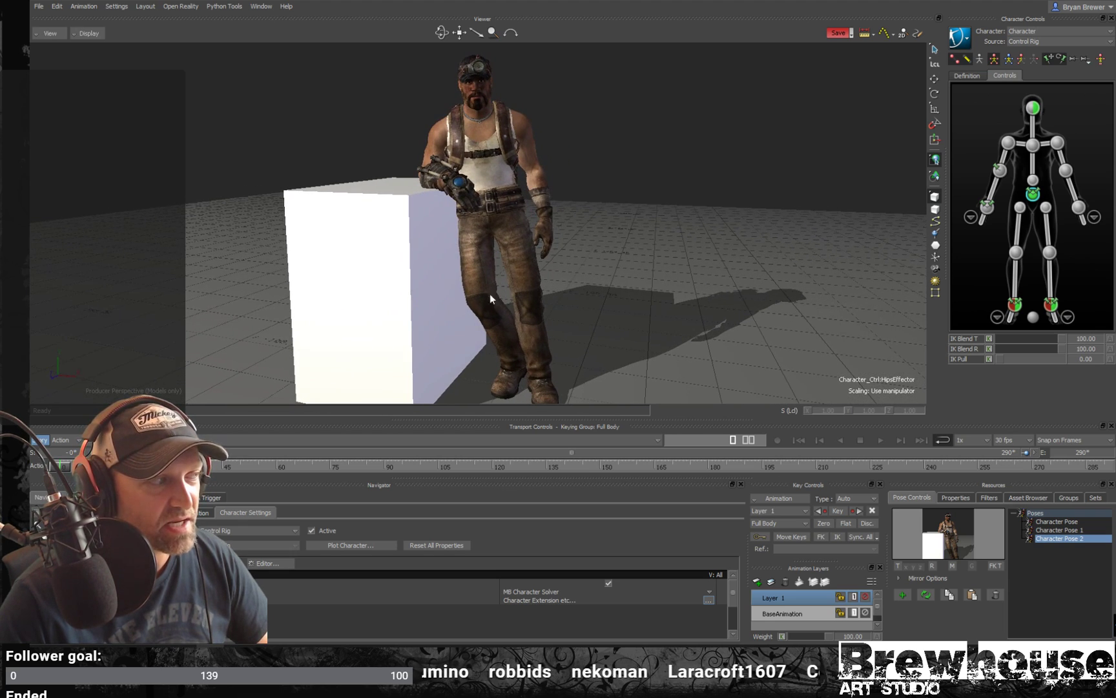
# - Play back the offset idle and scrub close to its end to check how the leaning pose holds
pyautogui.press('space')
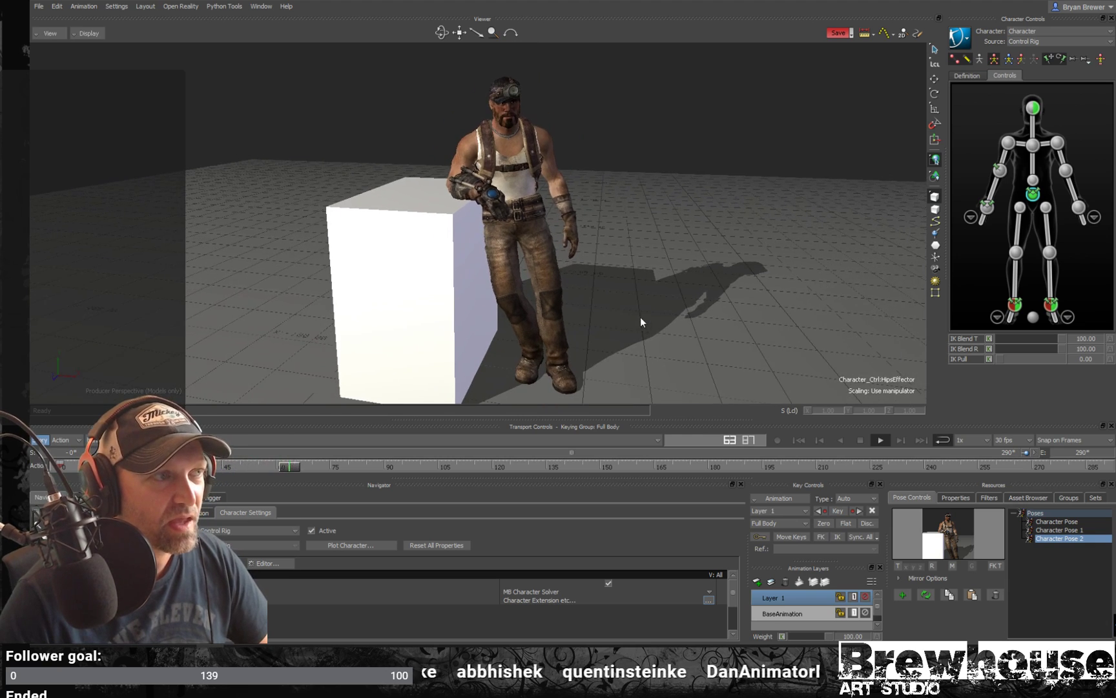
pyautogui.moveTo(511, 465)
pyautogui.mouseDown()
pyautogui.moveTo(495, 465)
pyautogui.moveTo(1061, 485)
pyautogui.mouseUp()
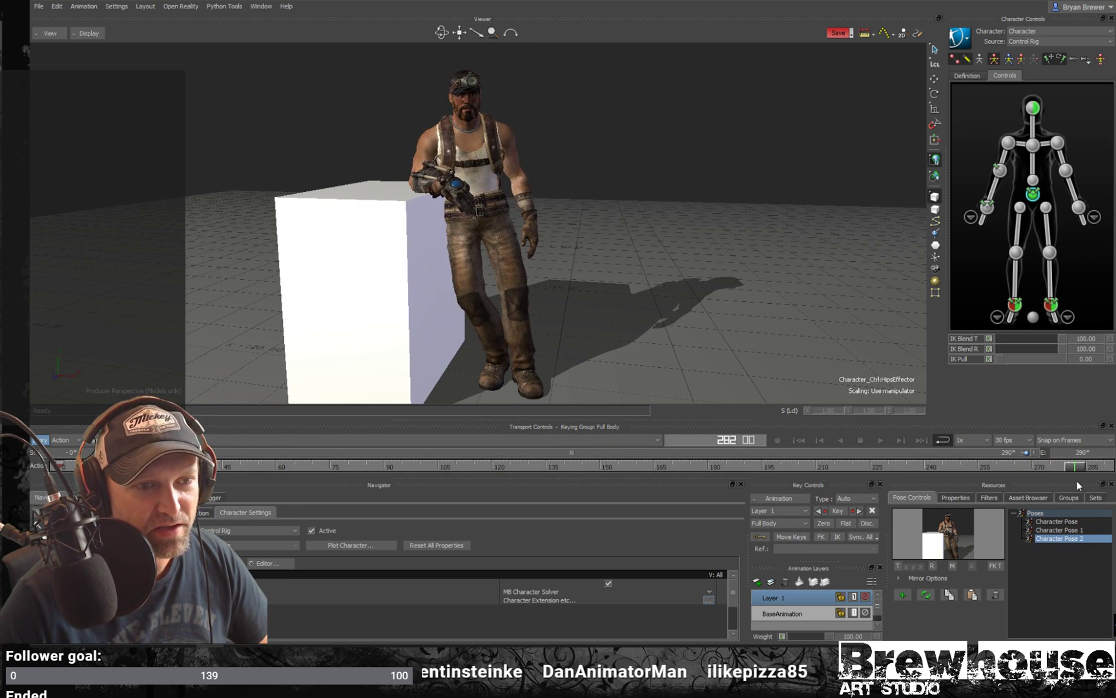
pyautogui.press('space')
pyautogui.press('space')
# - Paste Character Pose 2 onto the character at frame 290 on Layer 1
pyautogui.moveTo(261, 469); pyautogui.dragTo(1111, 473)
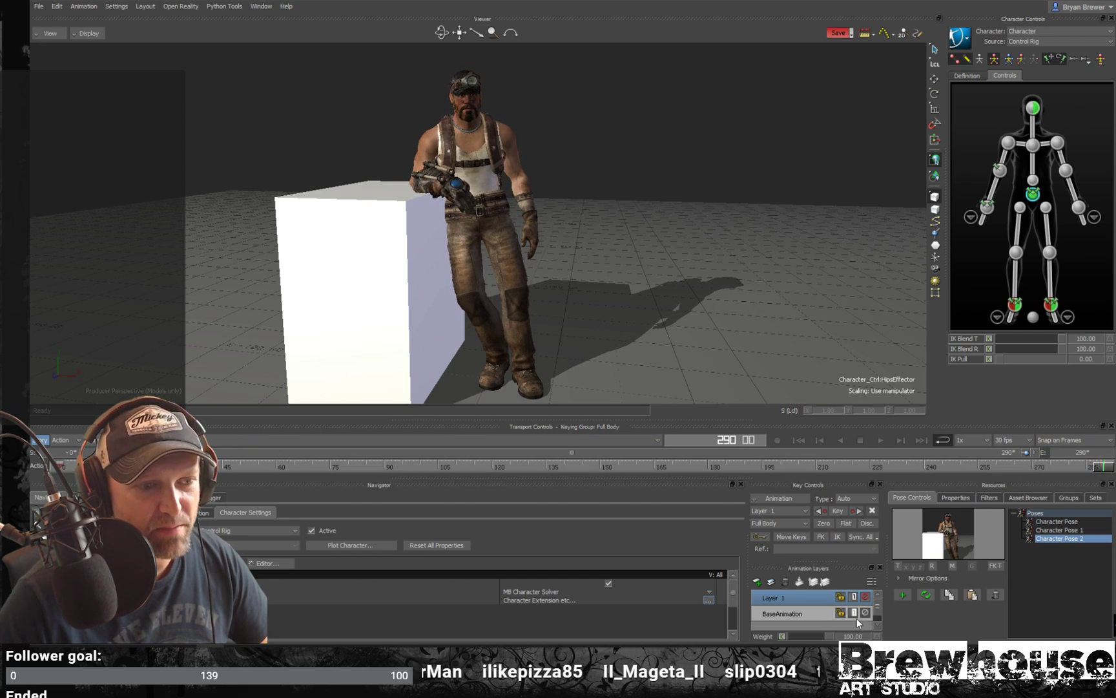
pyautogui.click(972, 595)
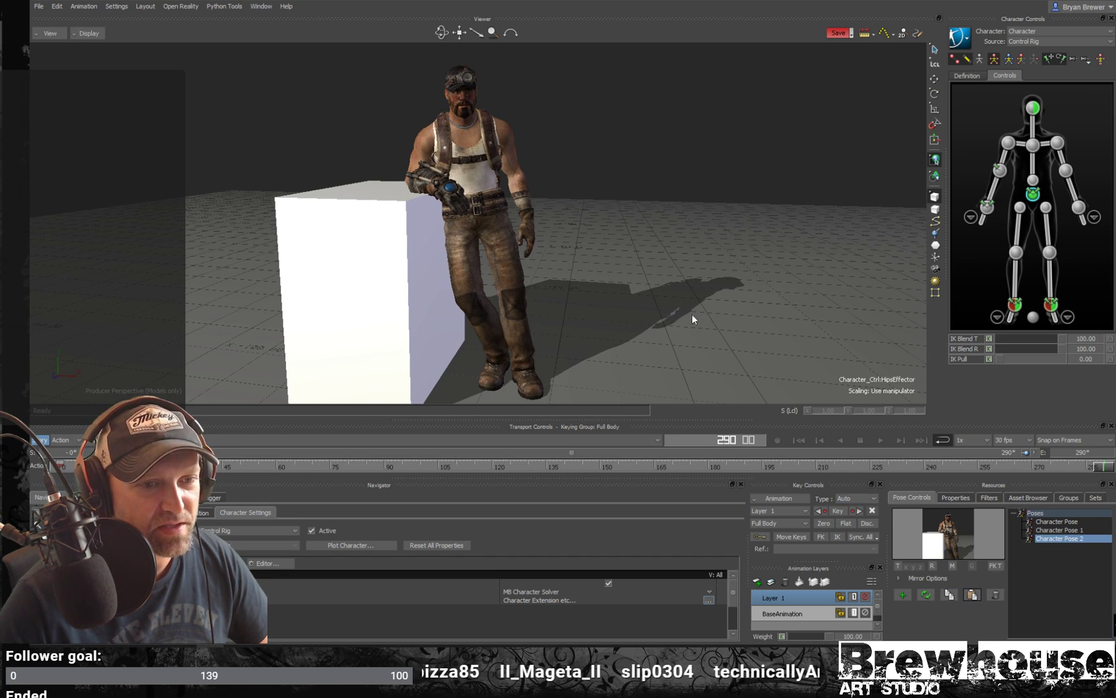
# - Play the end of the animation into its start to check the loop transition
pyautogui.click(1047, 467)
pyautogui.press('space')
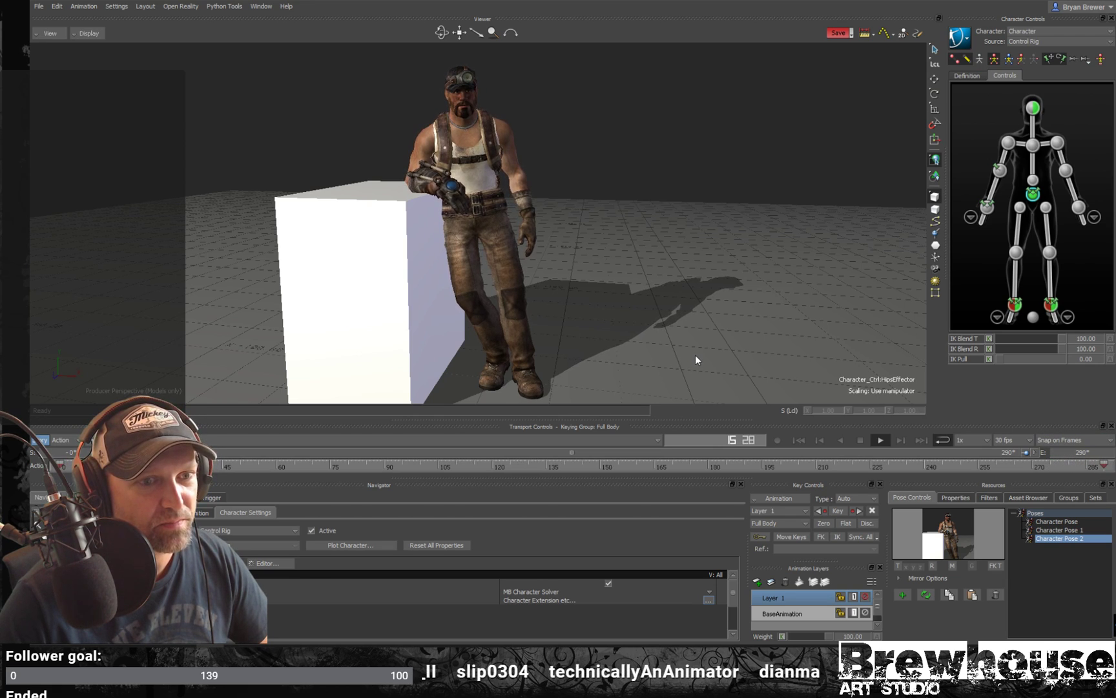
pyautogui.press('space')
pyautogui.click(1006, 465)
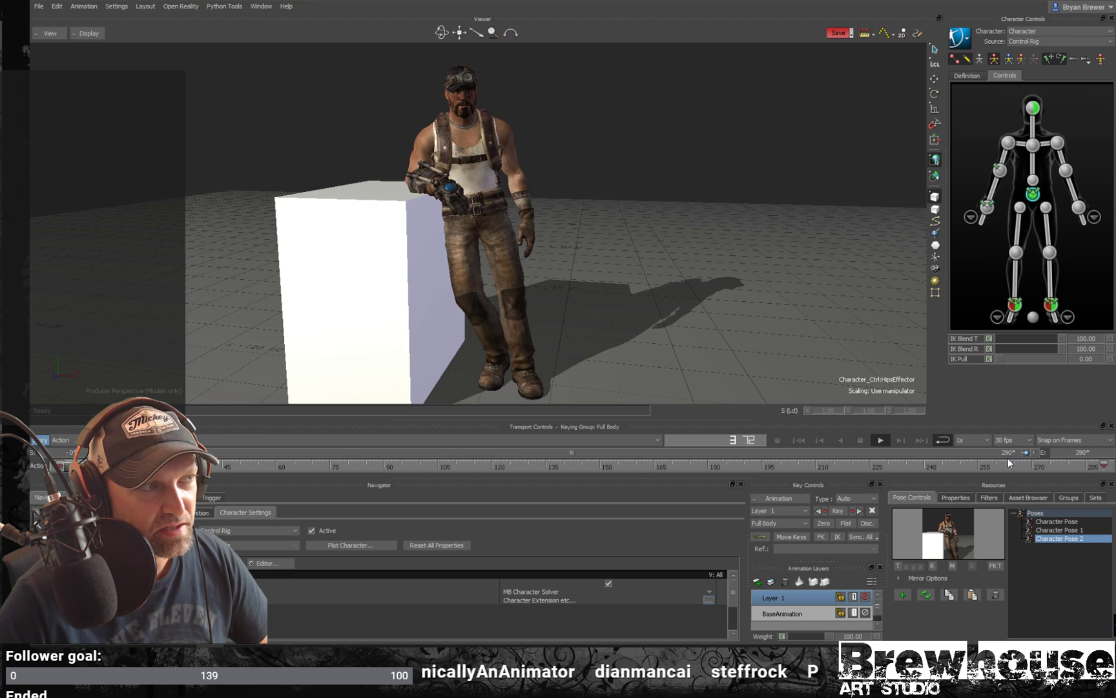
pyautogui.press('space')
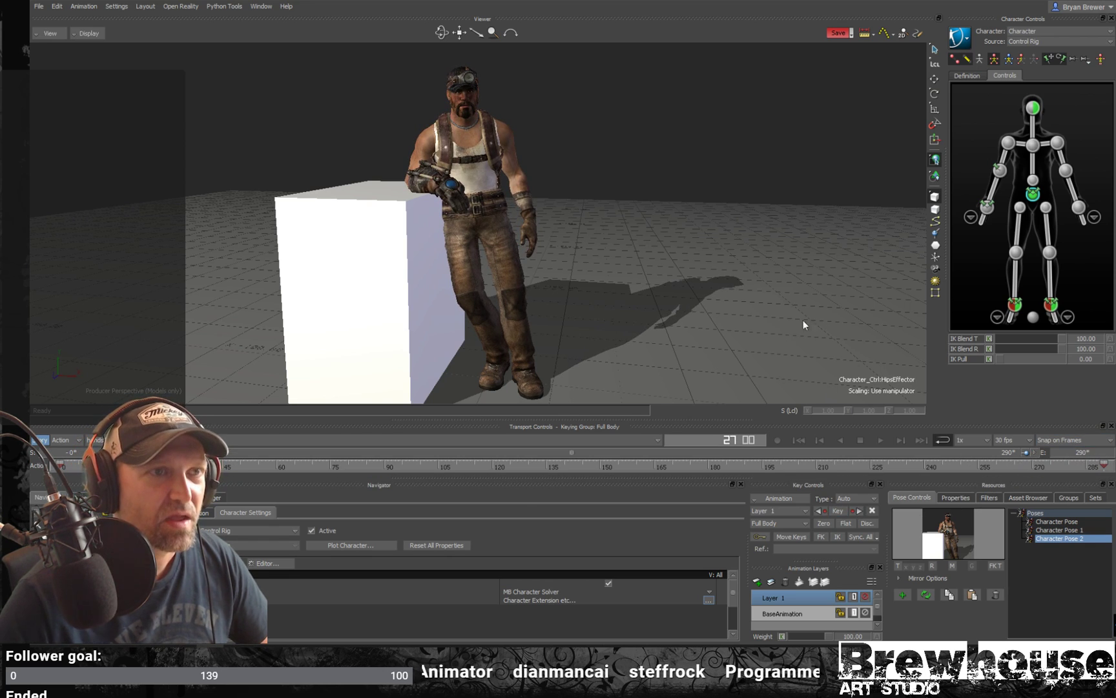
# - From frame 0, bake the character's animation to the skeleton and back to the control rig
pyautogui.moveTo(163, 465); pyautogui.dragTo(46, 463)
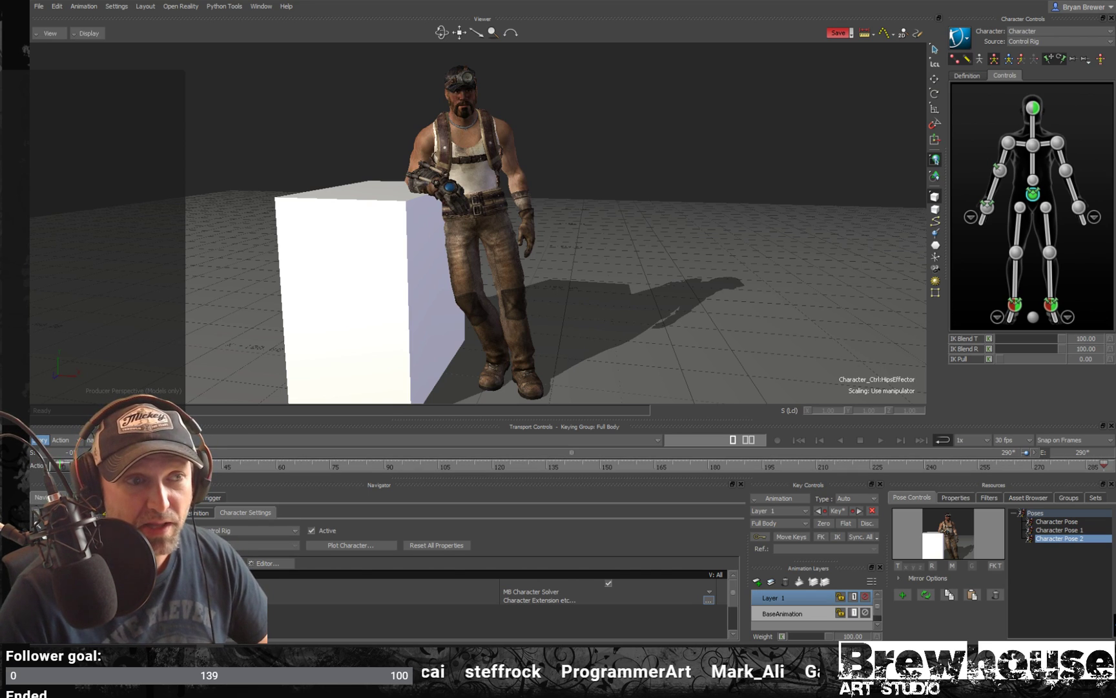
pyautogui.click(969, 40)
pyautogui.moveTo(970, 99)
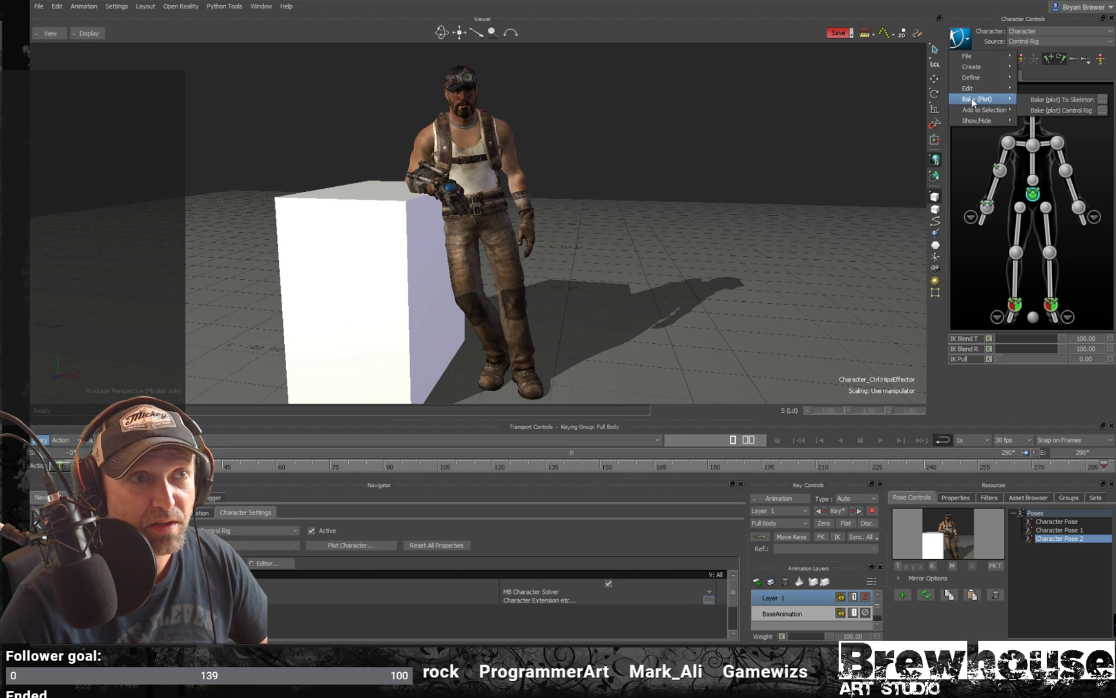
pyautogui.click(1031, 102)
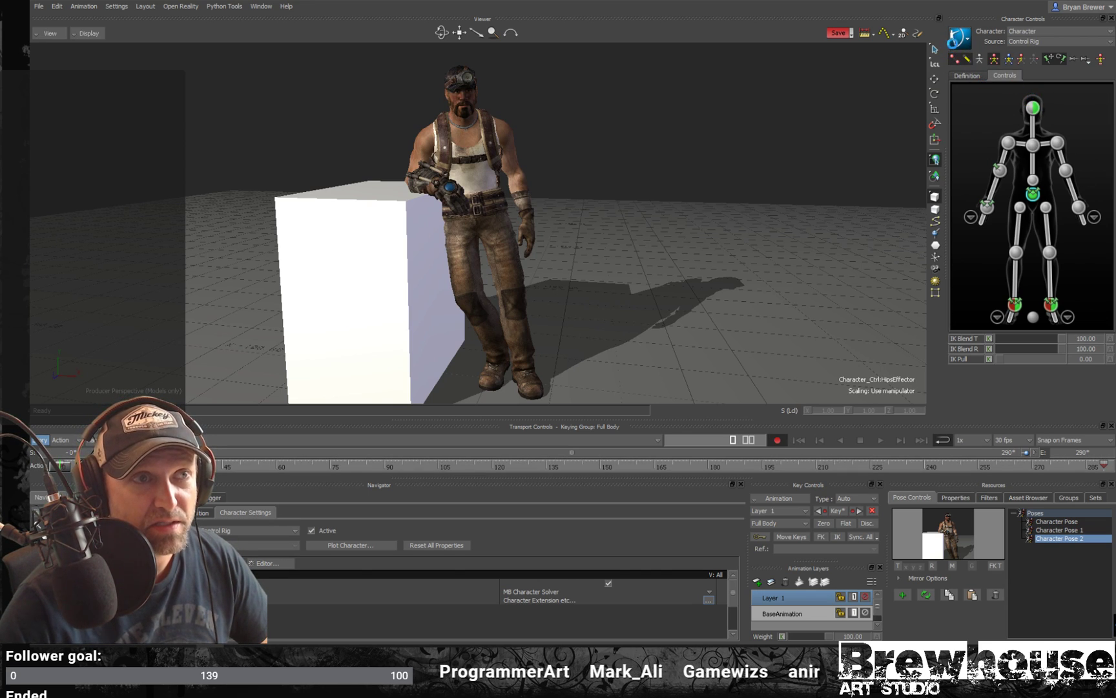
pyautogui.click(967, 43)
pyautogui.moveTo(972, 99)
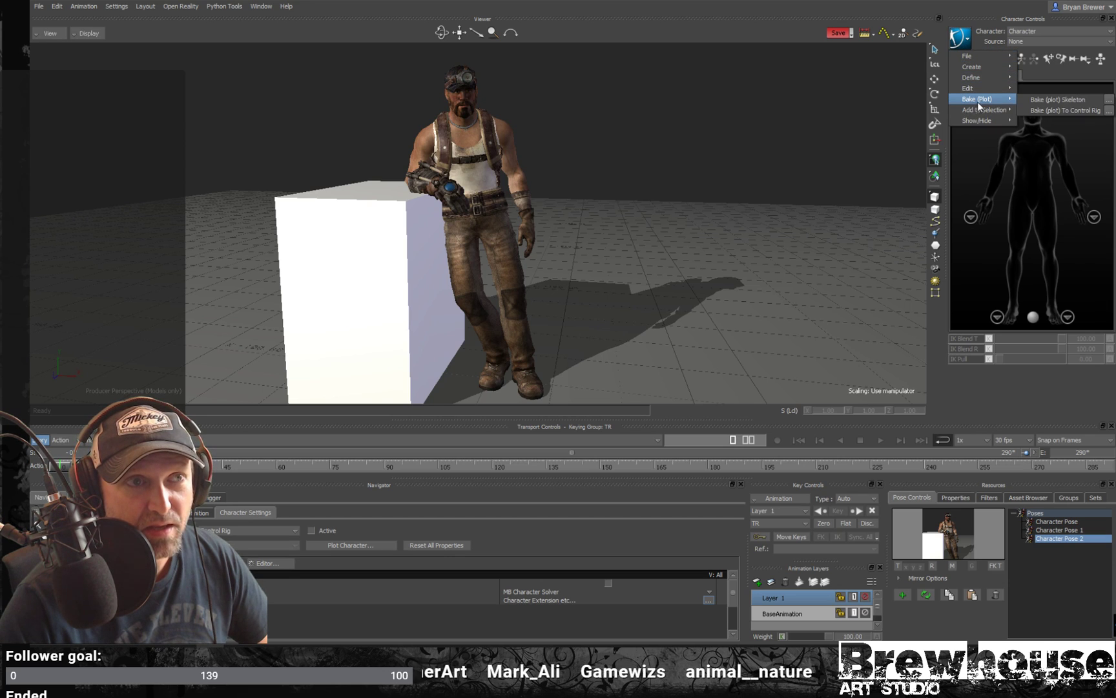
pyautogui.click(1046, 102)
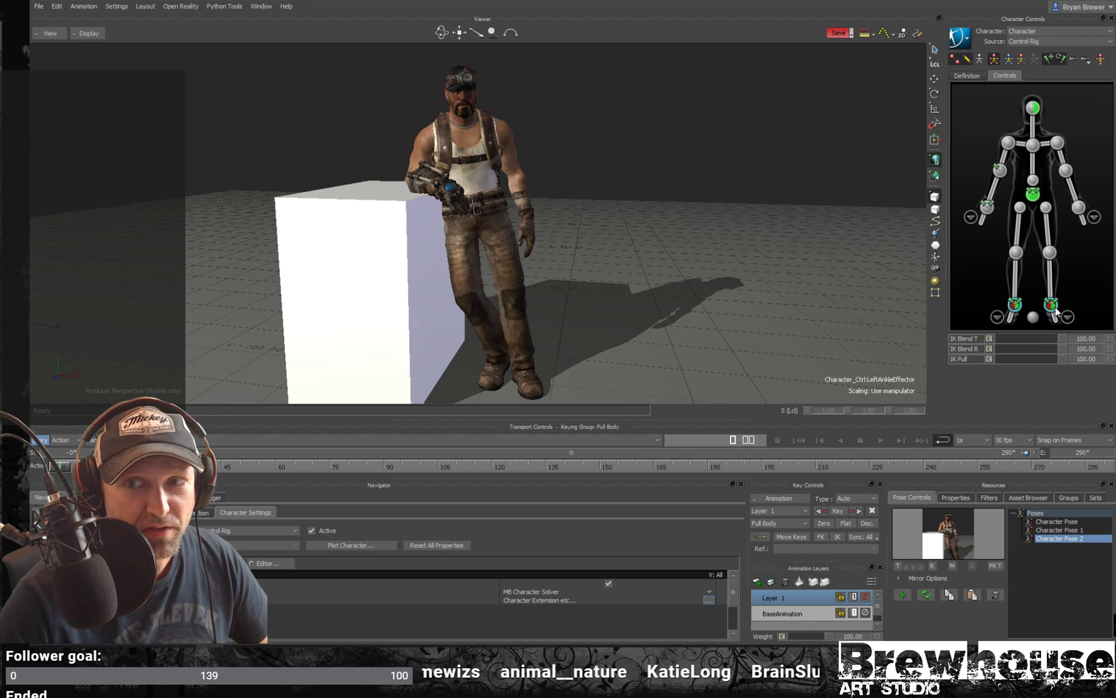
# - Set the IK Pull of both ankle effectors to 0
pyautogui.moveTo(1058, 359); pyautogui.dragTo(972, 360)
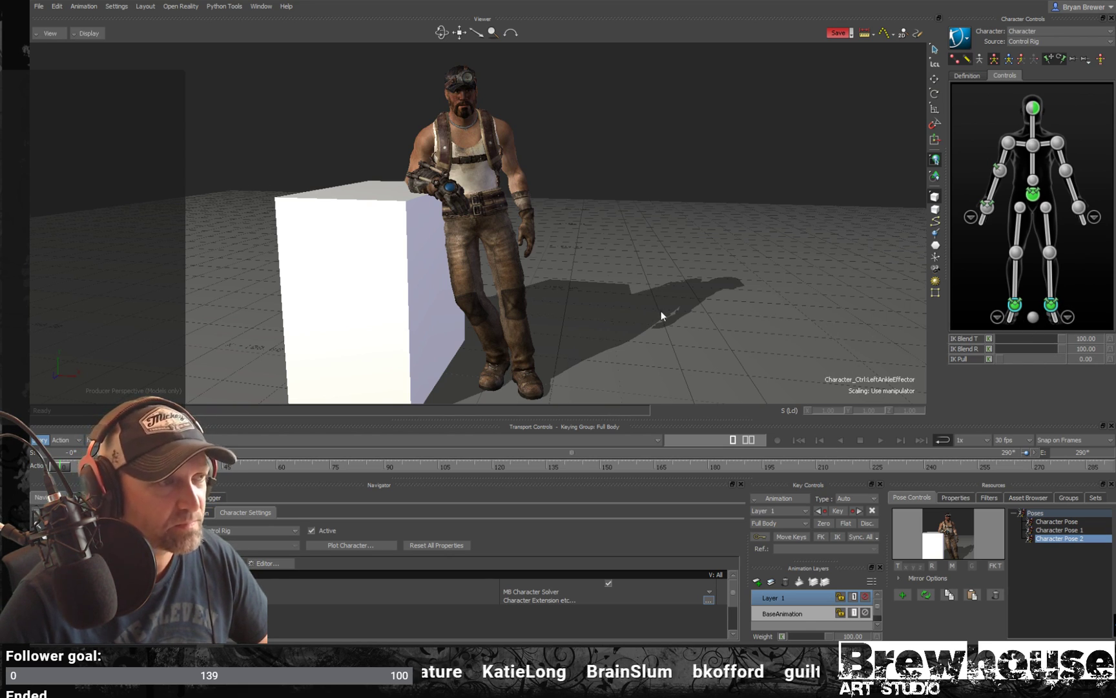
pyautogui.scroll(8, 660, 311)
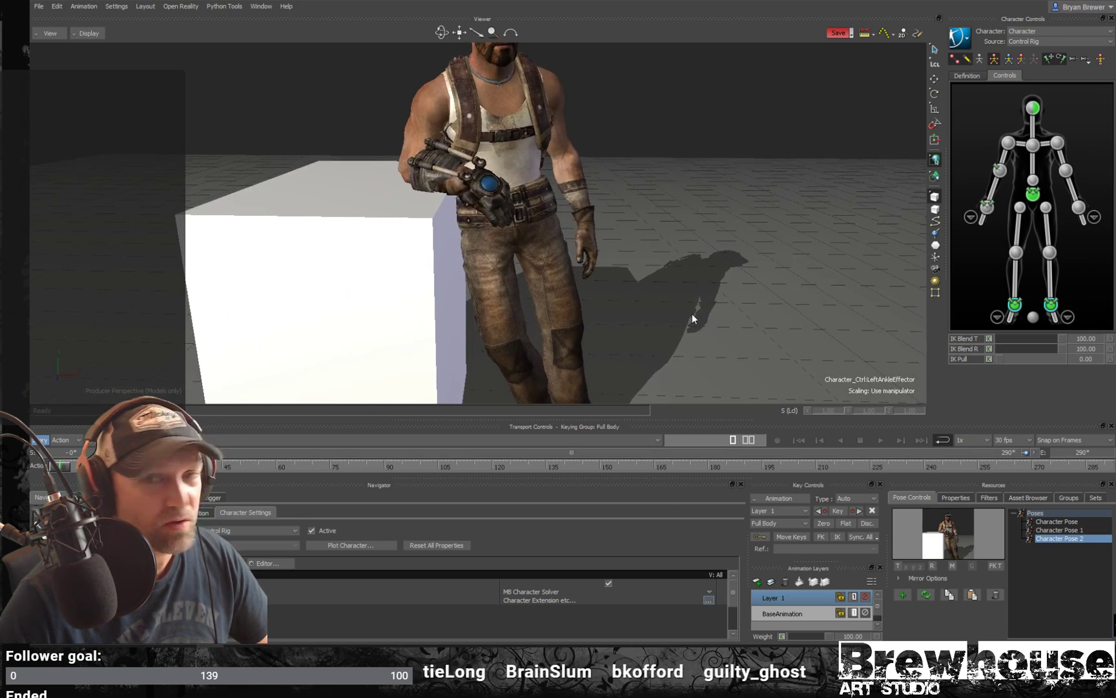
pyautogui.keyDown('alt'); pyautogui.moveTo(692, 313); pyautogui.dragTo(651, 328); pyautogui.keyUp('alt')
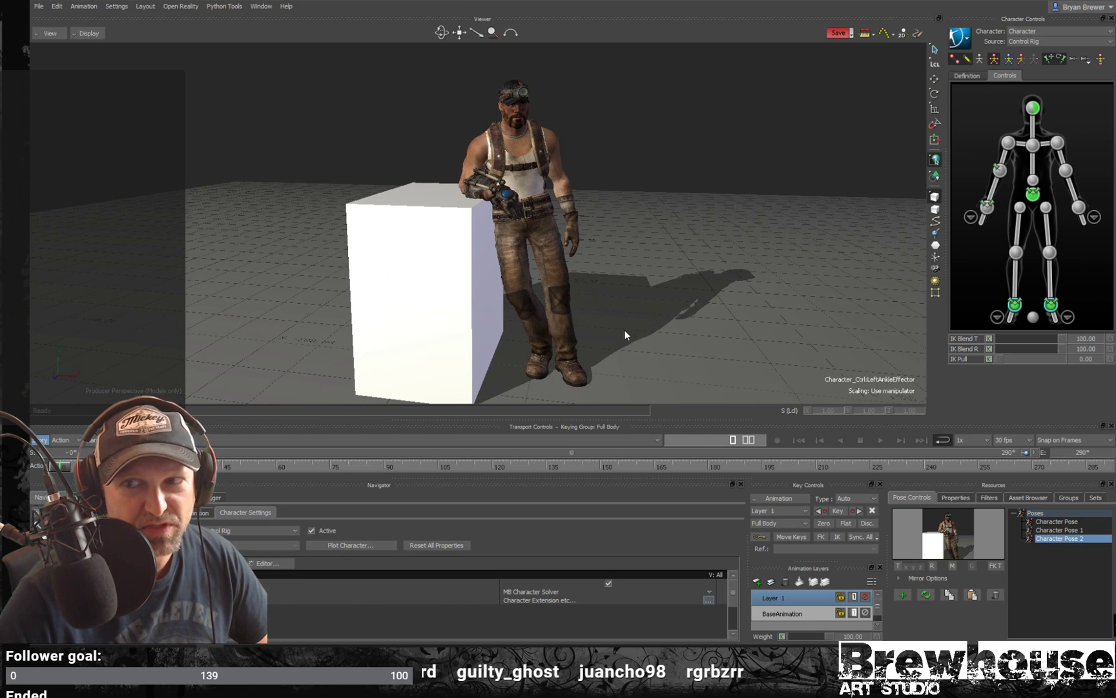
# - Play and scrub the baked idle to examine the right elbow's contact with the box from several angles
pyautogui.hotkey('ctrl', 'space')
pyautogui.keyDown('alt'); pyautogui.moveTo(558, 269); pyautogui.dragTo(607, 288, button='right'); pyautogui.keyUp('alt')
pyautogui.keyDown('alt'); pyautogui.moveTo(607, 288); pyautogui.dragTo(673, 295); pyautogui.keyUp('alt')
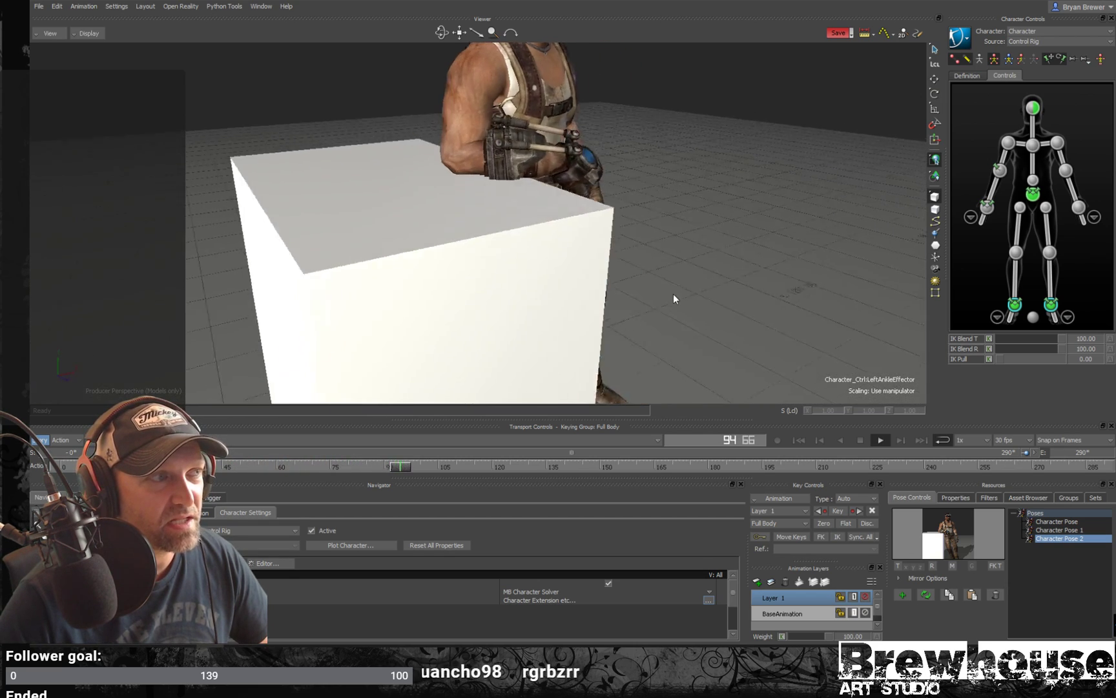
pyautogui.keyDown('alt'); pyautogui.moveTo(673, 296); pyautogui.dragTo(623, 289, button='middle'); pyautogui.keyUp('alt')
pyautogui.keyDown('alt'); pyautogui.moveTo(622, 289); pyautogui.dragTo(625, 277, button='right'); pyautogui.keyUp('alt')
pyautogui.moveTo(625, 276)
pyautogui.keyDown('alt'); pyautogui.mouseDown()
pyautogui.moveTo(656, 277)
pyautogui.moveTo(646, 270)
pyautogui.mouseUp(); pyautogui.keyUp('alt')
pyautogui.keyDown('alt'); pyautogui.moveTo(646, 270); pyautogui.dragTo(645, 284, button='middle'); pyautogui.keyUp('alt')
pyautogui.keyDown('alt'); pyautogui.moveTo(645, 284); pyautogui.dragTo(570, 278); pyautogui.keyUp('alt')
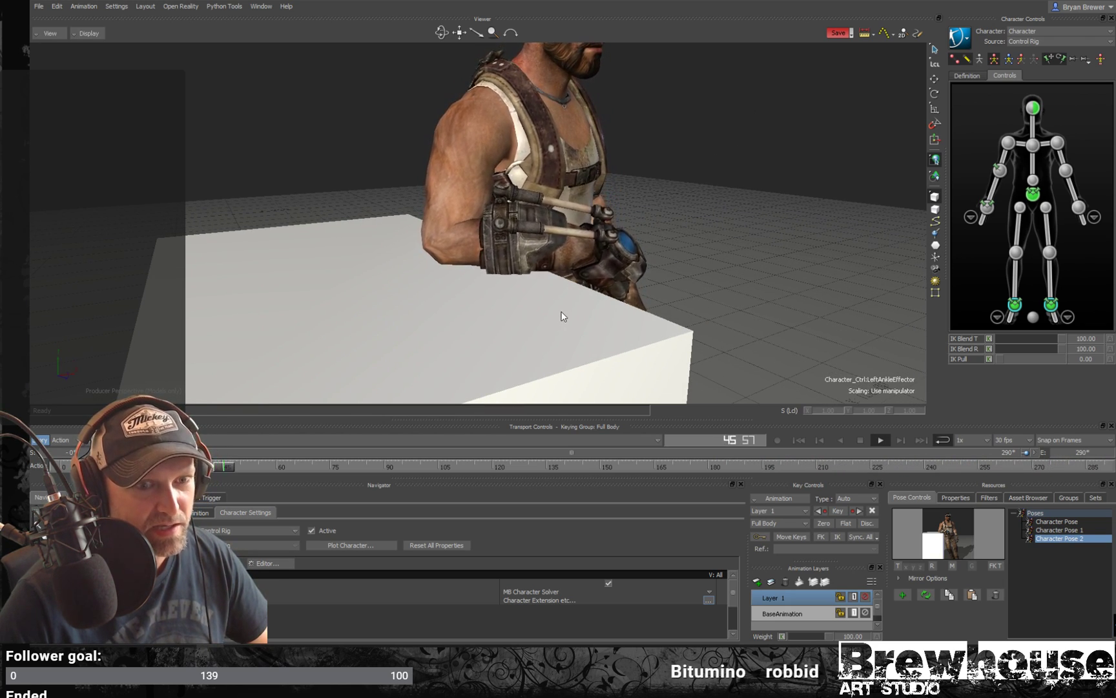
pyautogui.moveTo(562, 311); pyautogui.dragTo(647, 294, button='middle')
pyautogui.keyDown('ctrl'); pyautogui.keyDown('shift'); pyautogui.moveTo(704, 295); pyautogui.dragTo(636, 291); pyautogui.keyUp('shift'); pyautogui.keyUp('ctrl')
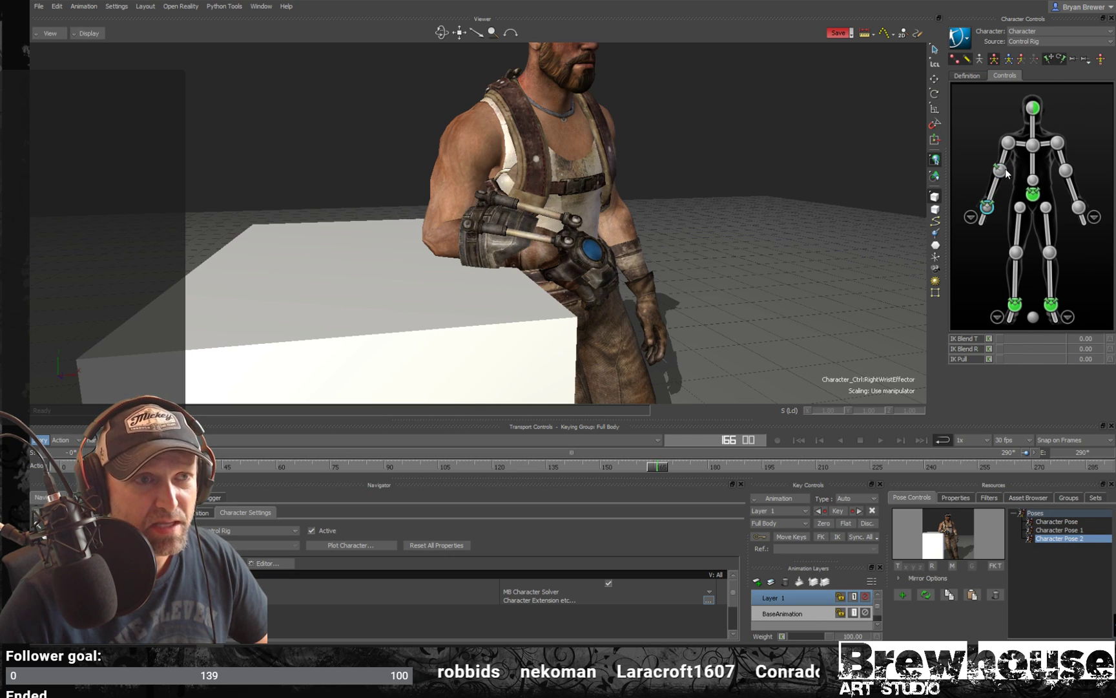
# - Set the right elbow effector's IK Blend T and IK Blend R to 100 and play back the result
pyautogui.moveTo(1004, 339); pyautogui.dragTo(992, 339)
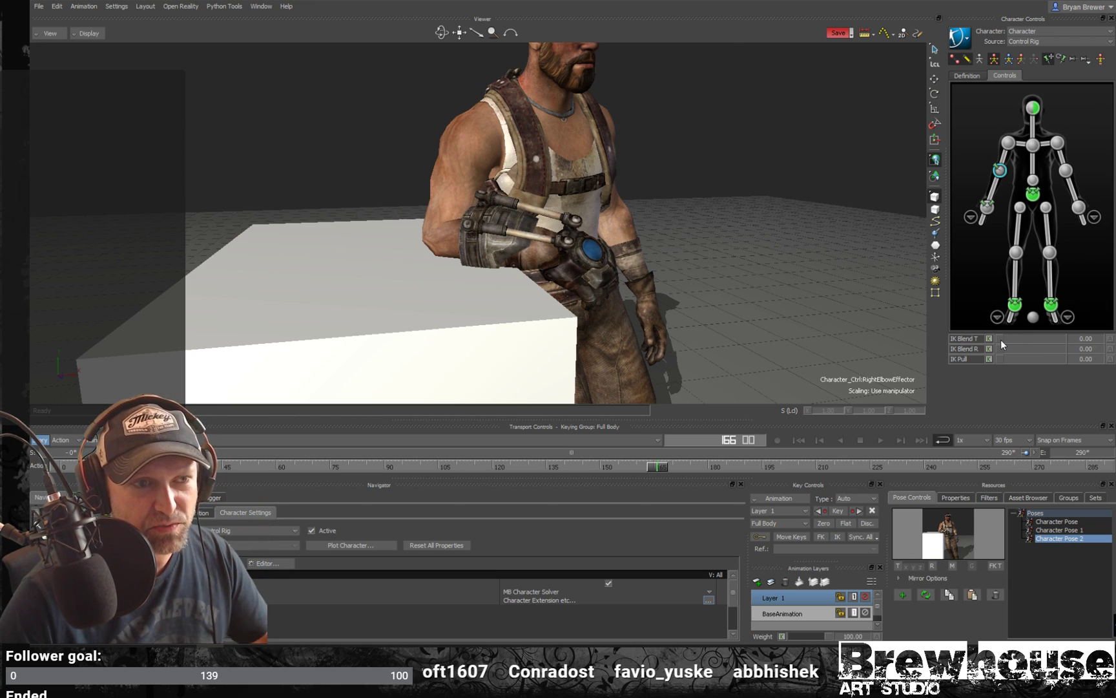
pyautogui.moveTo(1000, 339); pyautogui.dragTo(1027, 329)
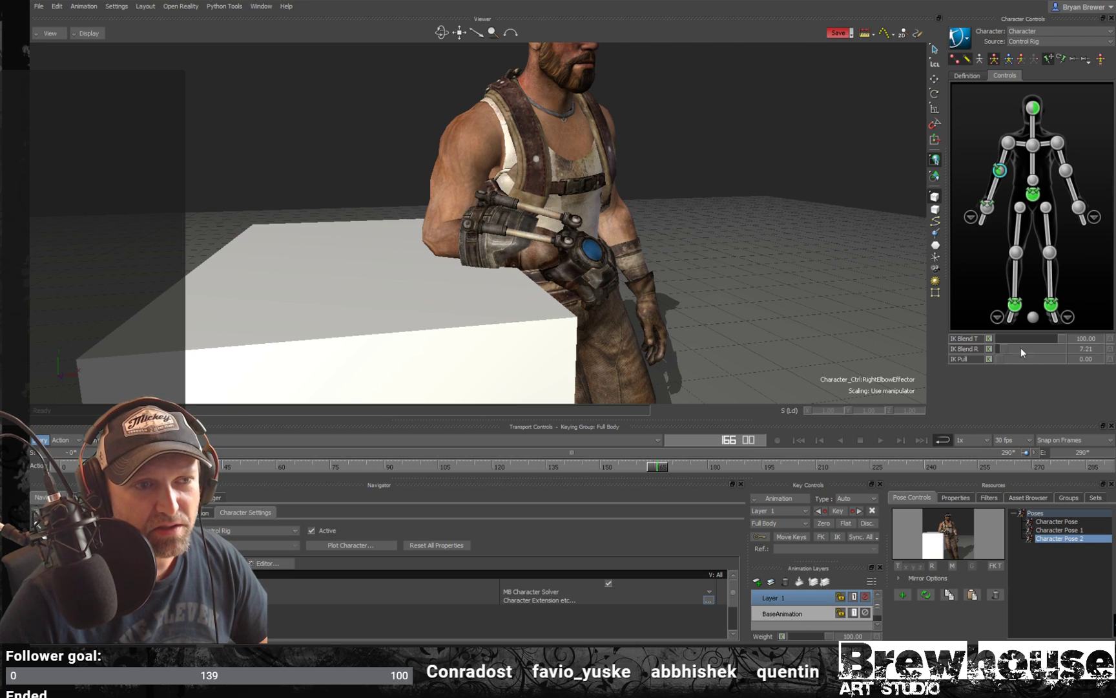
pyautogui.keyDown('alt'); pyautogui.moveTo(607, 242); pyautogui.dragTo(700, 219); pyautogui.keyUp('alt')
pyautogui.hotkey('ctrl', 'space')
pyautogui.keyDown('ctrl'); pyautogui.keyDown('shift'); pyautogui.moveTo(584, 210); pyautogui.dragTo(630, 261); pyautogui.keyUp('shift'); pyautogui.keyUp('ctrl')
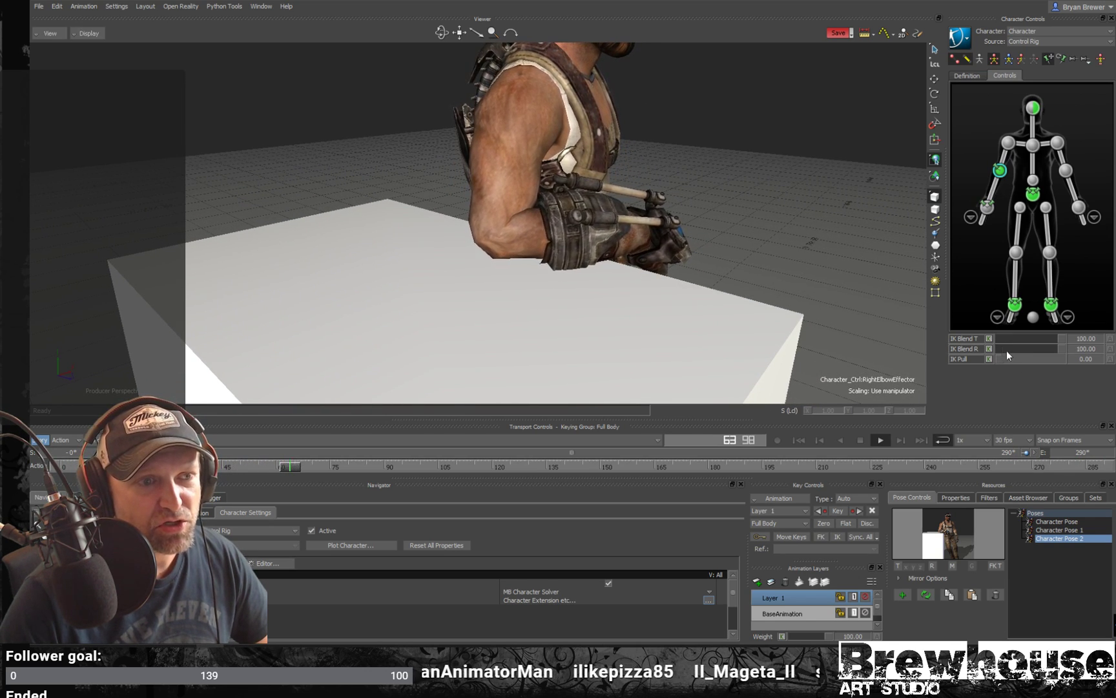
# - Try raising the right elbow effector's IK Pull at frame 0
pyautogui.click(61, 466)
pyautogui.keyDown('ctrl'); pyautogui.keyDown('shift'); pyautogui.moveTo(543, 303); pyautogui.dragTo(886, 301); pyautogui.keyUp('shift'); pyautogui.keyUp('ctrl')
pyautogui.moveTo(1002, 360); pyautogui.dragTo(1029, 361)
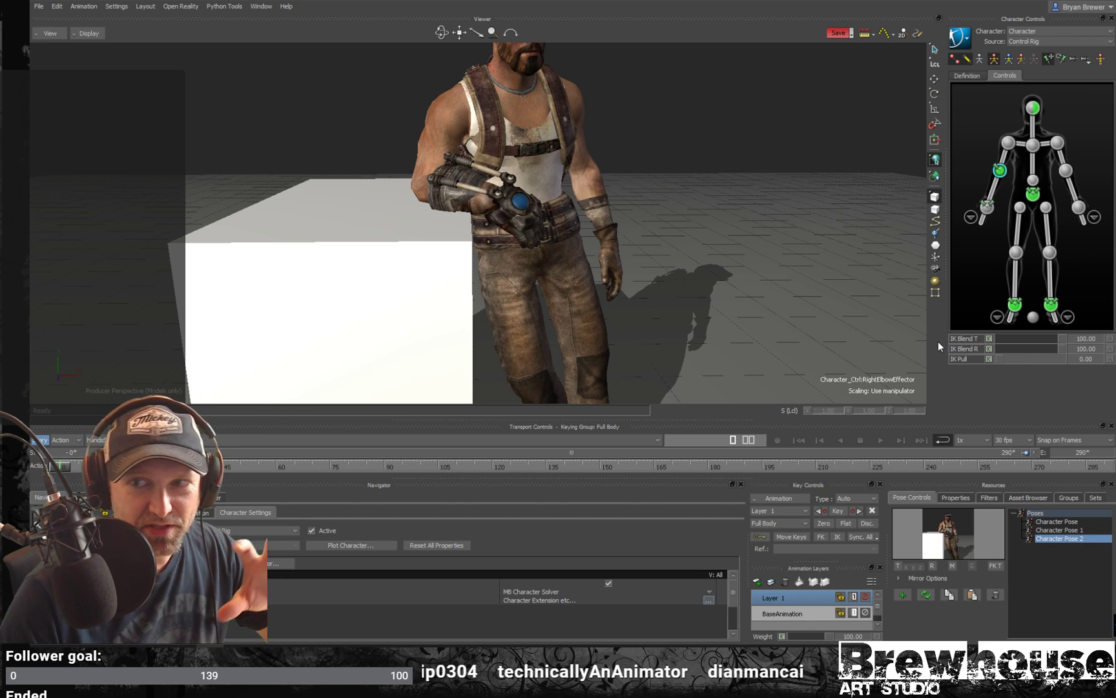
# - Set IK Pull to 100 on the right elbow and both ankle effectors, play back the full-body result, and return to frame 0
pyautogui.moveTo(995, 359); pyautogui.dragTo(1003, 360)
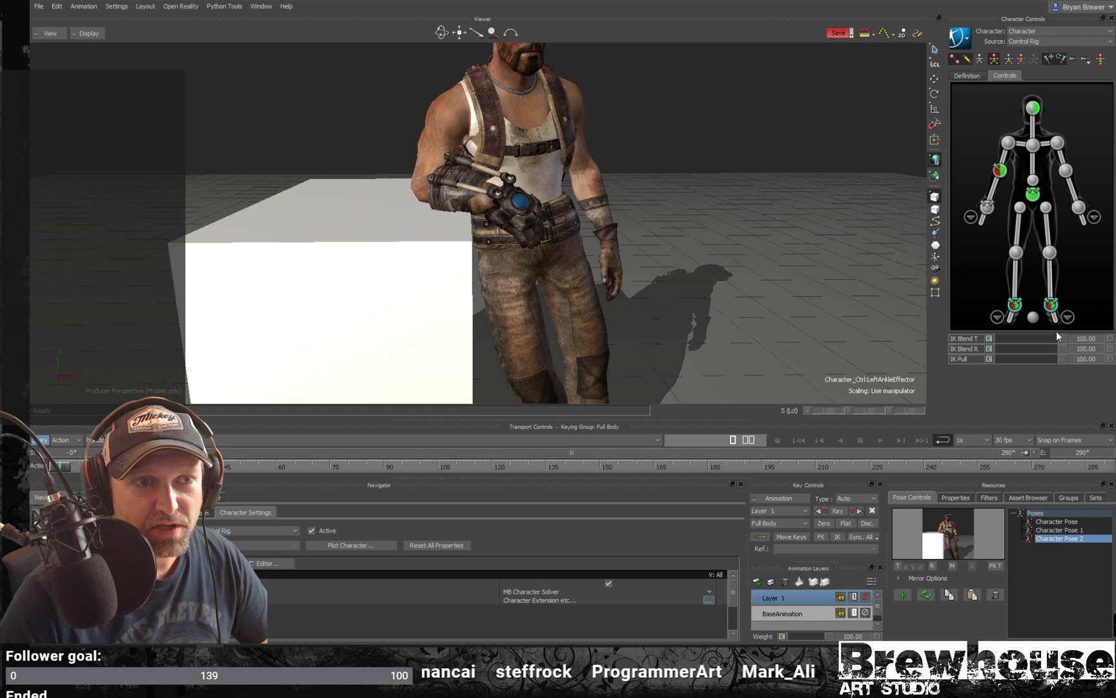
pyautogui.click(999, 170)
pyautogui.hotkey('ctrl', 'space')
pyautogui.hotkey('ctrl', 'space')
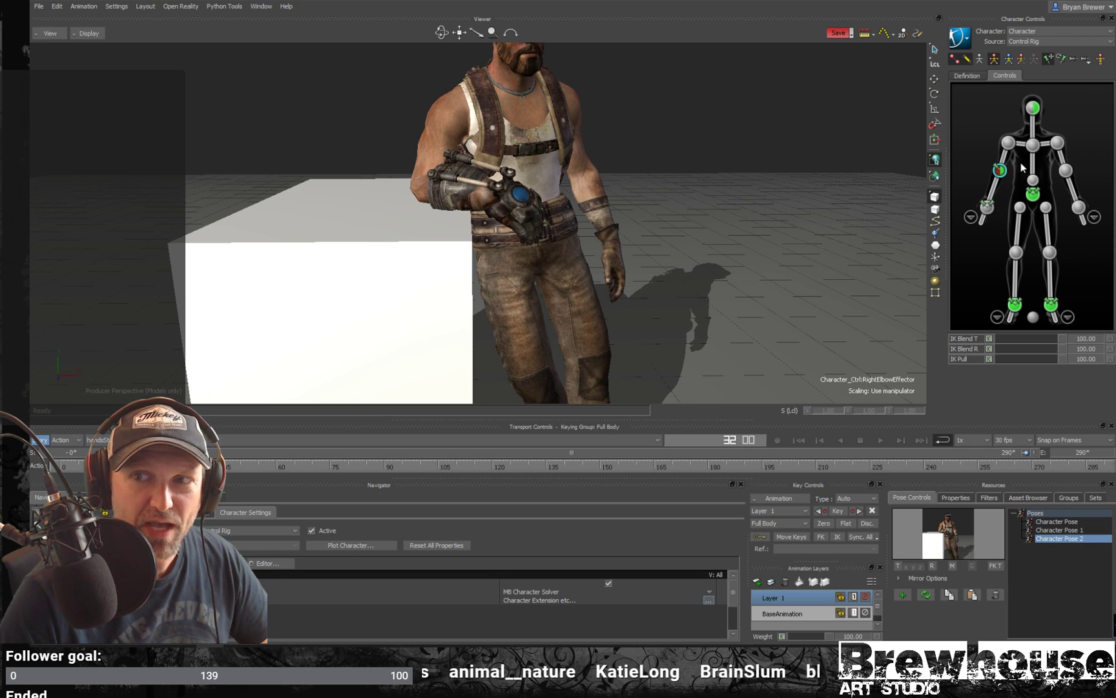
pyautogui.keyDown('shift'); pyautogui.moveTo(649, 356); pyautogui.dragTo(630, 266); pyautogui.keyUp('shift')
pyautogui.scroll(-3, 664, 265)
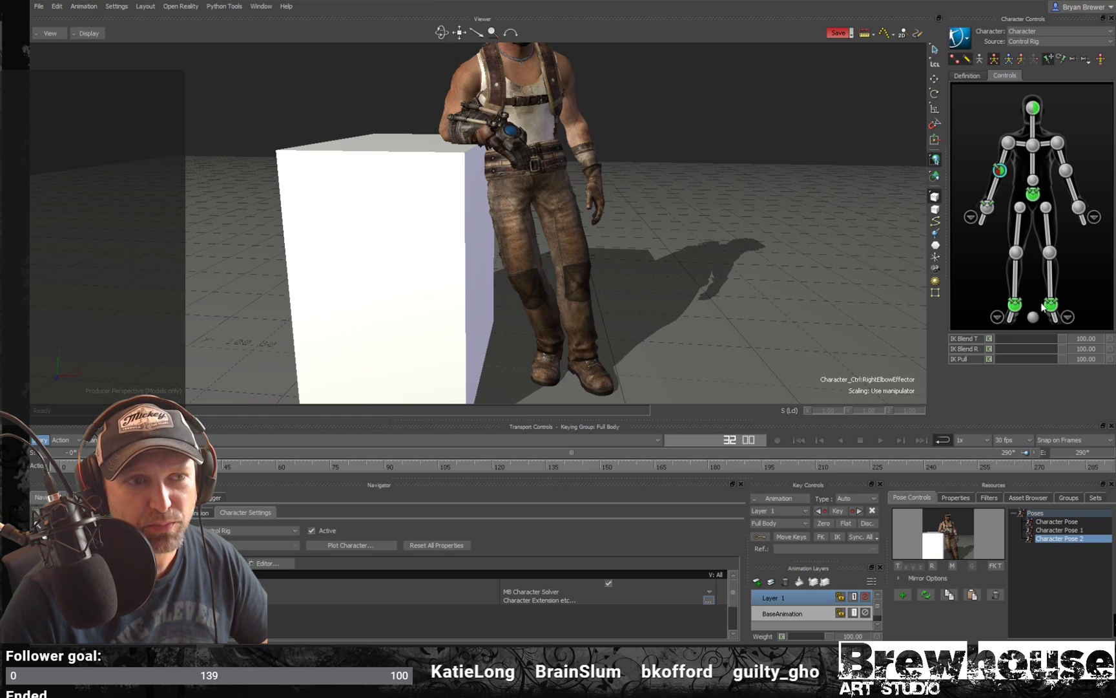
pyautogui.keyDown('ctrl'); pyautogui.keyDown('shift'); pyautogui.moveTo(774, 274); pyautogui.dragTo(690, 326); pyautogui.keyUp('shift'); pyautogui.keyUp('ctrl')
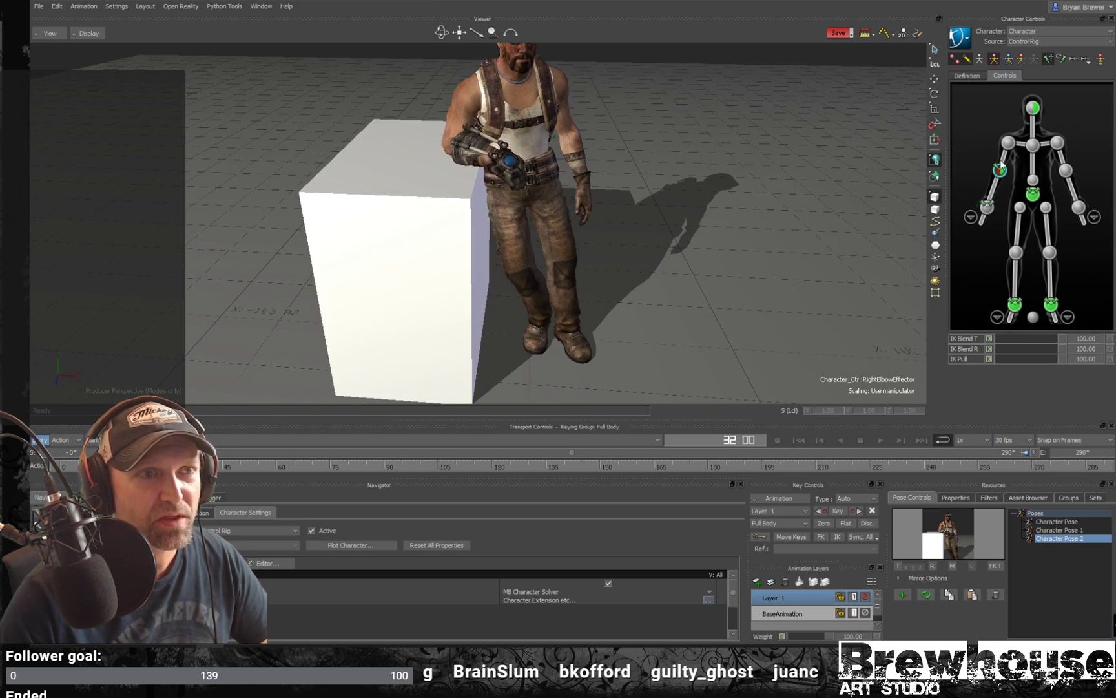
pyautogui.keyDown('ctrl'); pyautogui.keyDown('shift'); pyautogui.moveTo(554, 277); pyautogui.dragTo(571, 233); pyautogui.keyUp('shift'); pyautogui.keyUp('ctrl')
pyautogui.press('space')
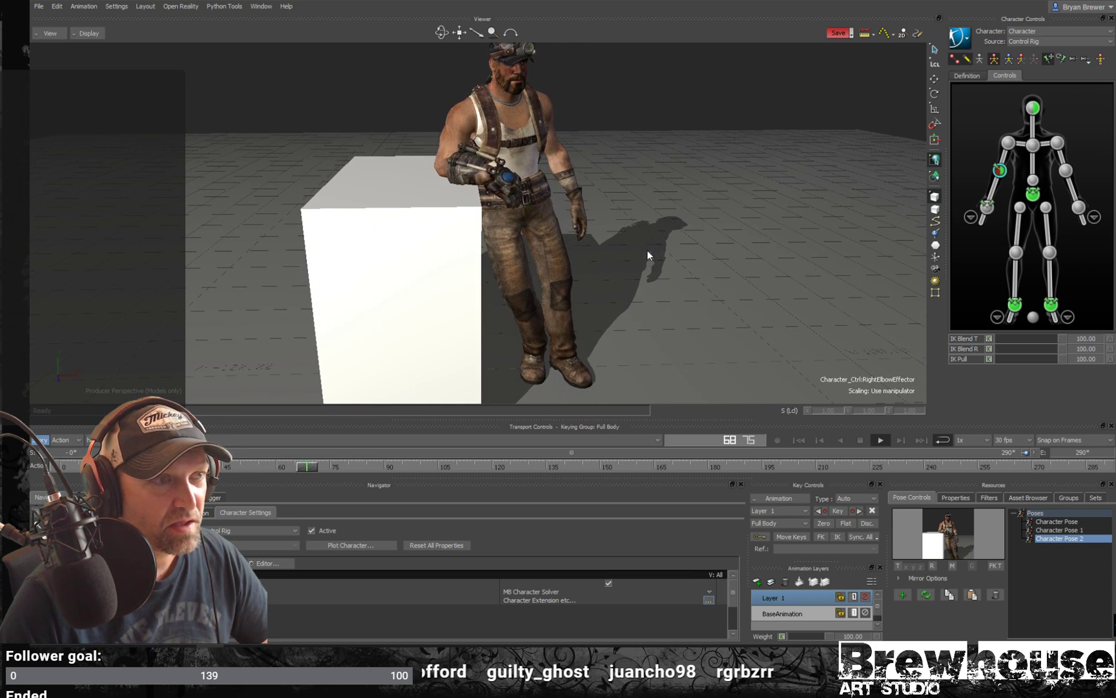
pyautogui.press('space')
pyautogui.press('Home')
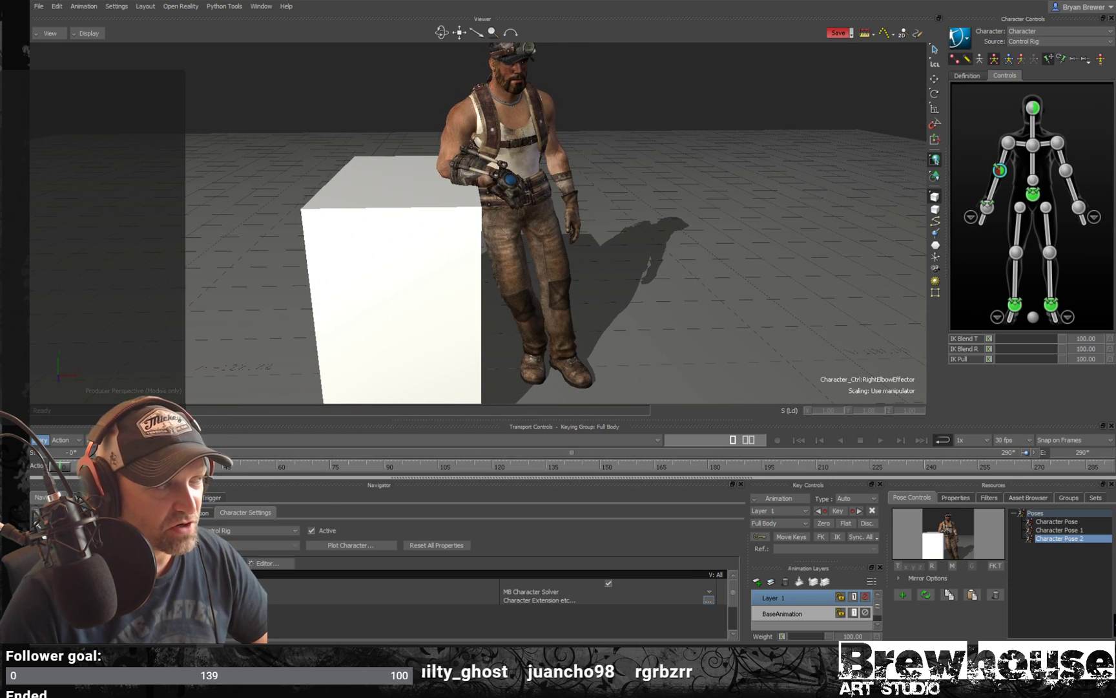
# - Display the right elbow effector's function curves from the BaseAnimation layer and frame them
pyautogui.click(124, 498)
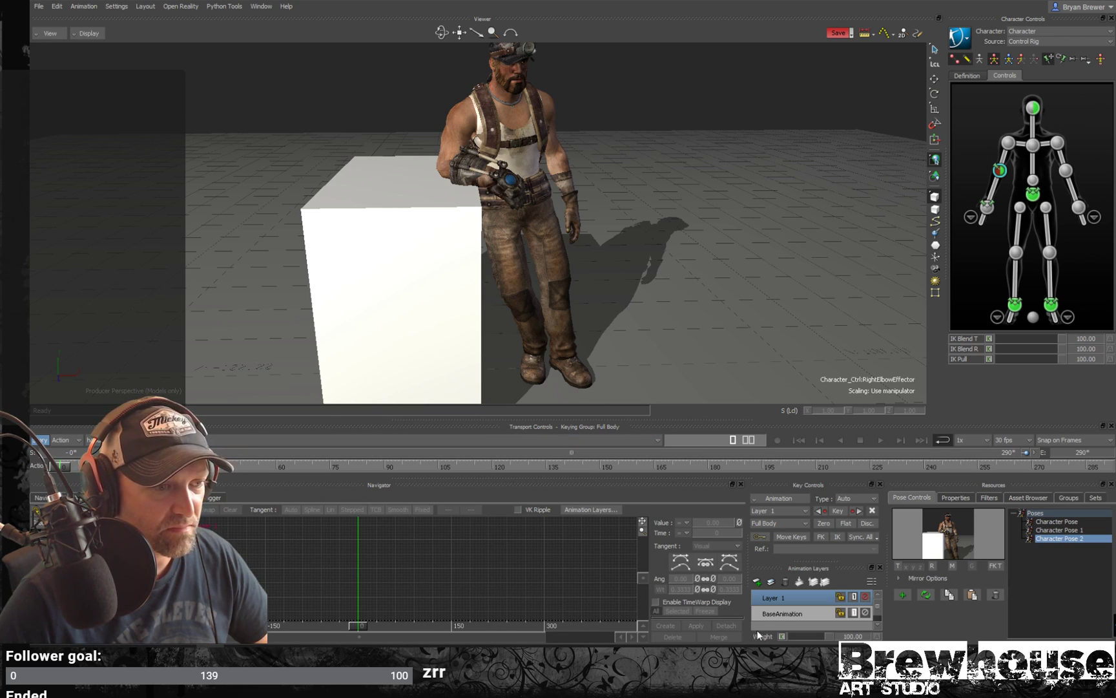
pyautogui.click(779, 613)
pyautogui.press('a')
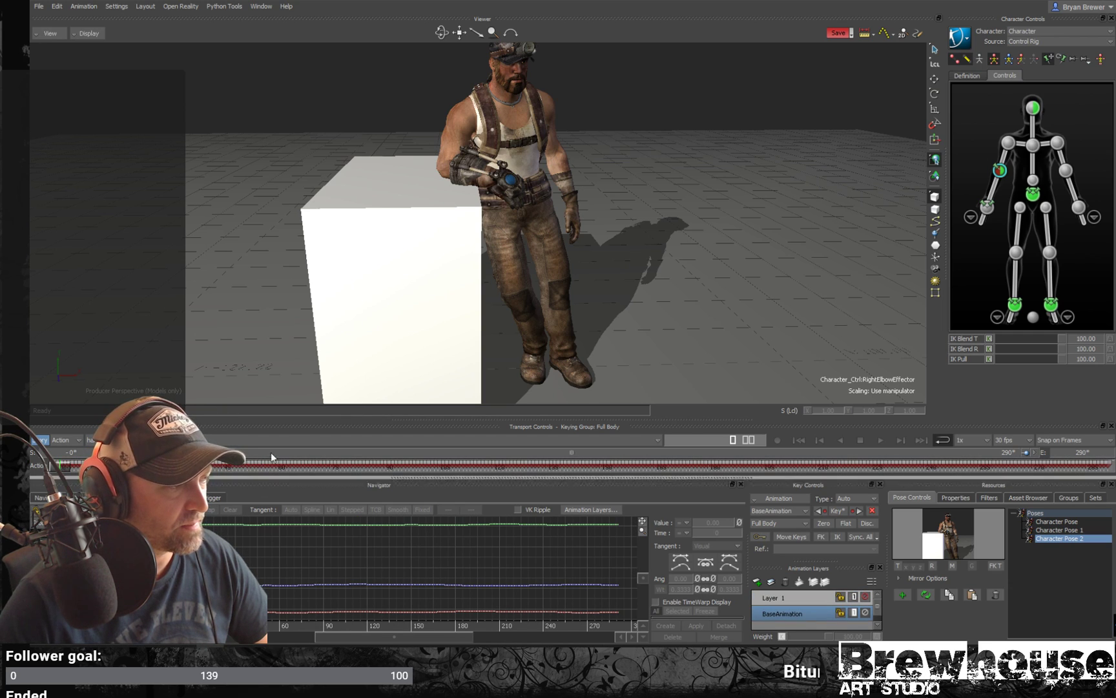
# - Dock the Navigator beside the Viewer and resize both so the curves and the full character fit
pyautogui.moveTo(359, 421); pyautogui.dragTo(383, 328)
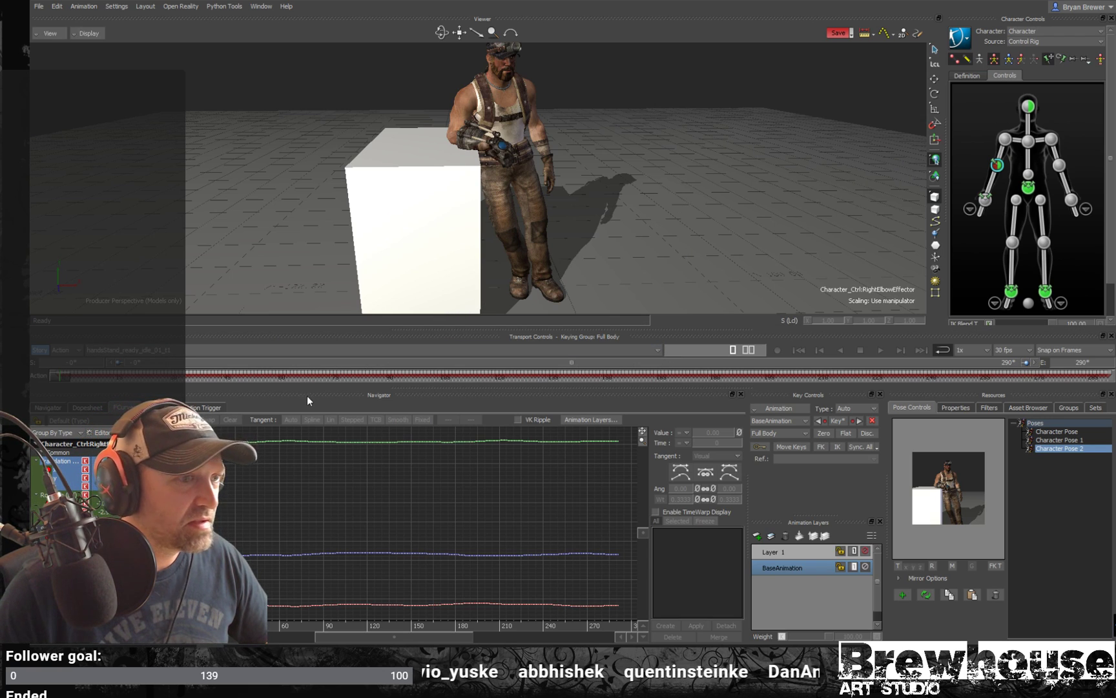
pyautogui.moveTo(338, 394); pyautogui.dragTo(282, 167)
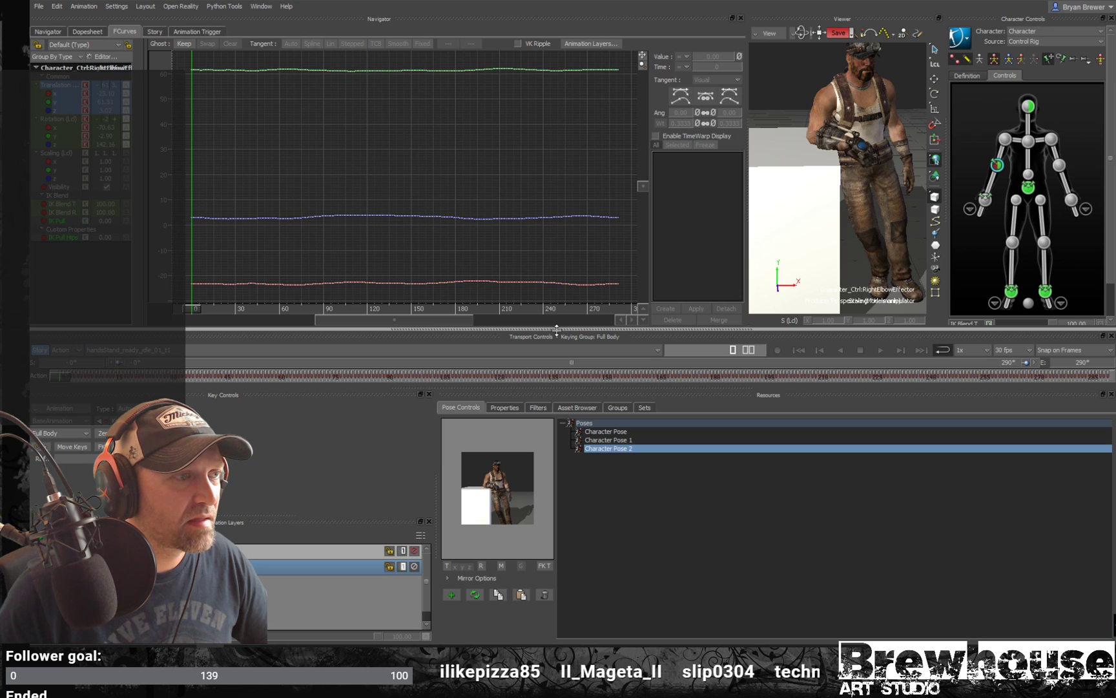
pyautogui.moveTo(557, 329); pyautogui.dragTo(556, 420)
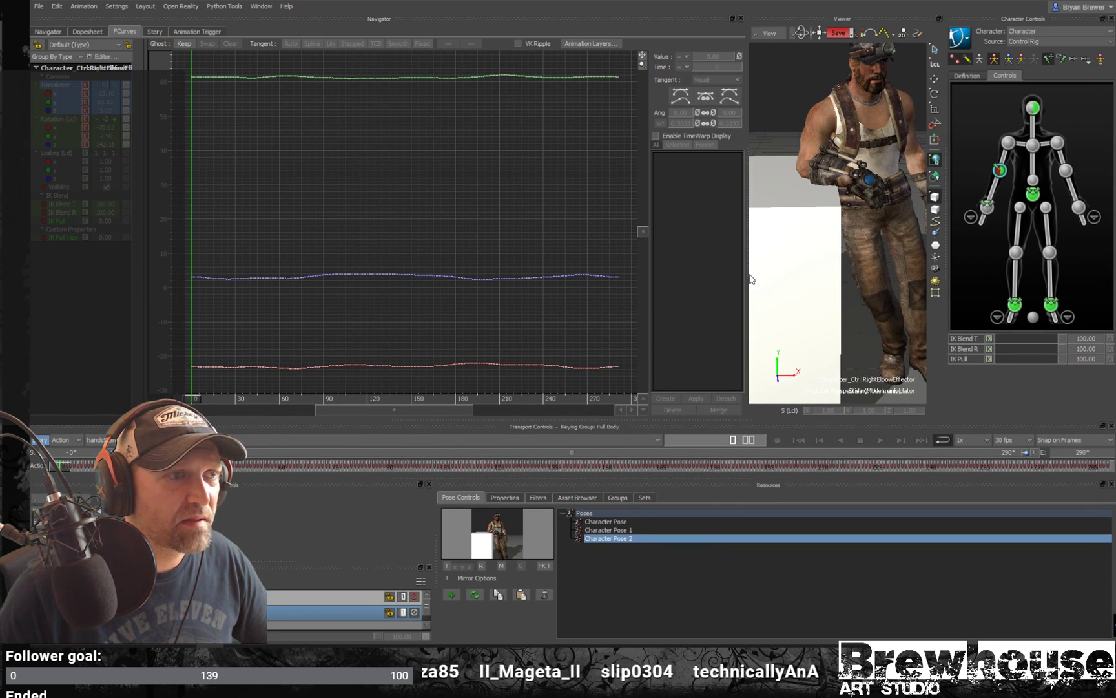
pyautogui.moveTo(748, 274); pyautogui.dragTo(510, 265)
pyautogui.scroll(-3, 746, 235)
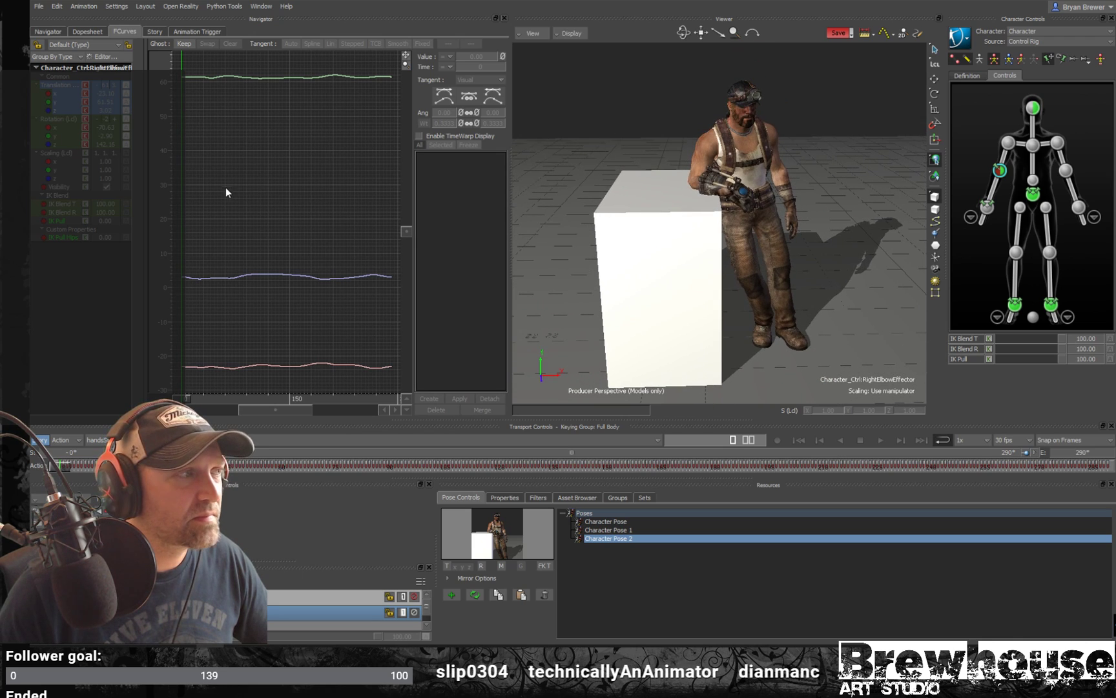
# - Add the elbow effector's rotation curves to the displayed translation curves and keep a ghost of them
pyautogui.keyDown('ctrl'); pyautogui.moveTo(293, 204); pyautogui.dragTo(242, 131); pyautogui.keyUp('ctrl')
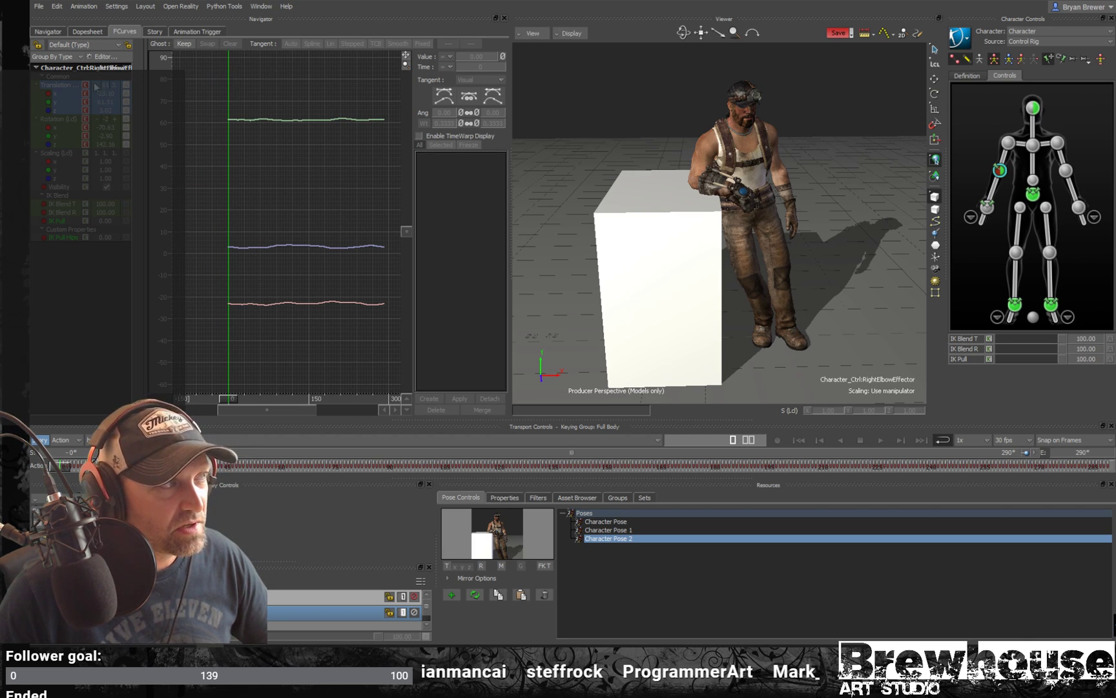
pyautogui.click(49, 121)
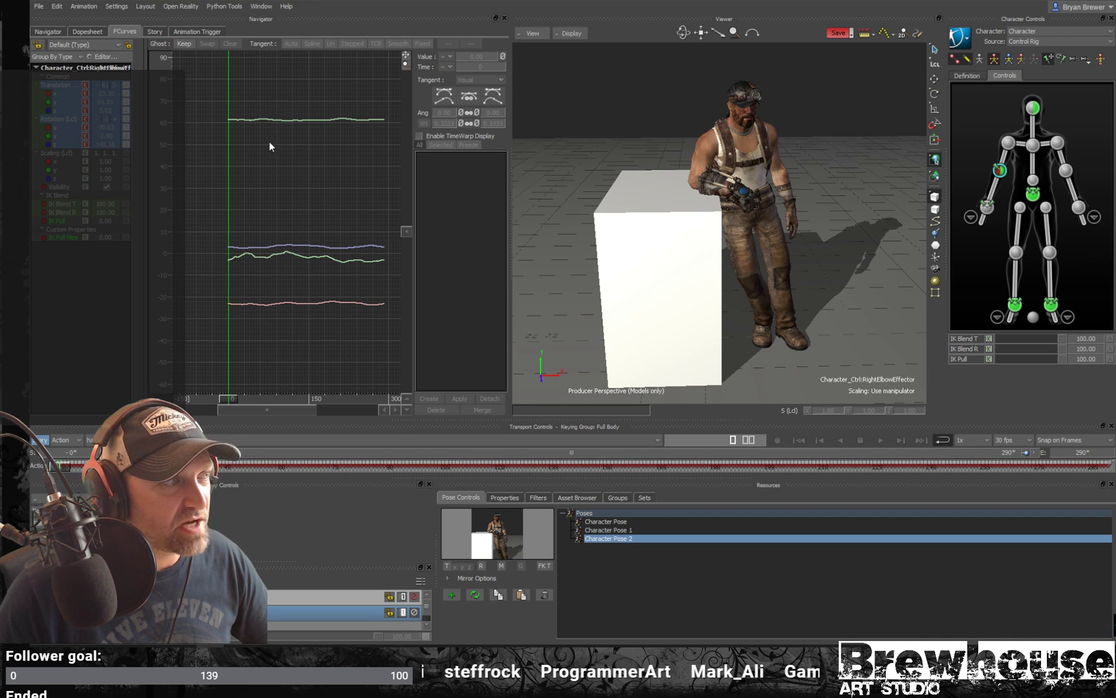
pyautogui.click(184, 43)
# - Try adjusting the values of the right elbow effector's Translation Y keys, and undo the change
pyautogui.keyDown('ctrl'); pyautogui.moveTo(245, 120); pyautogui.dragTo(278, 69); pyautogui.keyUp('ctrl')
pyautogui.keyDown('ctrl'); pyautogui.moveTo(285, 119); pyautogui.dragTo(227, 124); pyautogui.keyUp('ctrl')
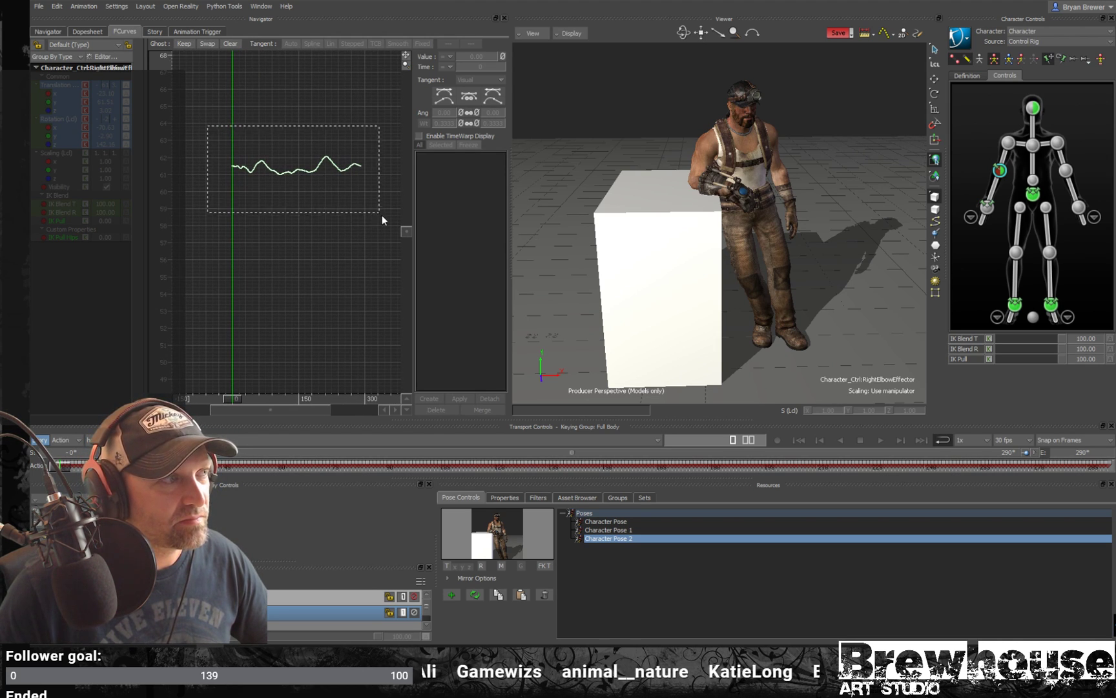
pyautogui.moveTo(381, 216); pyautogui.dragTo(382, 216)
pyautogui.keyDown('ctrl'); pyautogui.moveTo(223, 173); pyautogui.dragTo(213, 276); pyautogui.keyUp('ctrl')
pyautogui.moveTo(163, 155); pyautogui.dragTo(166, 124)
pyautogui.hotkey('ctrl', 'z')
pyautogui.keyDown('ctrl'); pyautogui.moveTo(317, 72); pyautogui.dragTo(289, 229); pyautogui.keyUp('ctrl')
pyautogui.press('a')
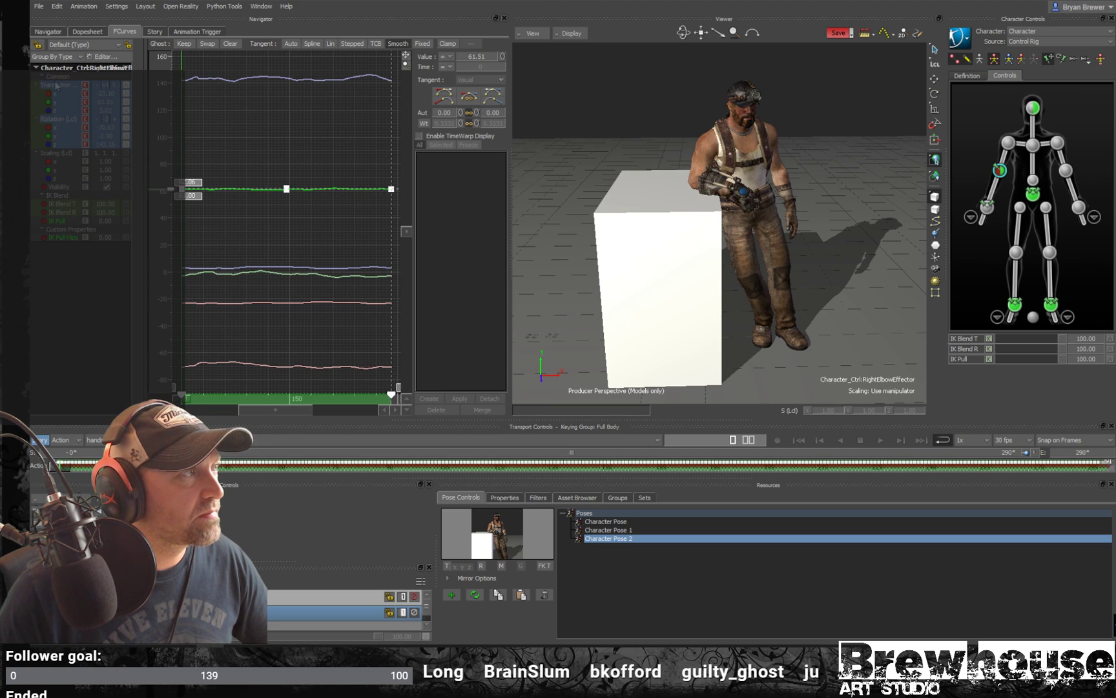
pyautogui.press('f')
pyautogui.keyDown('ctrl'); pyautogui.moveTo(337, 241); pyautogui.dragTo(323, 62); pyautogui.keyUp('ctrl')
pyautogui.click(206, 347)
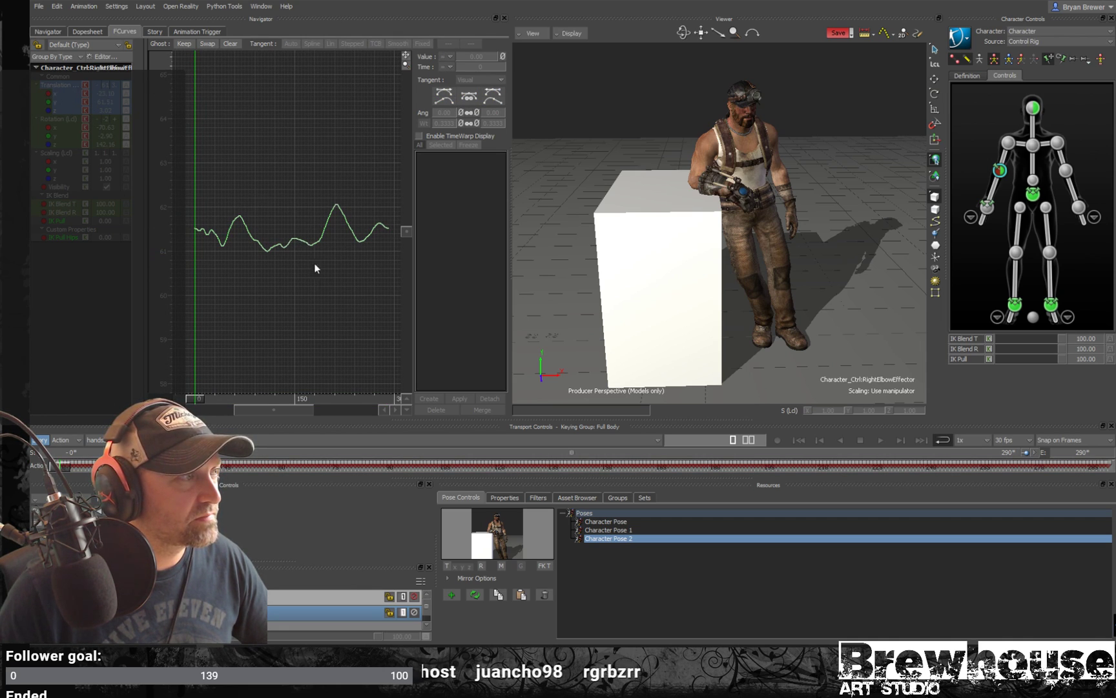
# - Delete the right elbow effector's translation keys after frame 0 and play back the elbow's contact with the box up close
pyautogui.keyDown('ctrl'); pyautogui.moveTo(332, 251); pyautogui.dragTo(282, 166); pyautogui.keyUp('ctrl')
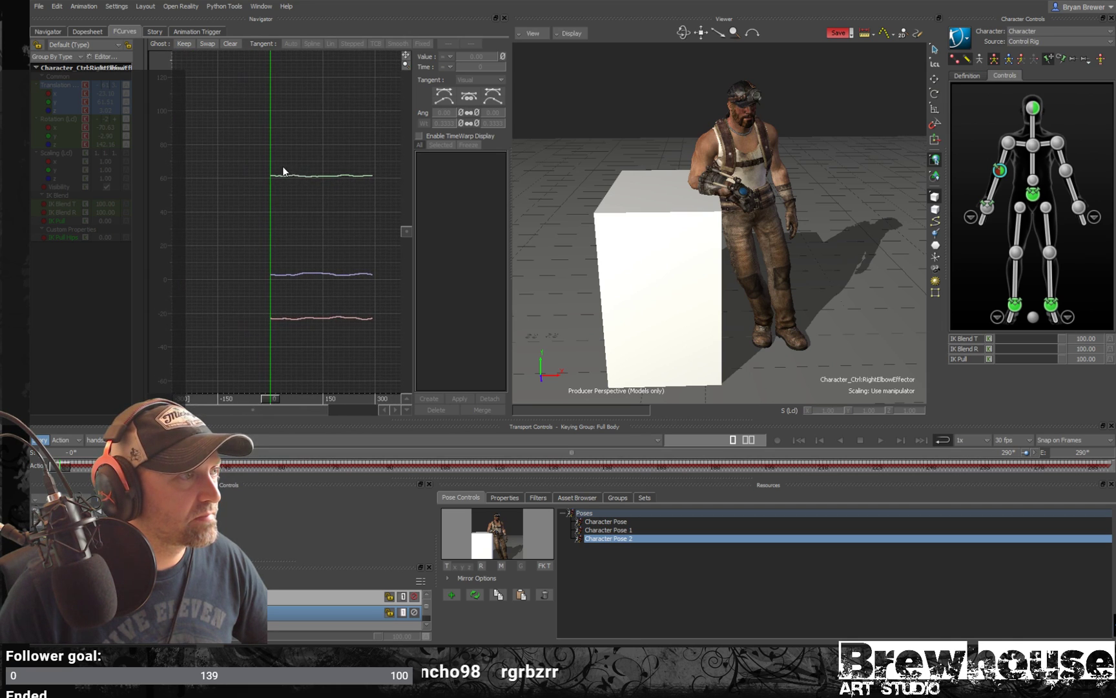
pyautogui.keyDown('ctrl'); pyautogui.moveTo(402, 154); pyautogui.dragTo(282, 352); pyautogui.keyUp('ctrl')
pyautogui.press('a')
pyautogui.keyDown('ctrl'); pyautogui.moveTo(312, 258); pyautogui.dragTo(381, 151); pyautogui.keyUp('ctrl')
pyautogui.moveTo(310, 302)
pyautogui.mouseDown()
pyautogui.moveTo(279, 336)
pyautogui.moveTo(302, 291)
pyautogui.mouseUp()
pyautogui.click(277, 282)
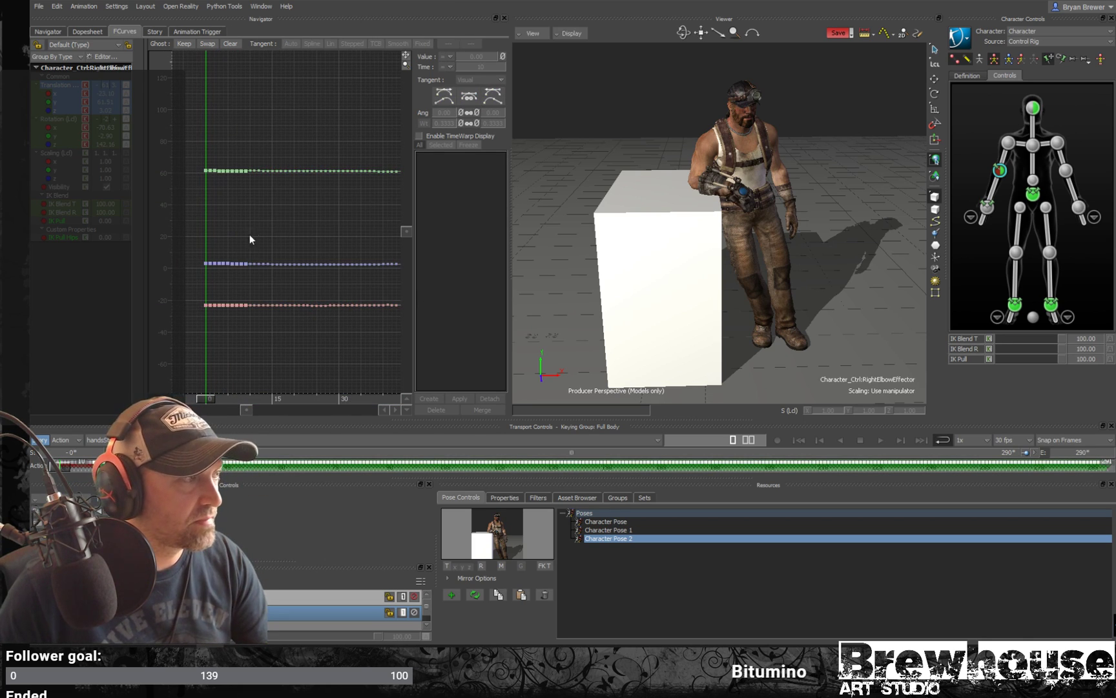
pyautogui.moveTo(209, 326); pyautogui.dragTo(210, 326)
pyautogui.press('Delete')
pyautogui.hotkey('ctrl', 'space')
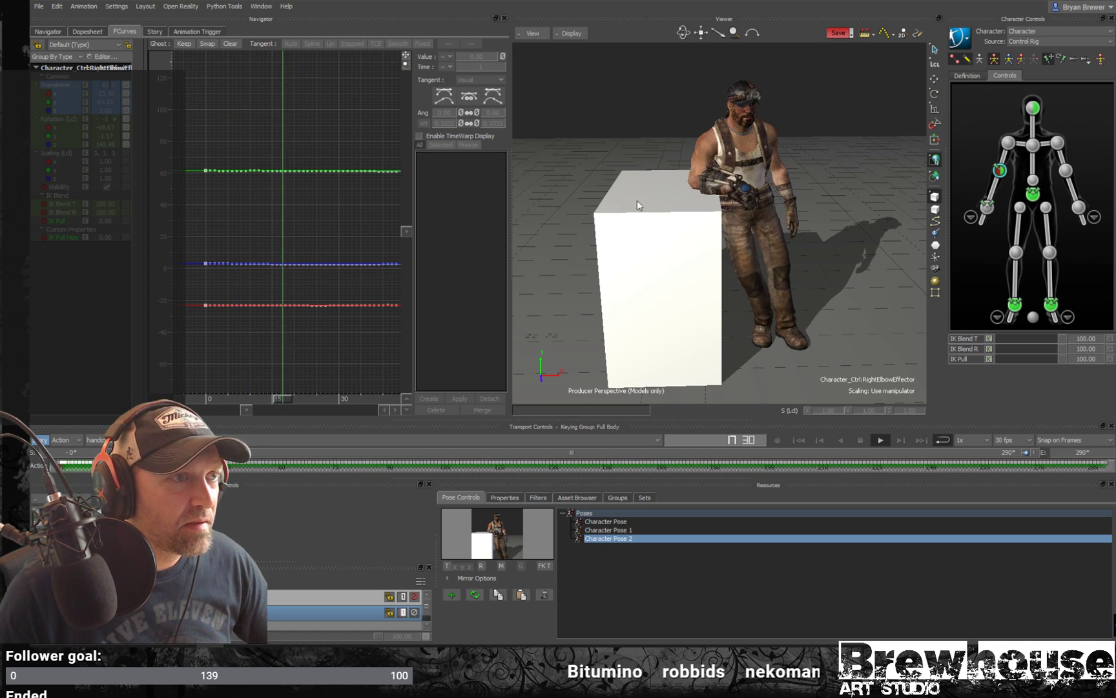
pyautogui.keyDown('ctrl'); pyautogui.moveTo(763, 207); pyautogui.dragTo(837, 236); pyautogui.keyUp('ctrl')
pyautogui.keyDown('ctrl'); pyautogui.keyDown('shift'); pyautogui.moveTo(815, 130); pyautogui.dragTo(736, 181); pyautogui.keyUp('shift'); pyautogui.keyUp('ctrl')
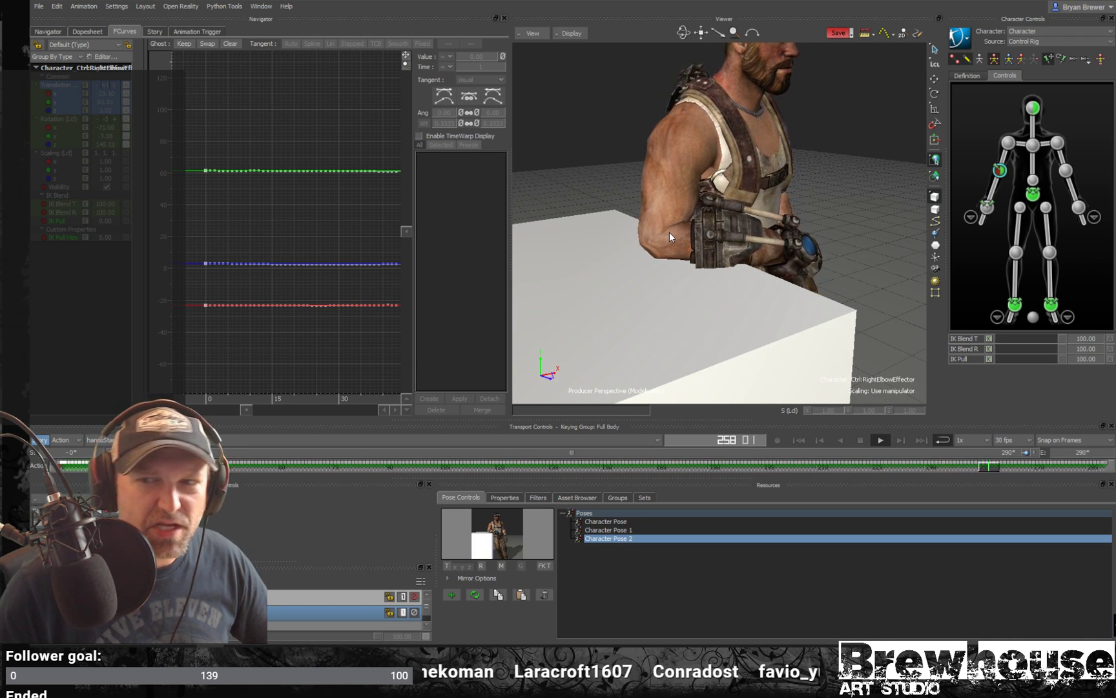
pyautogui.keyDown('ctrl'); pyautogui.moveTo(847, 259); pyautogui.dragTo(825, 261); pyautogui.keyUp('ctrl')
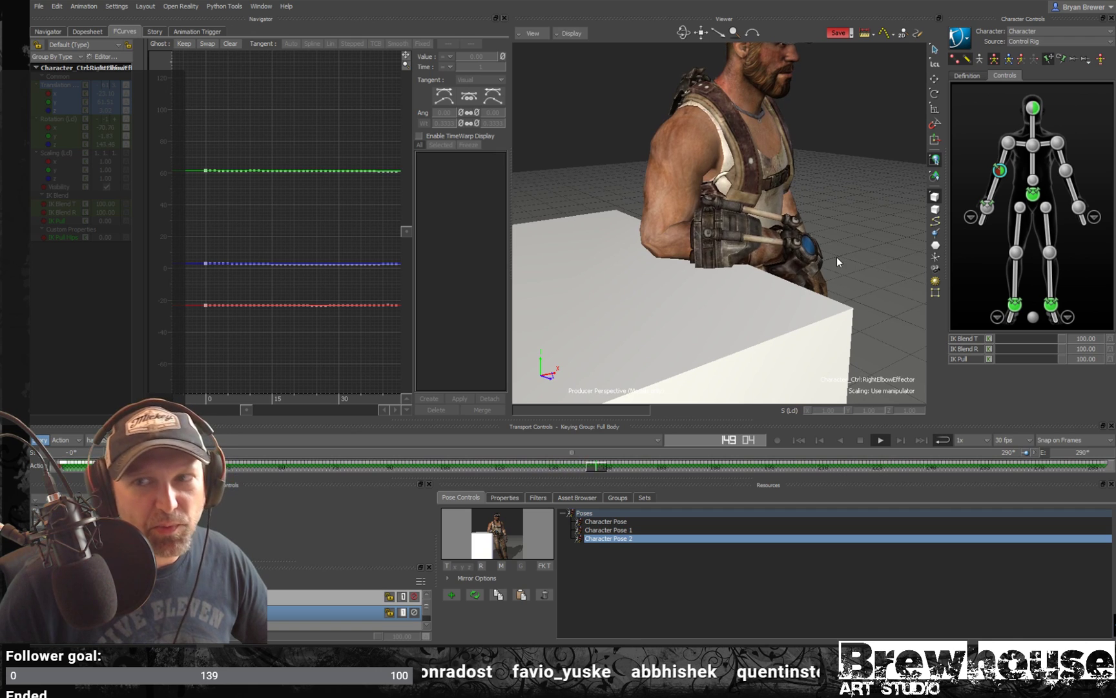
# - Isolate the right elbow effector's Rotation X curve and scale all its keys down to a nearly flat line at about -70.4
pyautogui.keyDown('ctrl'); pyautogui.moveTo(301, 250); pyautogui.dragTo(230, 235); pyautogui.keyUp('ctrl')
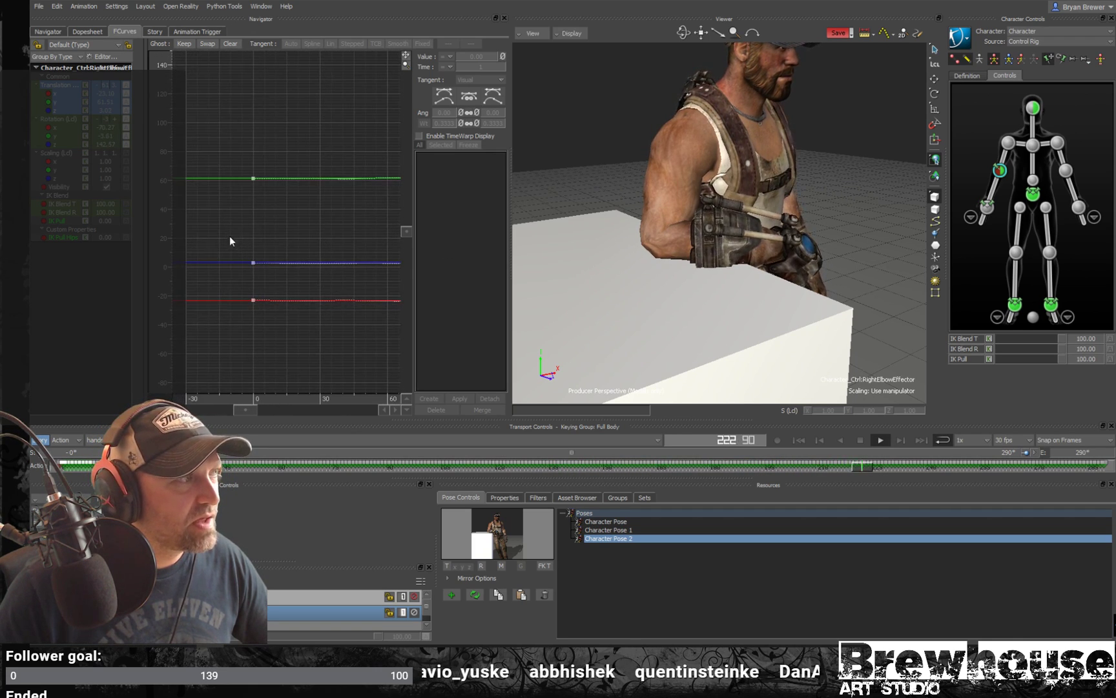
pyautogui.click(58, 119)
pyautogui.press('a')
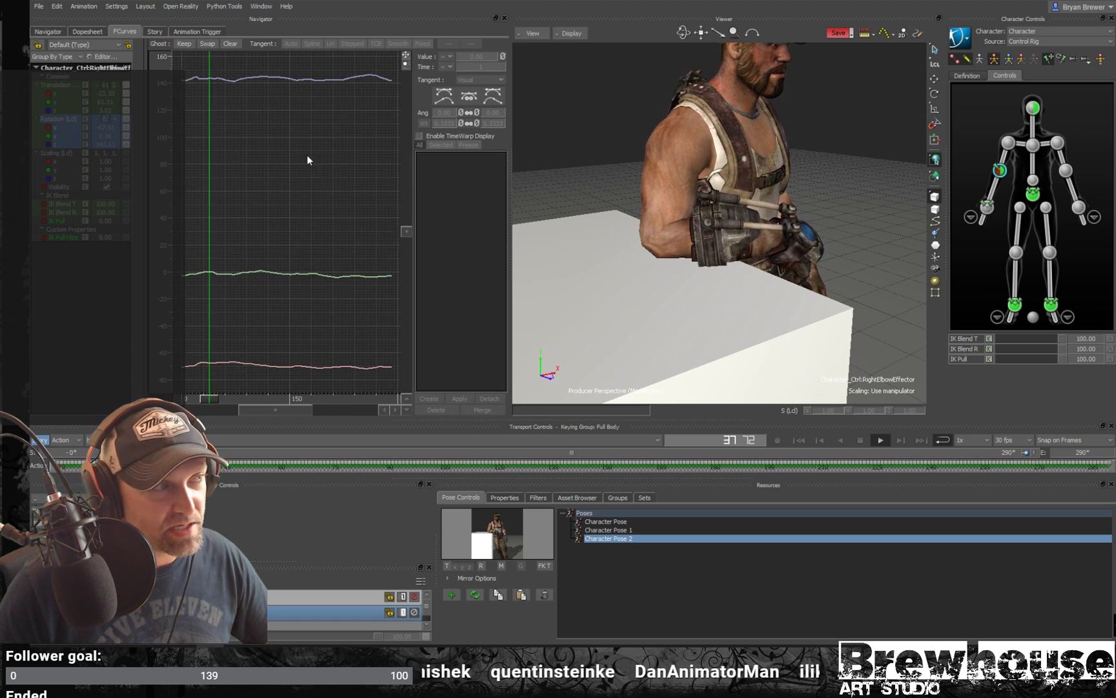
pyautogui.click(57, 127)
pyautogui.press('a')
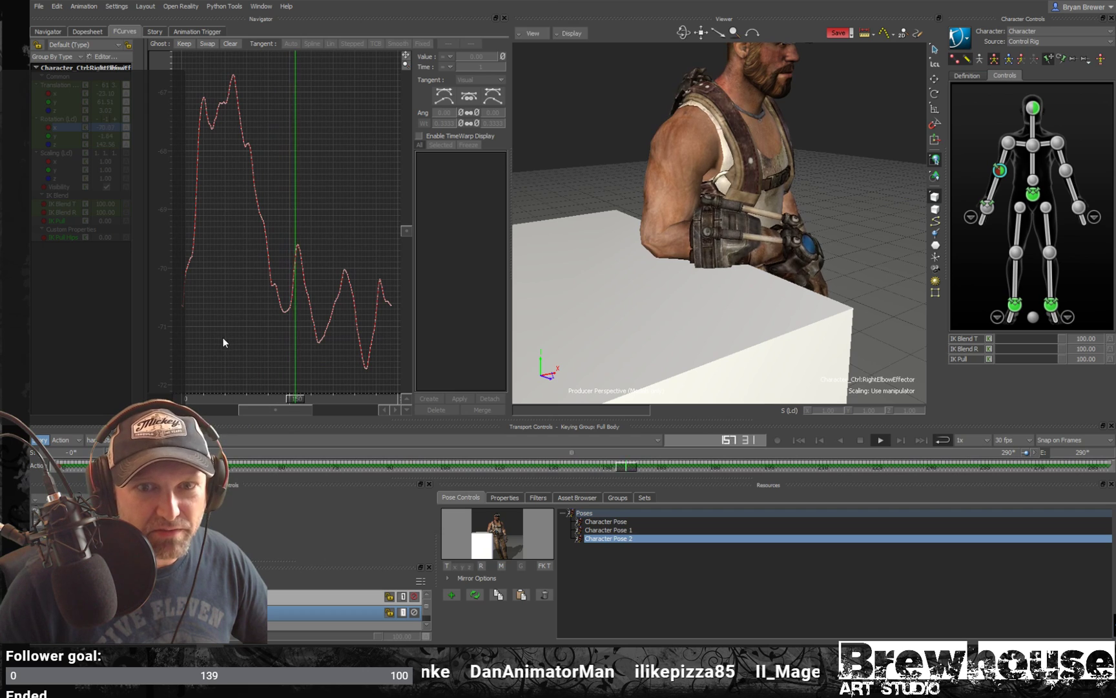
pyautogui.scroll(-3, 257, 328)
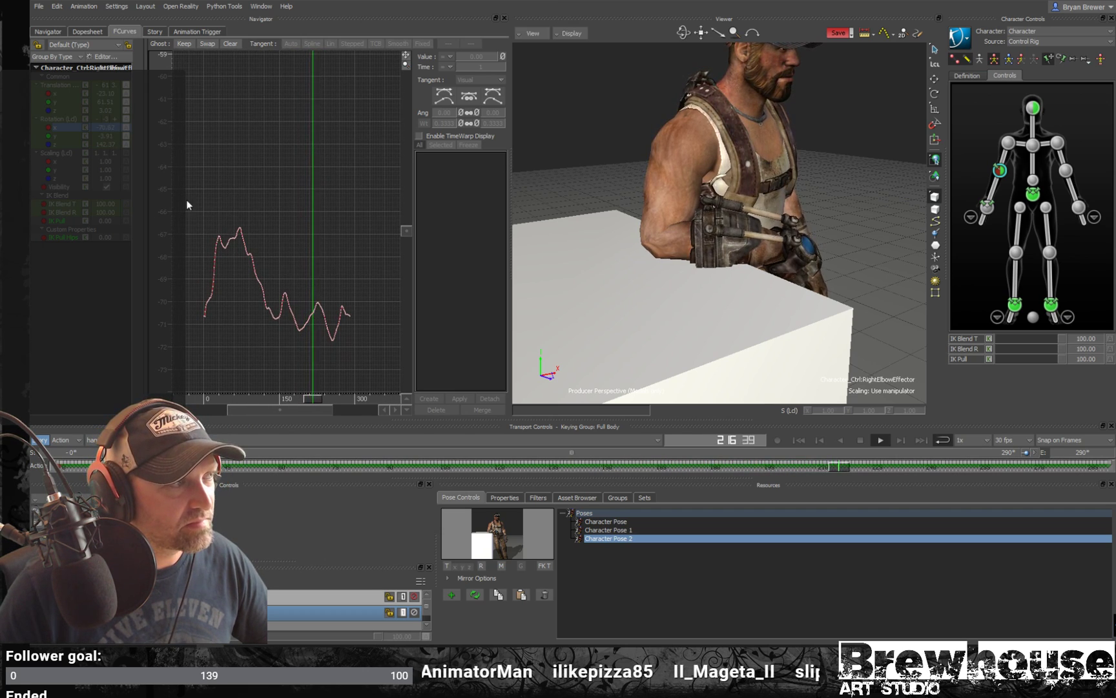
pyautogui.moveTo(345, 357); pyautogui.dragTo(363, 365)
pyautogui.moveTo(277, 228); pyautogui.dragTo(277, 312)
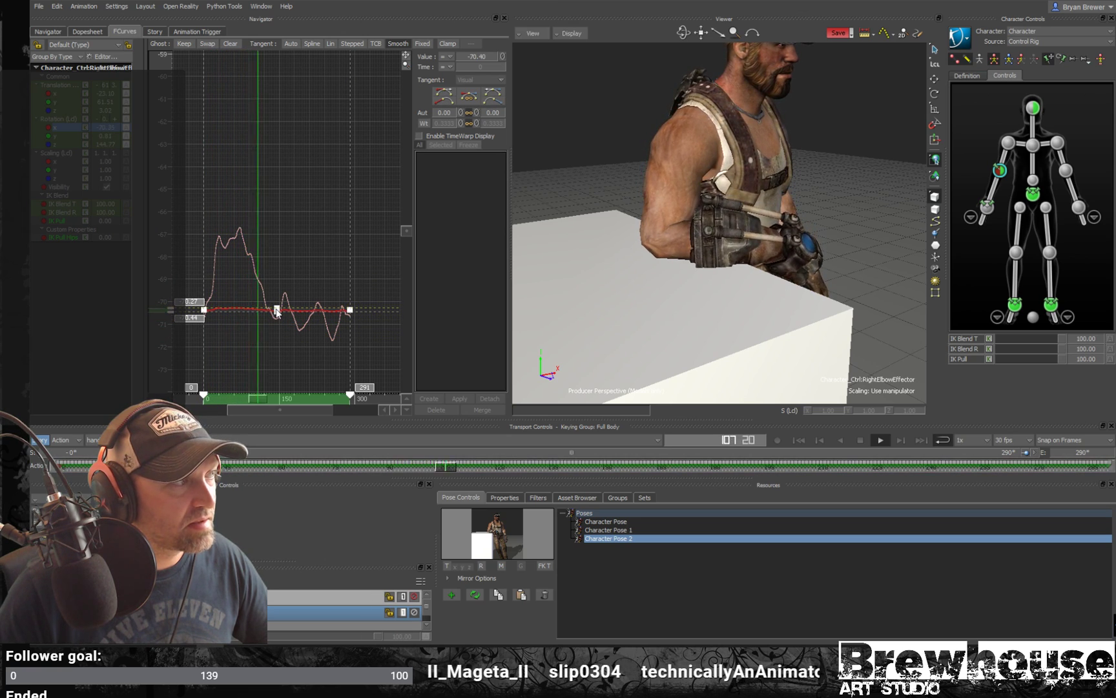
# - Isolate the Rotation Y curve and compress all its keys from both ends of the value range into a nearly flat line
pyautogui.click(66, 137)
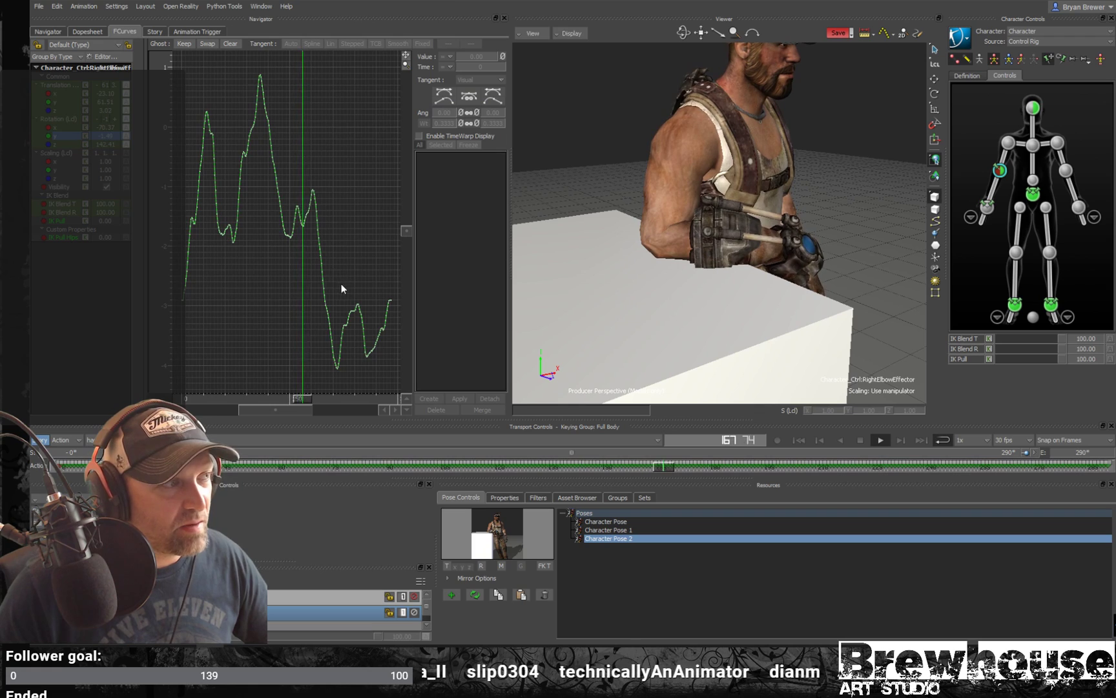
pyautogui.scroll(-3, 341, 283)
pyautogui.moveTo(218, 140); pyautogui.dragTo(244, 169)
pyautogui.moveTo(400, 345); pyautogui.dragTo(400, 343)
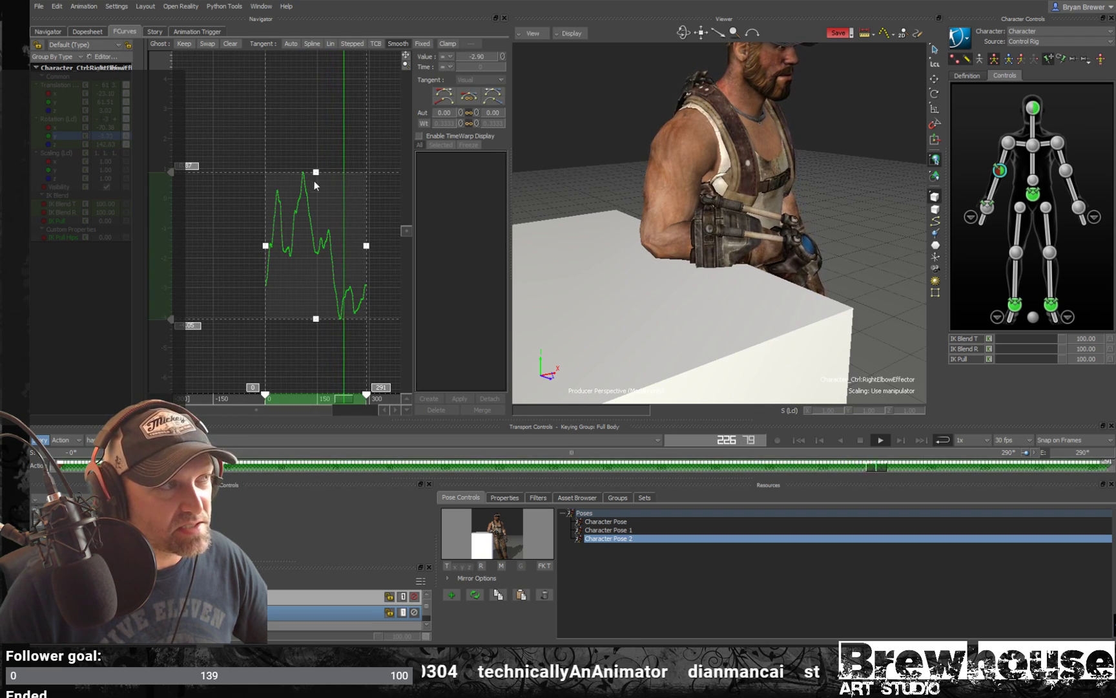
pyautogui.moveTo(316, 174); pyautogui.dragTo(316, 271)
pyautogui.moveTo(315, 319); pyautogui.dragTo(314, 283)
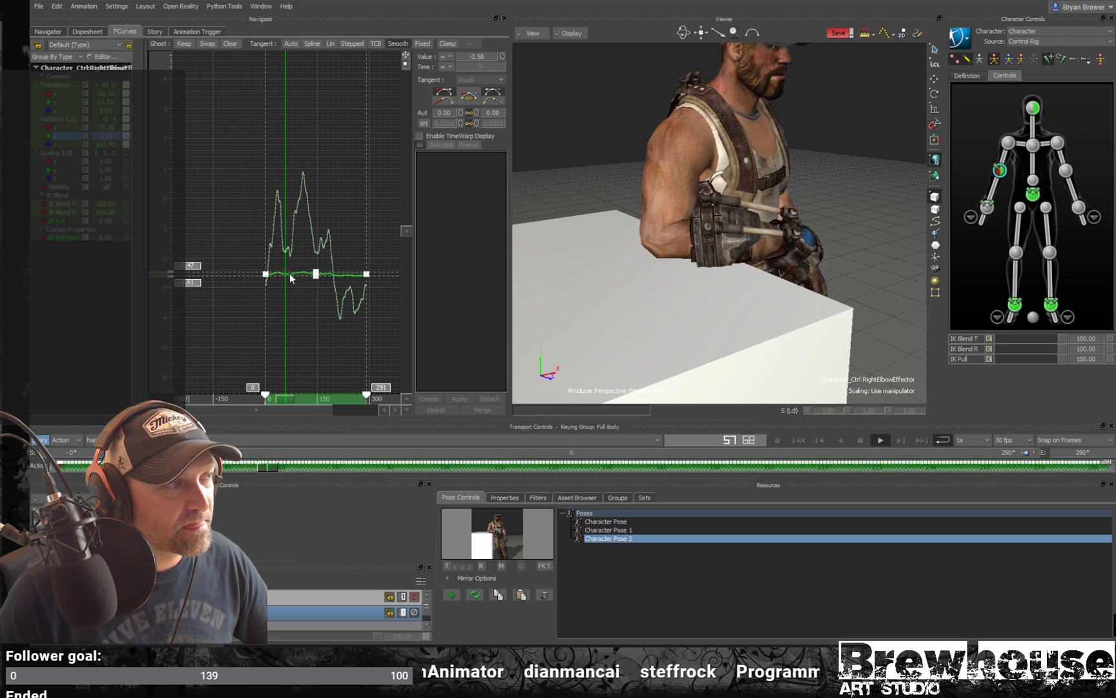
pyautogui.moveTo(161, 281)
pyautogui.mouseDown()
pyautogui.moveTo(166, 269)
pyautogui.moveTo(171, 290)
pyautogui.mouseUp()
# - Isolate the Rotation Z curve, scale all its keys down to a nearly flat line at about 141.95, and compare with the ghost
pyautogui.click(44, 145)
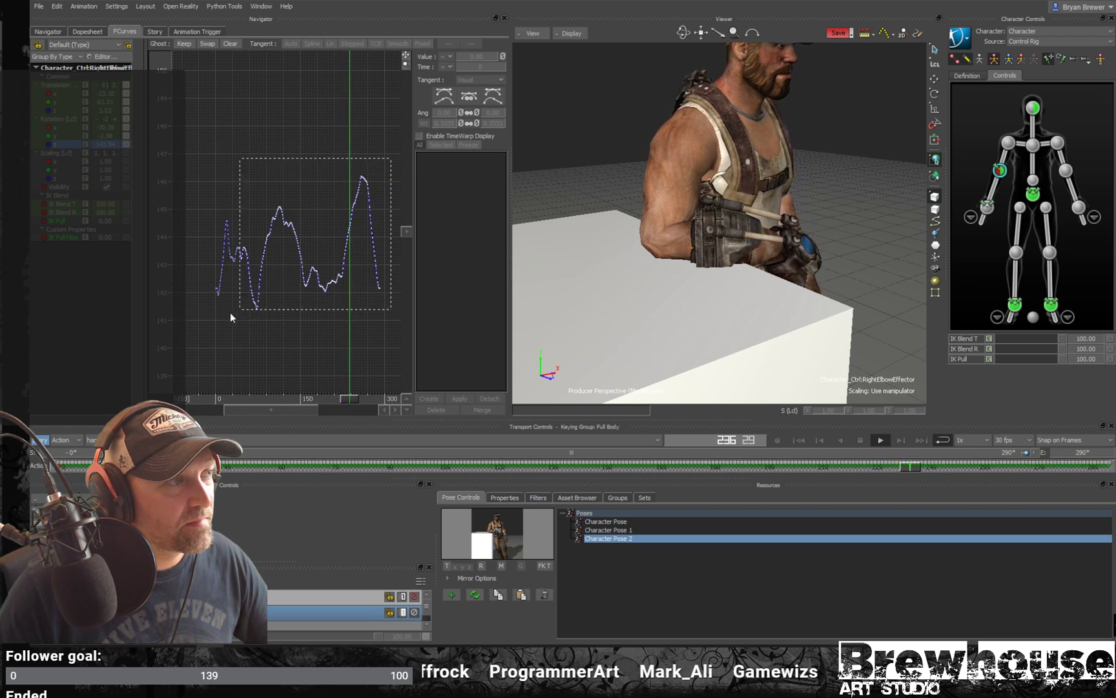
pyautogui.moveTo(187, 339); pyautogui.dragTo(187, 339)
pyautogui.moveTo(298, 177); pyautogui.dragTo(298, 292)
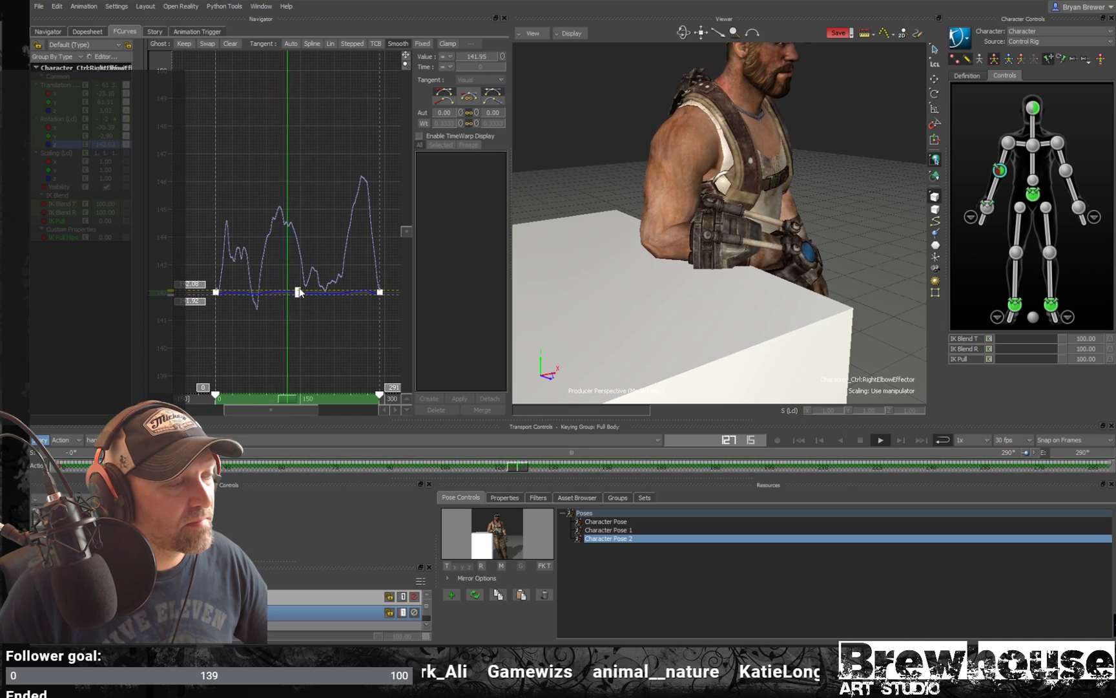
pyautogui.click(227, 348)
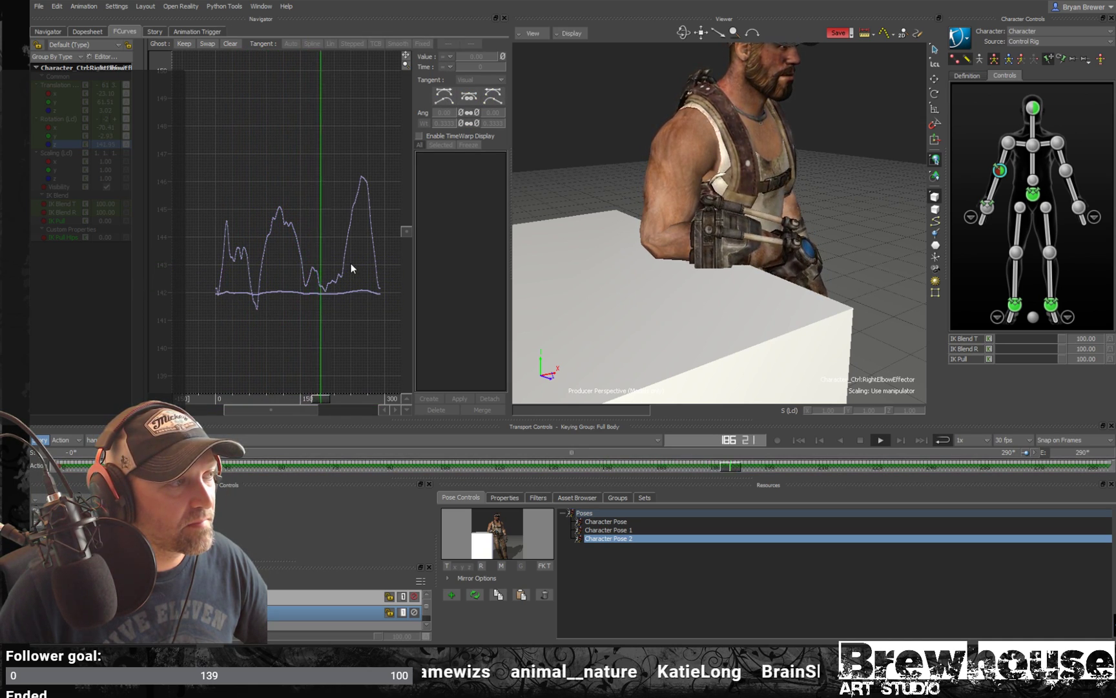
pyautogui.moveTo(387, 270); pyautogui.dragTo(181, 336)
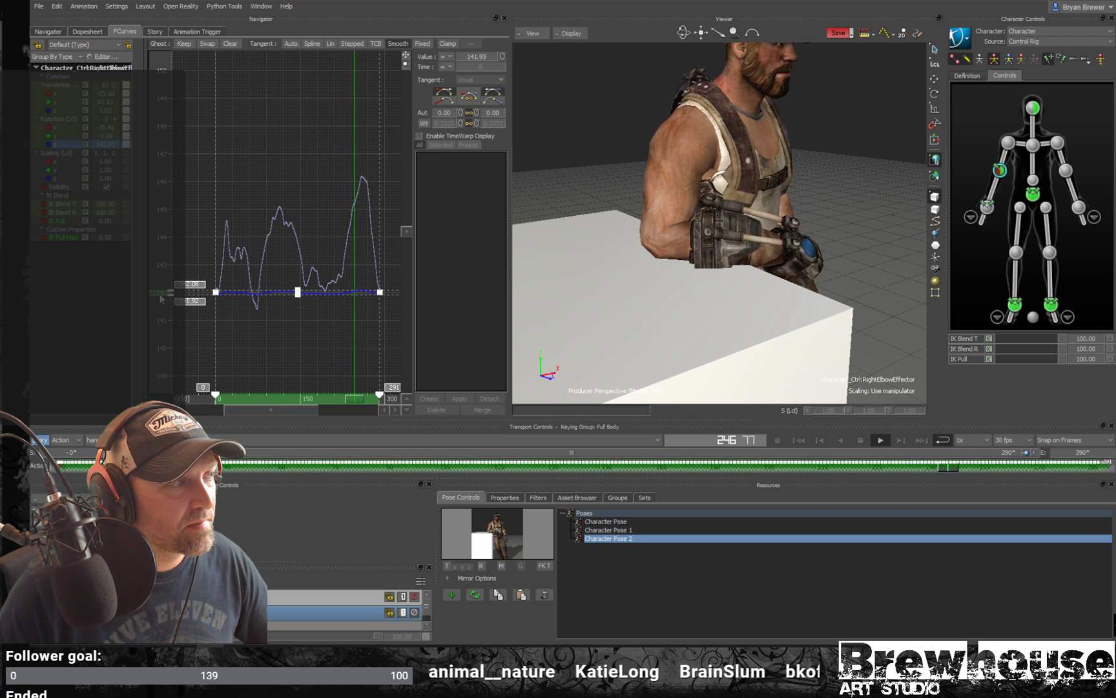
pyautogui.press('f')
pyautogui.keyDown('ctrl'); pyautogui.moveTo(296, 260); pyautogui.dragTo(292, 74); pyautogui.keyUp('ctrl')
pyautogui.keyDown('ctrl'); pyautogui.moveTo(315, 310); pyautogui.dragTo(317, 236); pyautogui.keyUp('ctrl')
pyautogui.moveTo(313, 284)
pyautogui.keyDown('ctrl'); pyautogui.mouseDown()
pyautogui.moveTo(305, 180)
pyautogui.moveTo(213, 170)
pyautogui.mouseUp(); pyautogui.keyUp('ctrl')
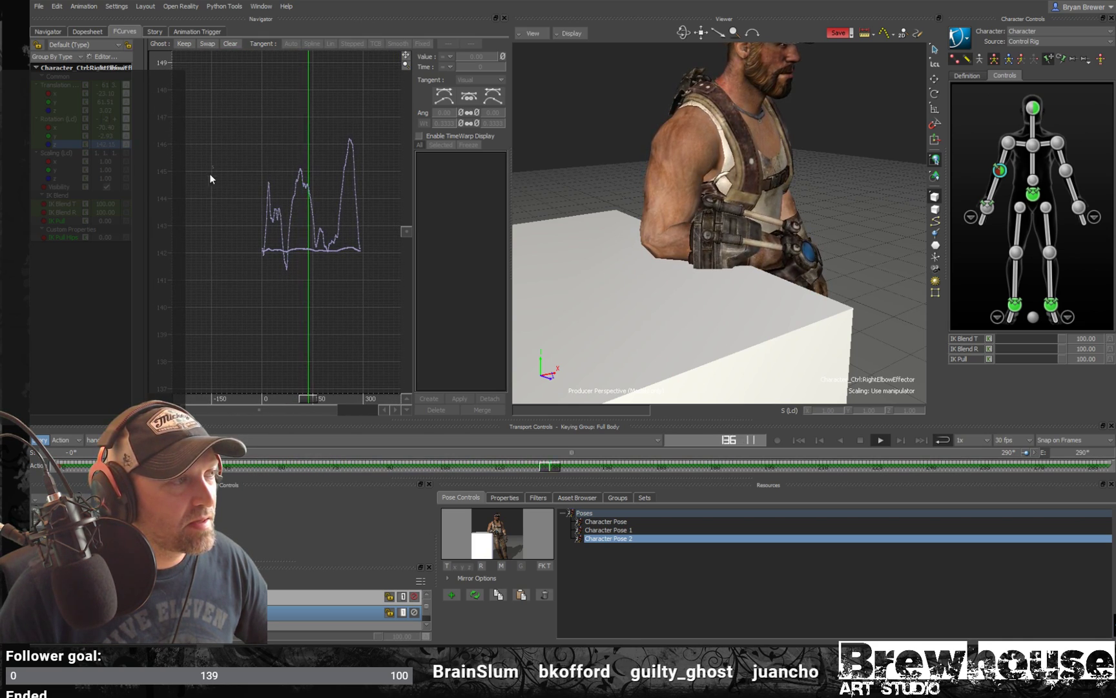
# - Examine the looping lean from several angles, checking the right elbow's contact with the box and the overall body motion
pyautogui.keyDown('ctrl'); pyautogui.moveTo(786, 261); pyautogui.dragTo(715, 272); pyautogui.keyUp('ctrl')
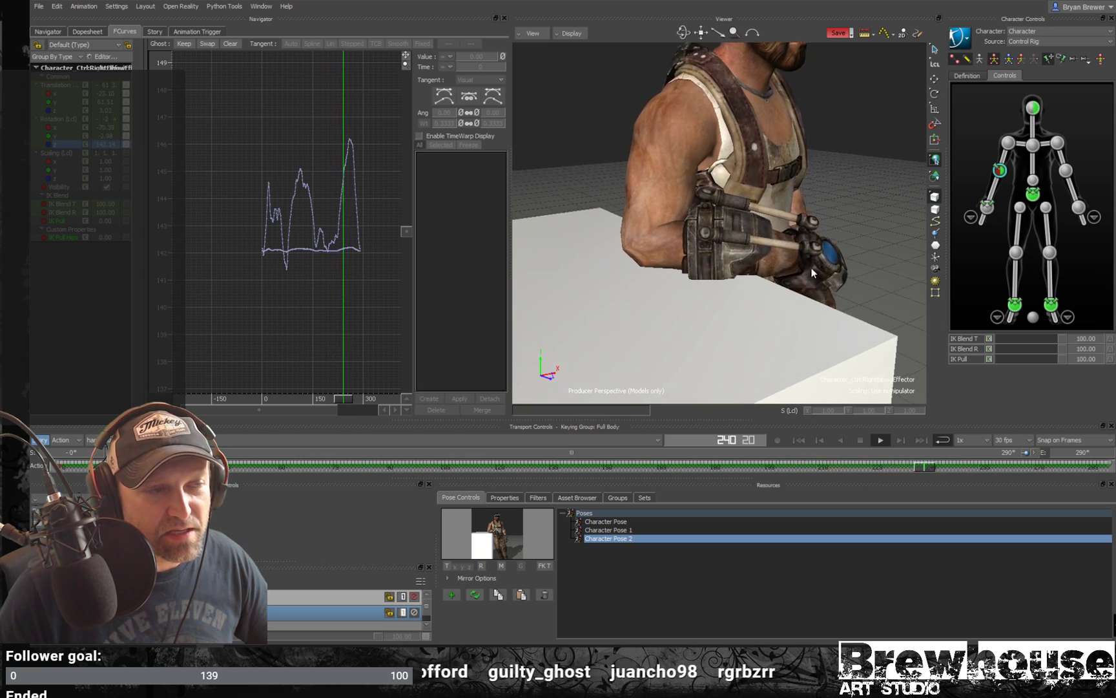
pyautogui.keyDown('ctrl'); pyautogui.keyDown('shift'); pyautogui.moveTo(641, 266); pyautogui.dragTo(695, 264); pyautogui.keyUp('shift'); pyautogui.keyUp('ctrl')
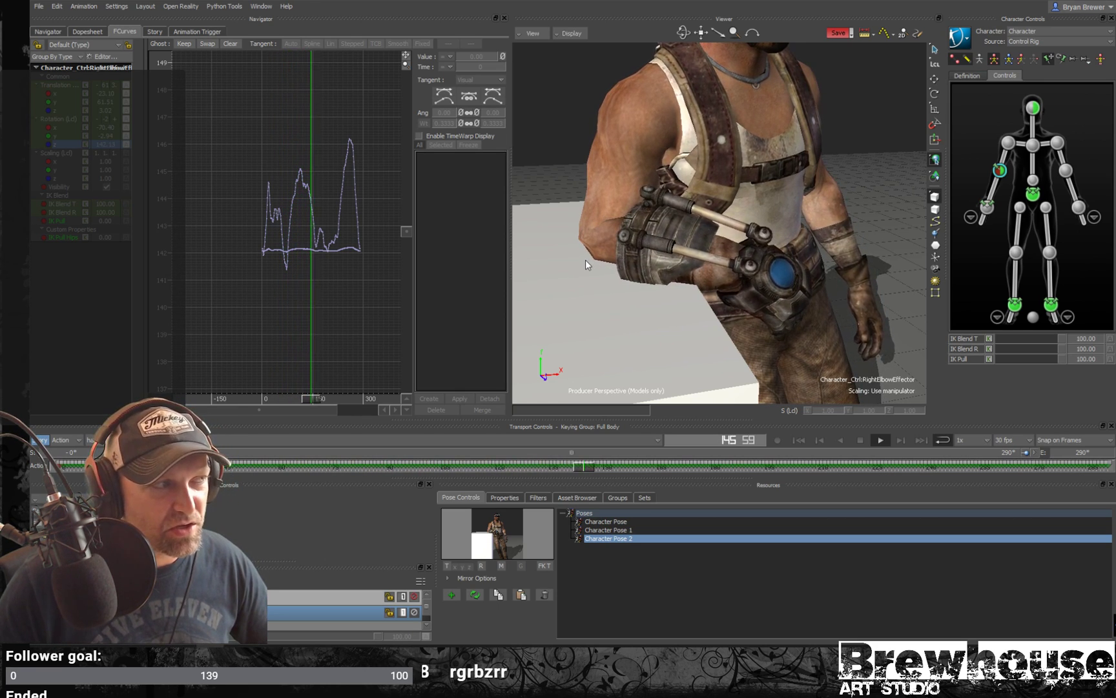
pyautogui.keyDown('ctrl'); pyautogui.keyDown('shift'); pyautogui.moveTo(660, 225); pyautogui.dragTo(705, 219); pyautogui.keyUp('shift'); pyautogui.keyUp('ctrl')
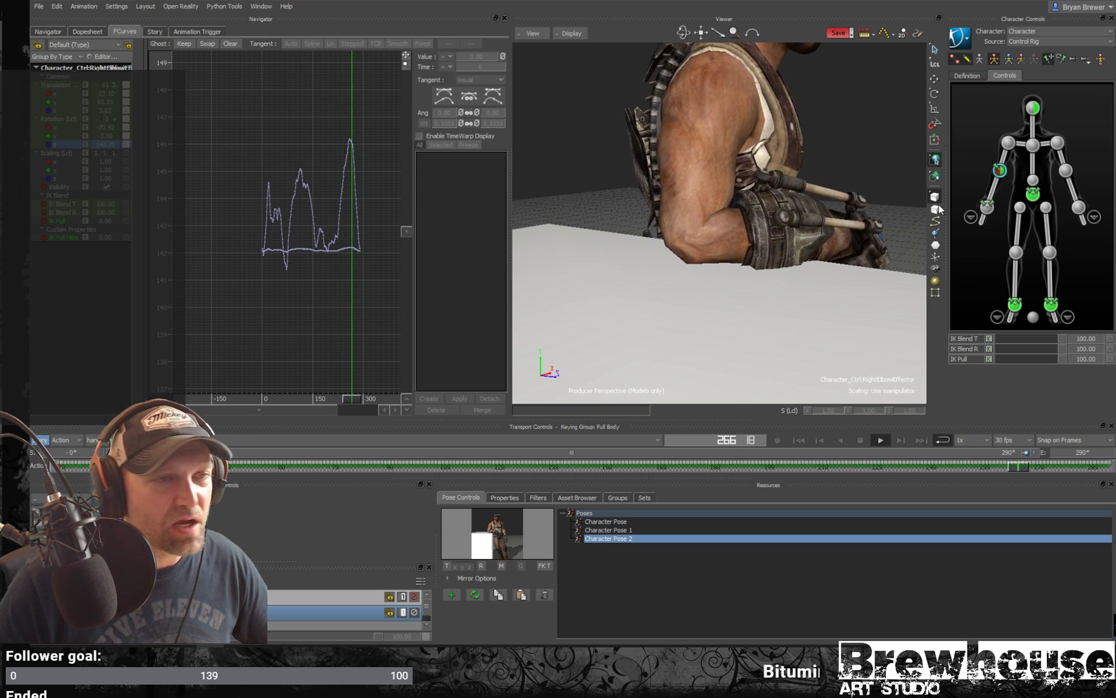
pyautogui.keyDown('ctrl'); pyautogui.moveTo(734, 135); pyautogui.dragTo(697, 133); pyautogui.keyUp('ctrl')
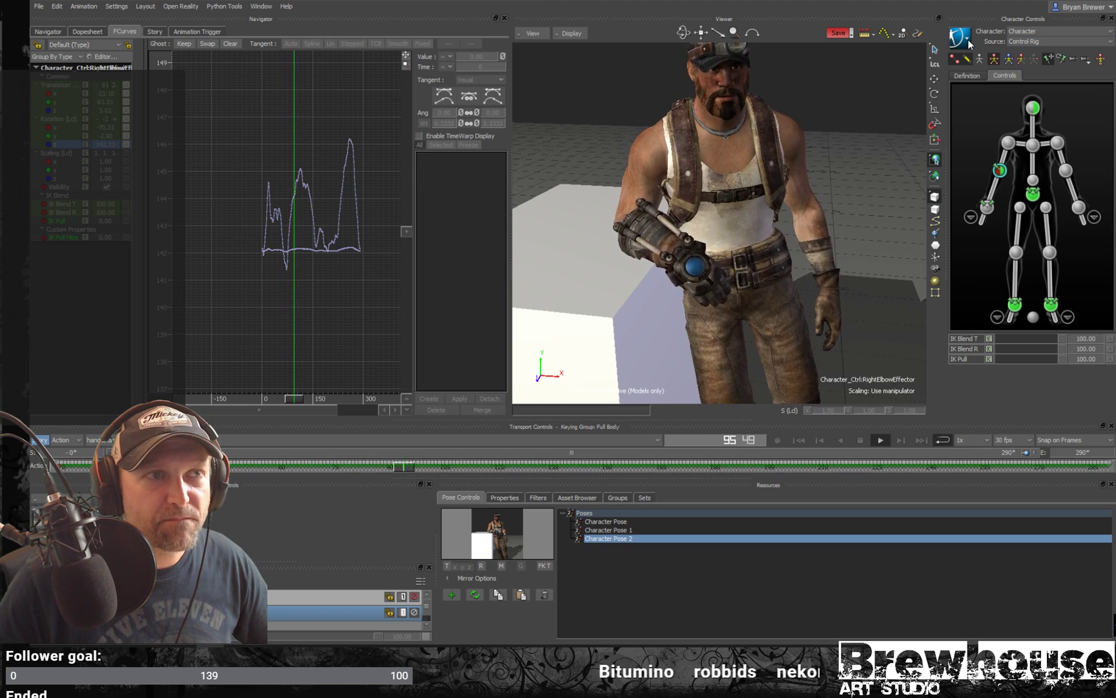
pyautogui.keyDown('shift'); pyautogui.moveTo(724, 291); pyautogui.dragTo(717, 213); pyautogui.keyUp('shift')
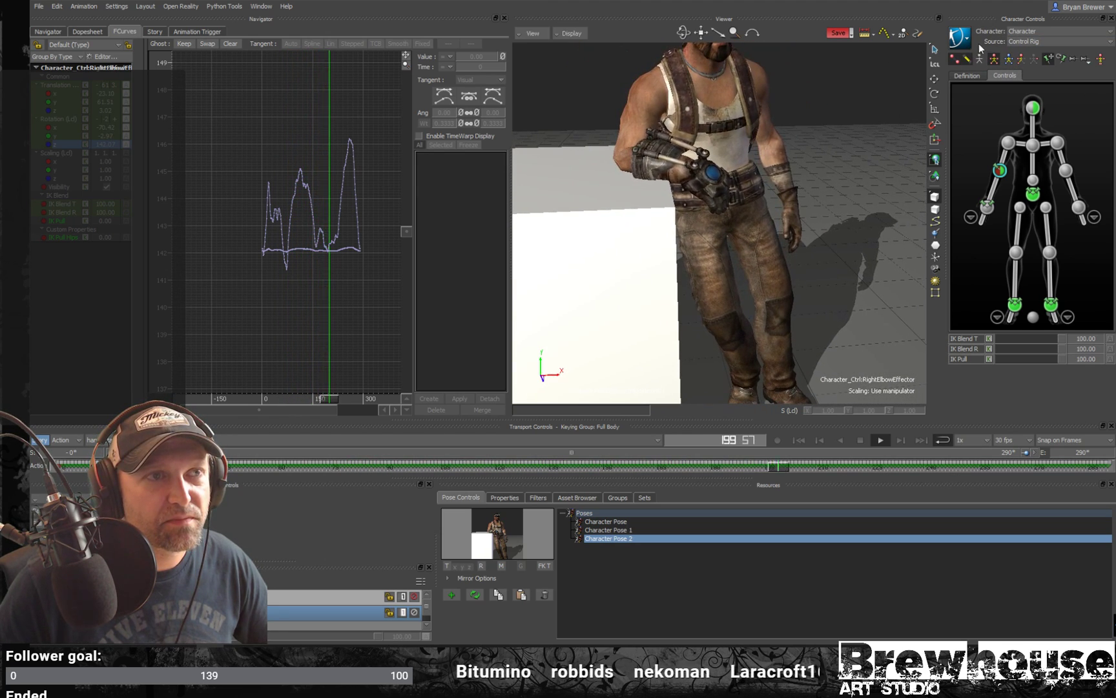
# - Try to bake the character's animation to the skeleton while playback is running
pyautogui.click(965, 43)
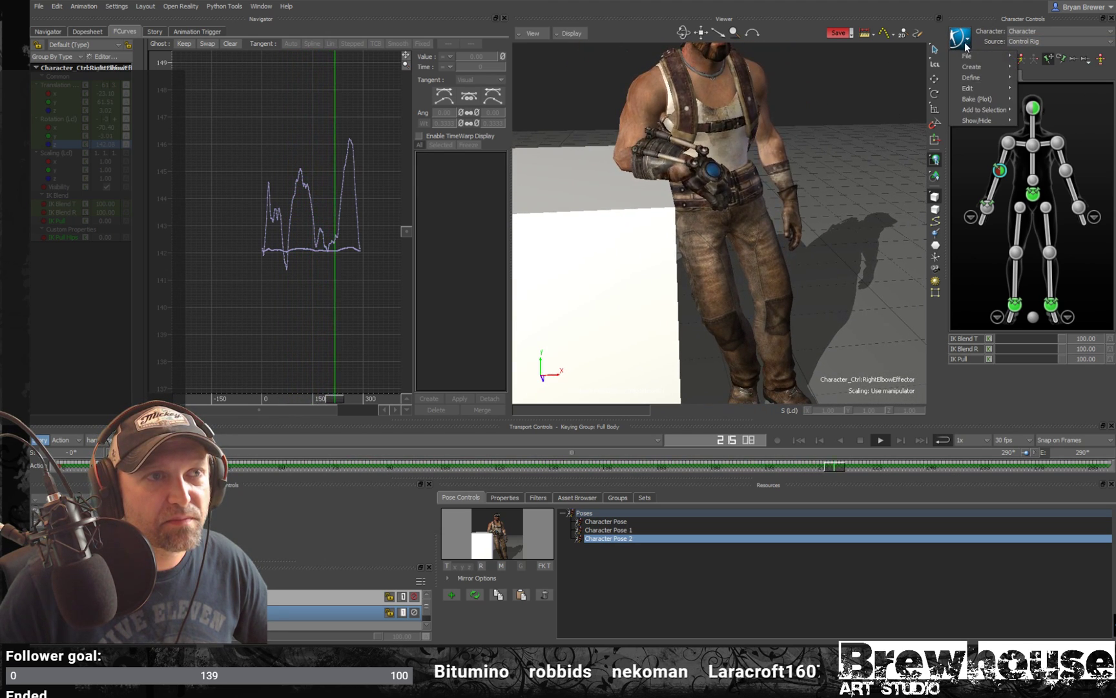
pyautogui.moveTo(992, 104)
pyautogui.click(1064, 101)
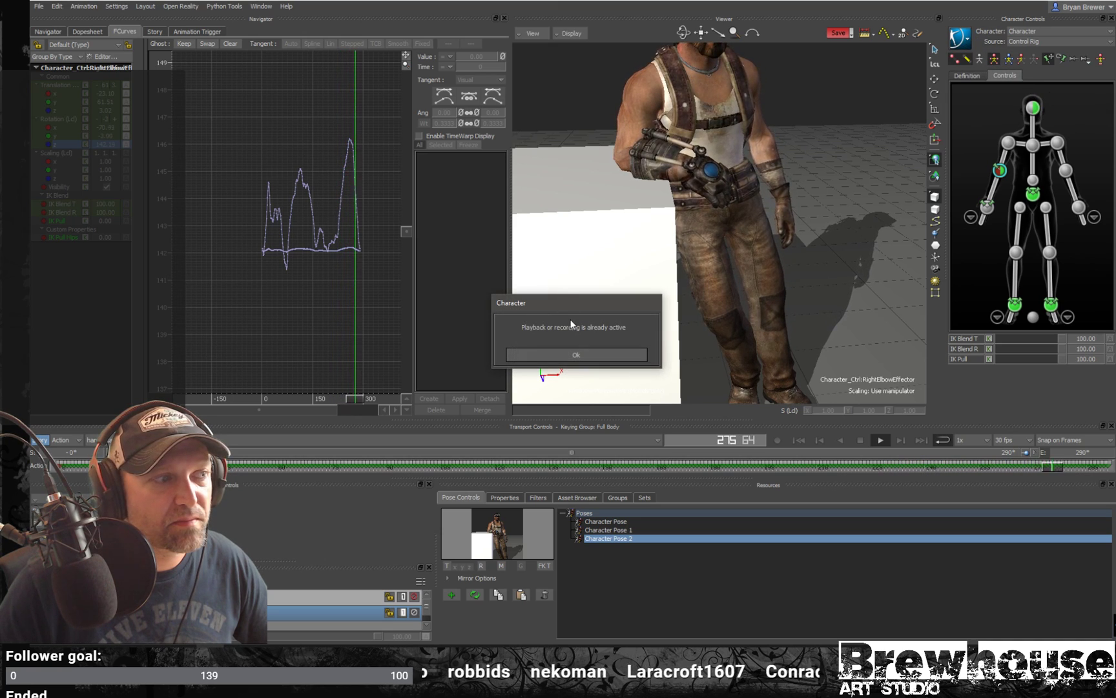
pyautogui.click(568, 354)
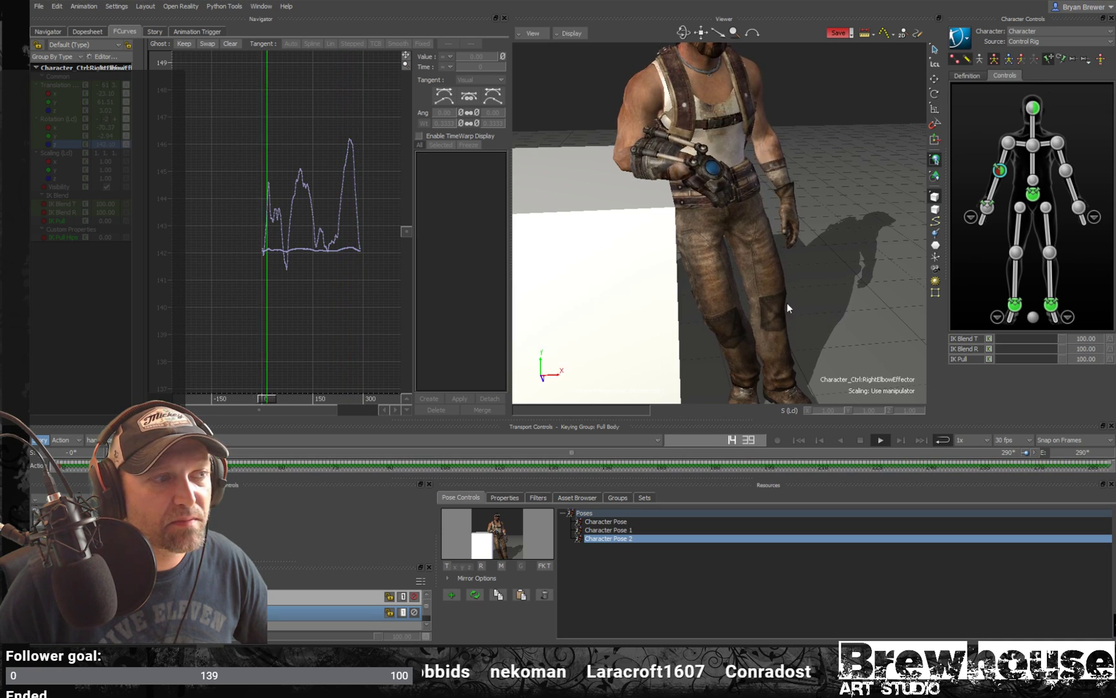
pyautogui.click(960, 37)
pyautogui.click(1046, 101)
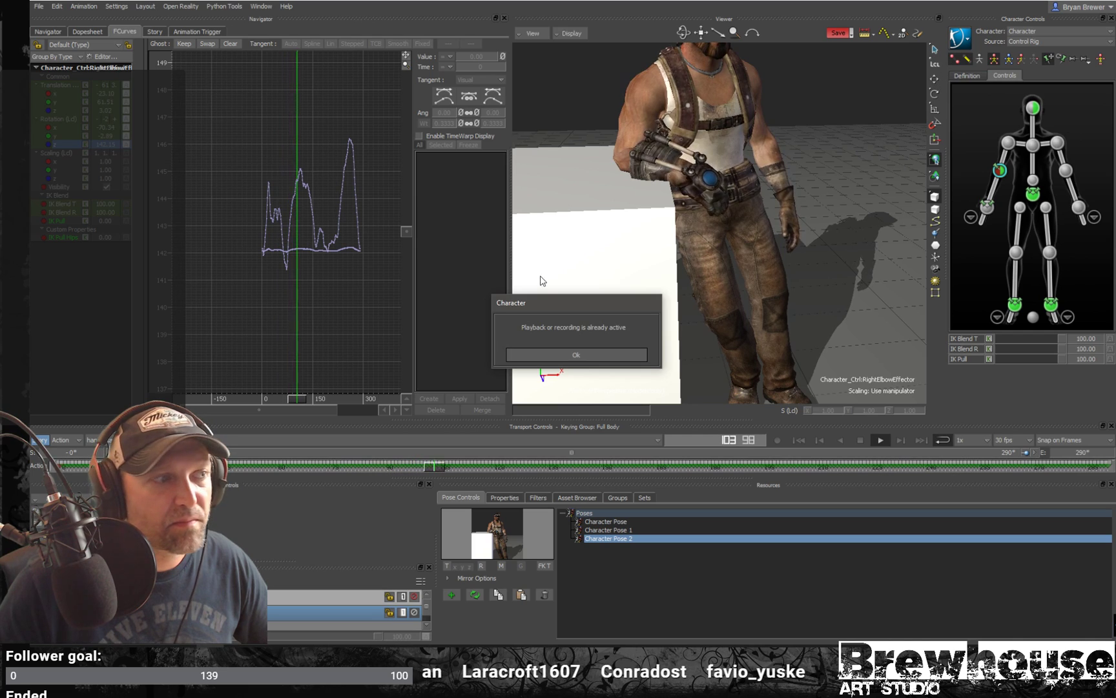
pyautogui.click(563, 355)
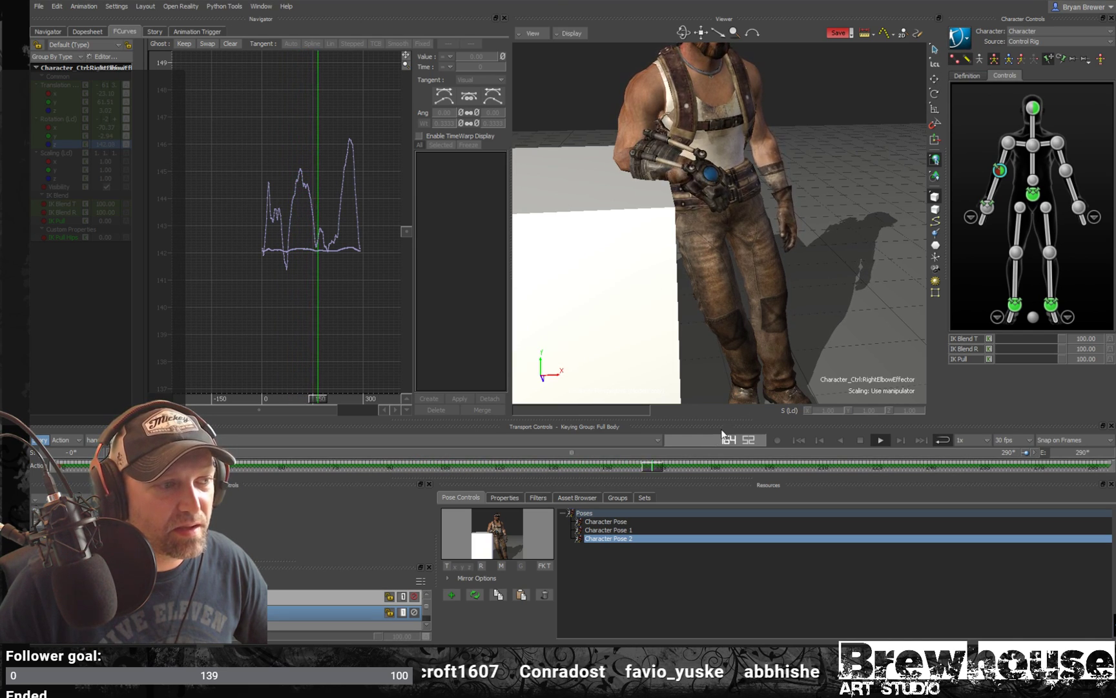
# - Bake the character's animation to the skeleton, and bake it back to the control rig
pyautogui.click(968, 45)
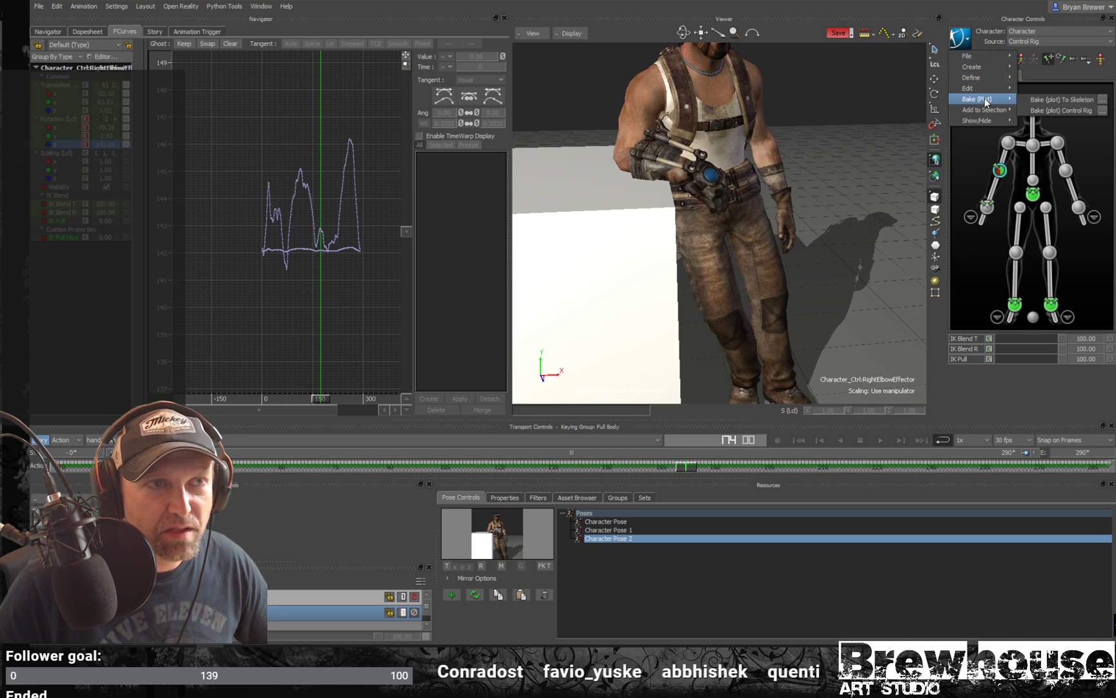
pyautogui.click(1056, 100)
pyautogui.click(961, 39)
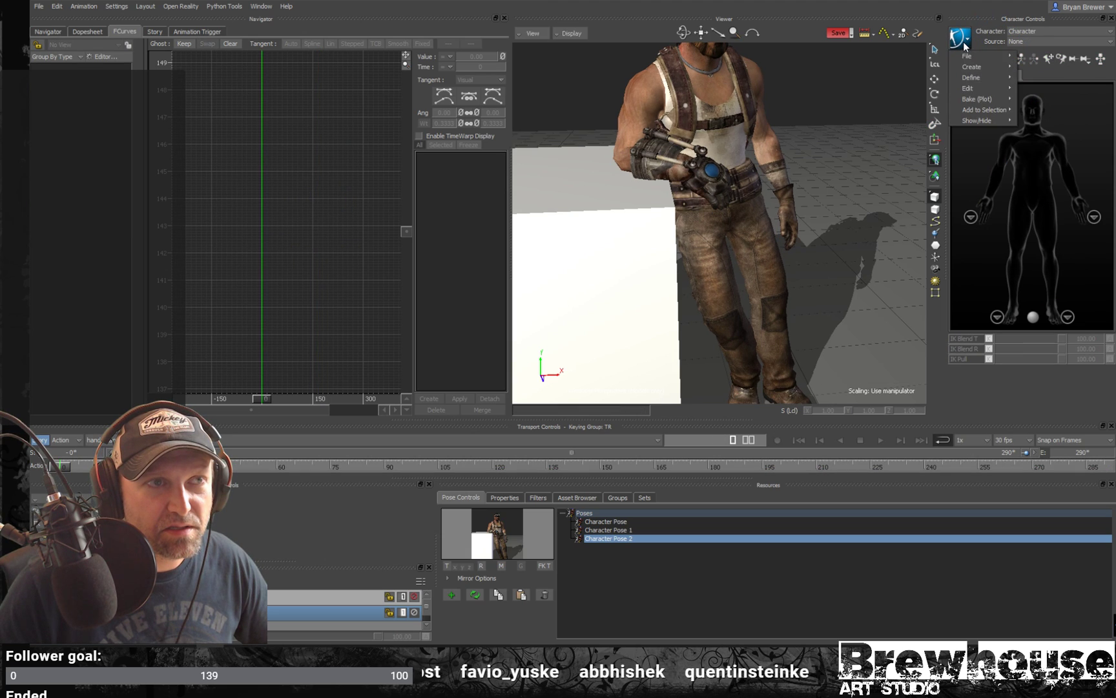
pyautogui.moveTo(977, 100)
pyautogui.click(1036, 110)
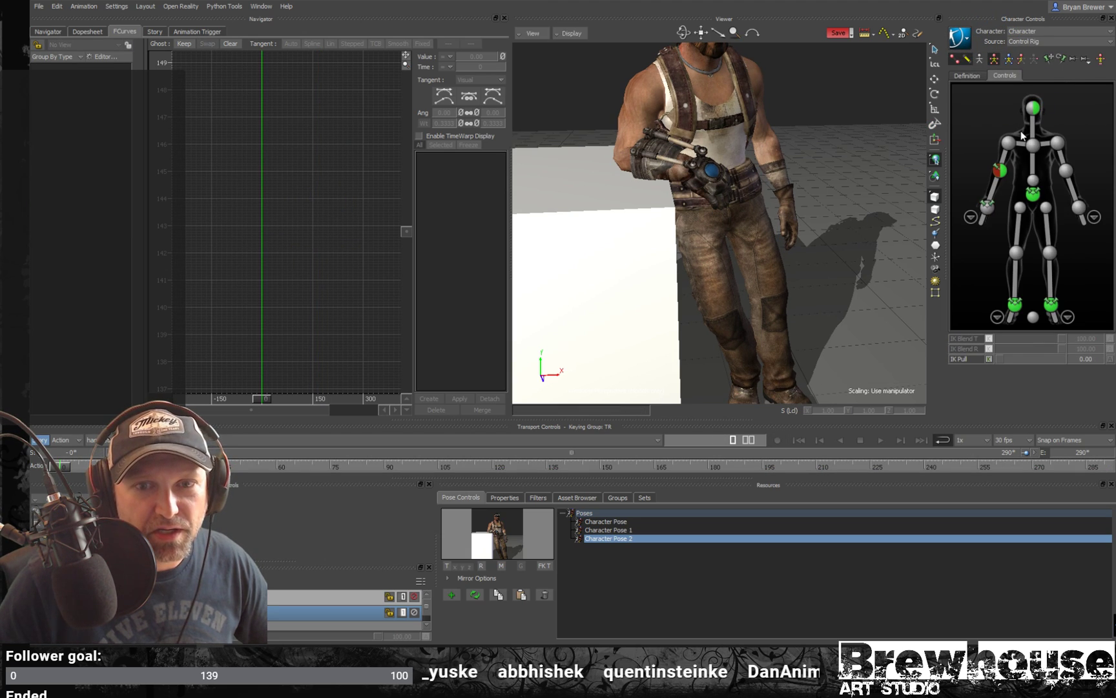
# - Play back the baked lean briefly and set the hips effector's IK Blend T and IK Blend R to 0
pyautogui.keyDown('ctrl'); pyautogui.moveTo(852, 167); pyautogui.dragTo(803, 171); pyautogui.keyUp('ctrl')
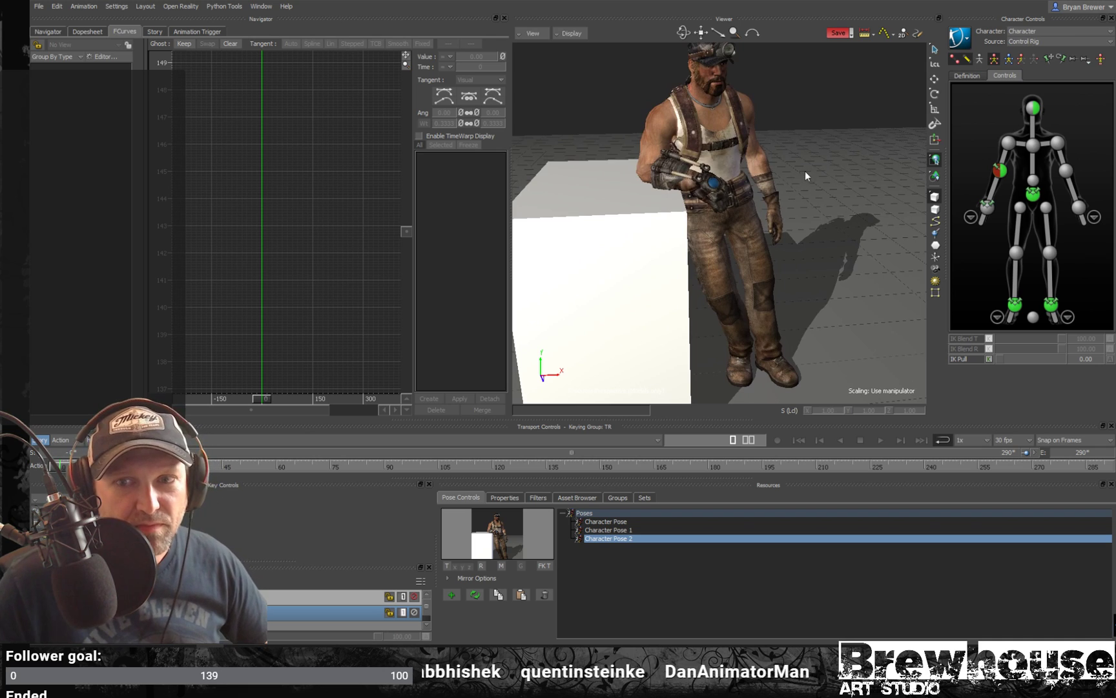
pyautogui.scroll(5, 833, 194)
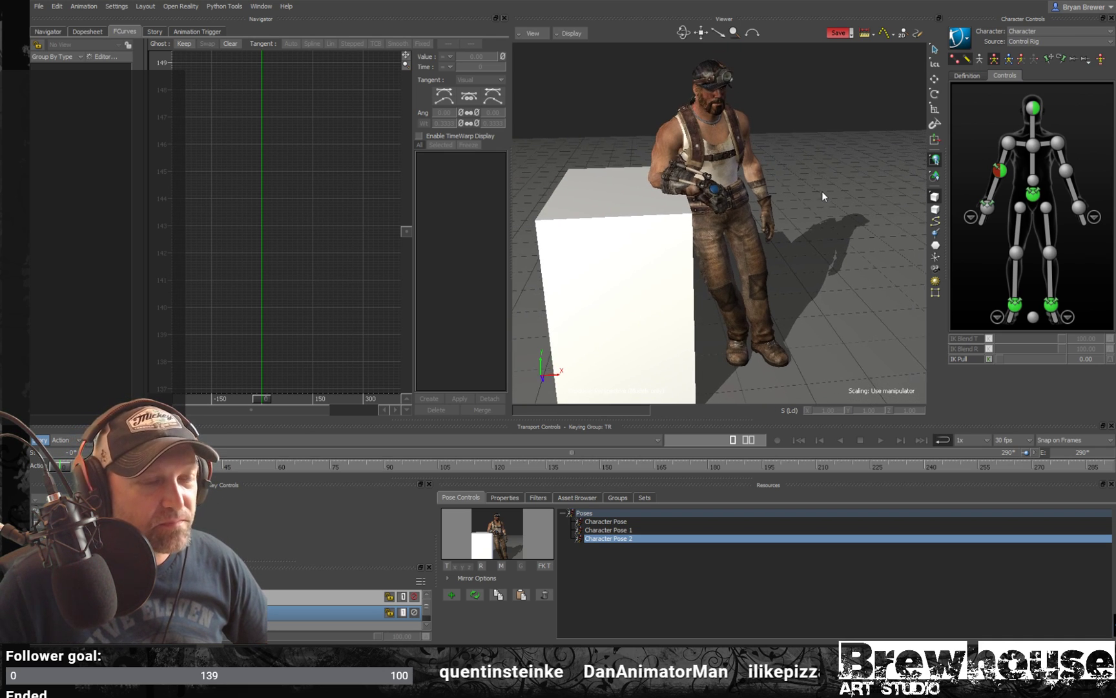
pyautogui.keyDown('shift'); pyautogui.moveTo(820, 116); pyautogui.dragTo(787, 170); pyautogui.keyUp('shift')
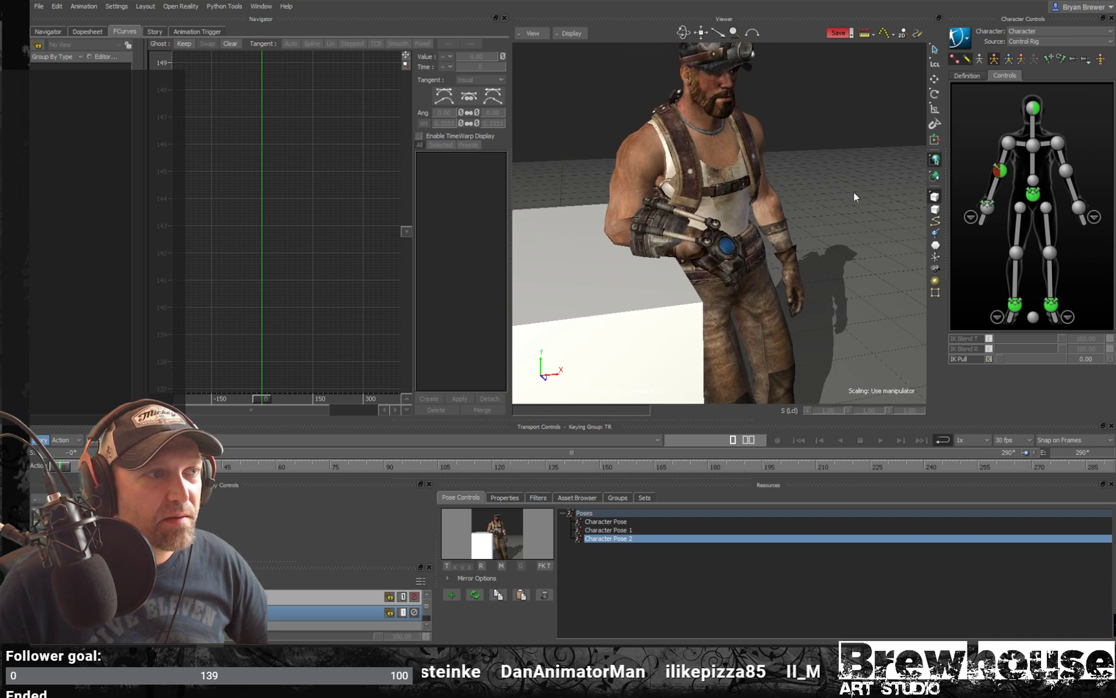
pyautogui.press('space')
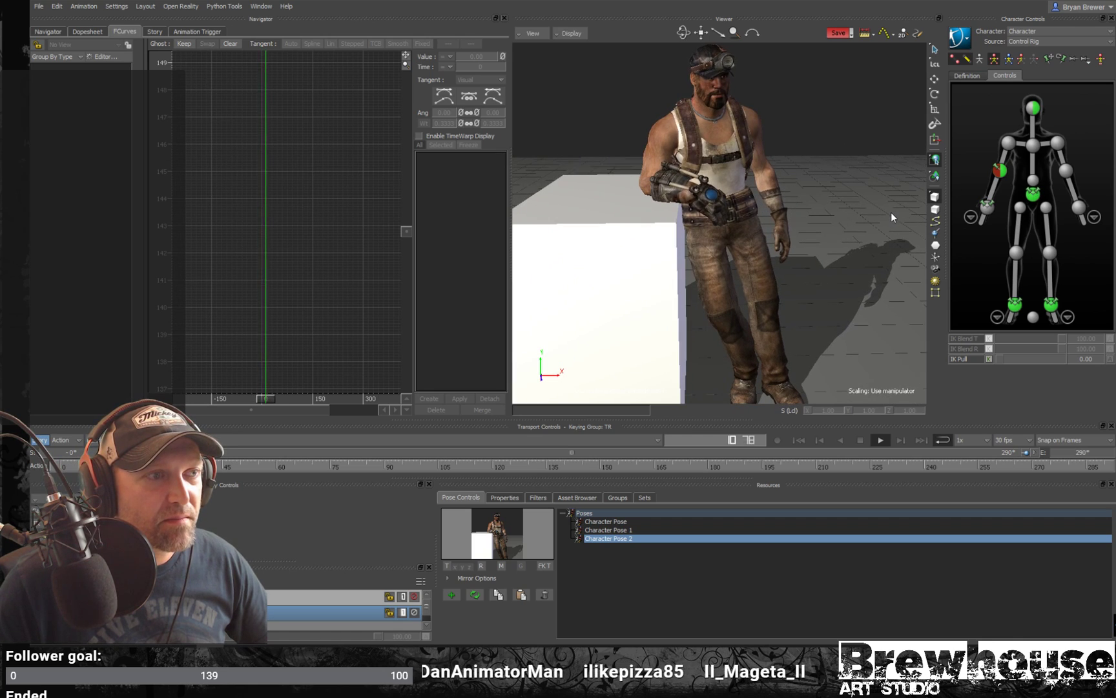
pyautogui.press('space')
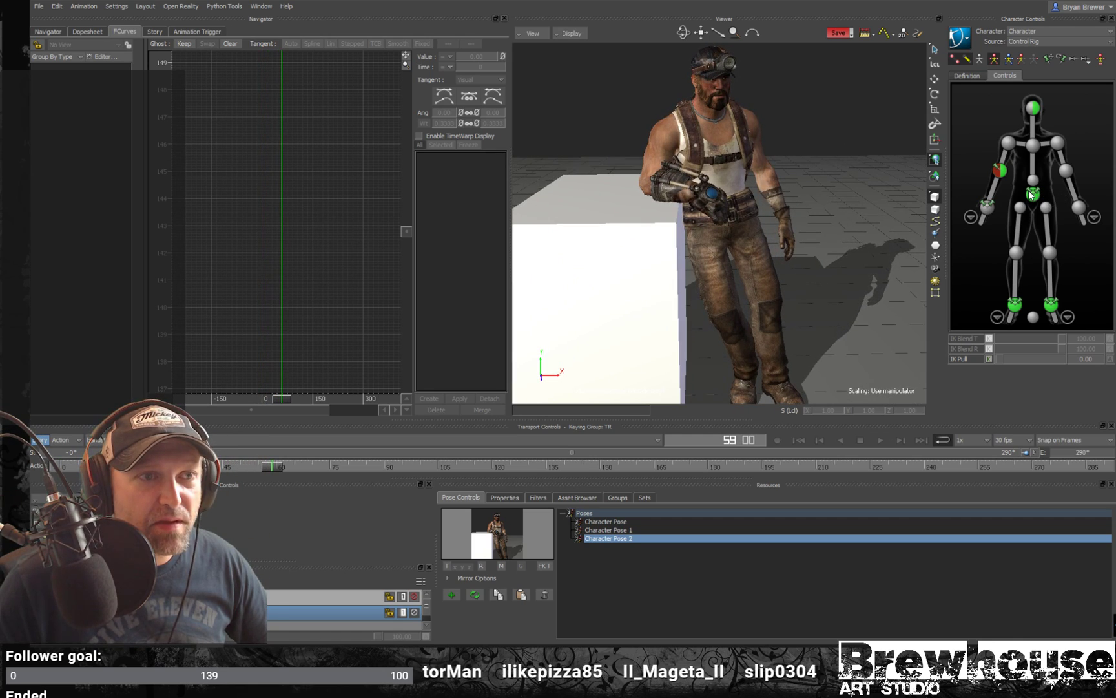
pyautogui.click(1033, 193)
pyautogui.moveTo(999, 344); pyautogui.dragTo(985, 344)
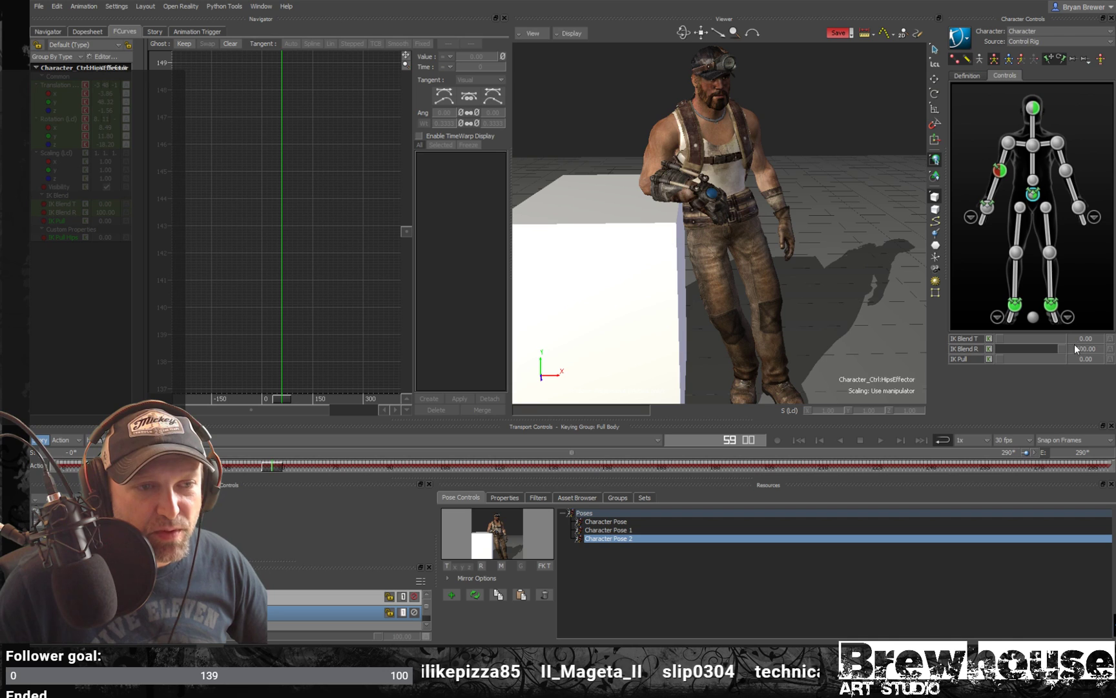
pyautogui.moveTo(1058, 348); pyautogui.dragTo(904, 324)
# - Return to frame 0 and create an auxiliary effector for the hips effector
pyautogui.keyDown('ctrl'); pyautogui.keyDown('shift'); pyautogui.moveTo(796, 184); pyautogui.dragTo(807, 231); pyautogui.keyUp('shift'); pyautogui.keyUp('ctrl')
pyautogui.scroll(-3, 837, 216)
pyautogui.moveTo(270, 465); pyautogui.dragTo(48, 465)
pyautogui.keyDown('ctrl'); pyautogui.keyDown('shift'); pyautogui.moveTo(789, 266); pyautogui.dragTo(799, 213); pyautogui.keyUp('shift'); pyautogui.keyUp('ctrl')
pyautogui.scroll(-3, 799, 218)
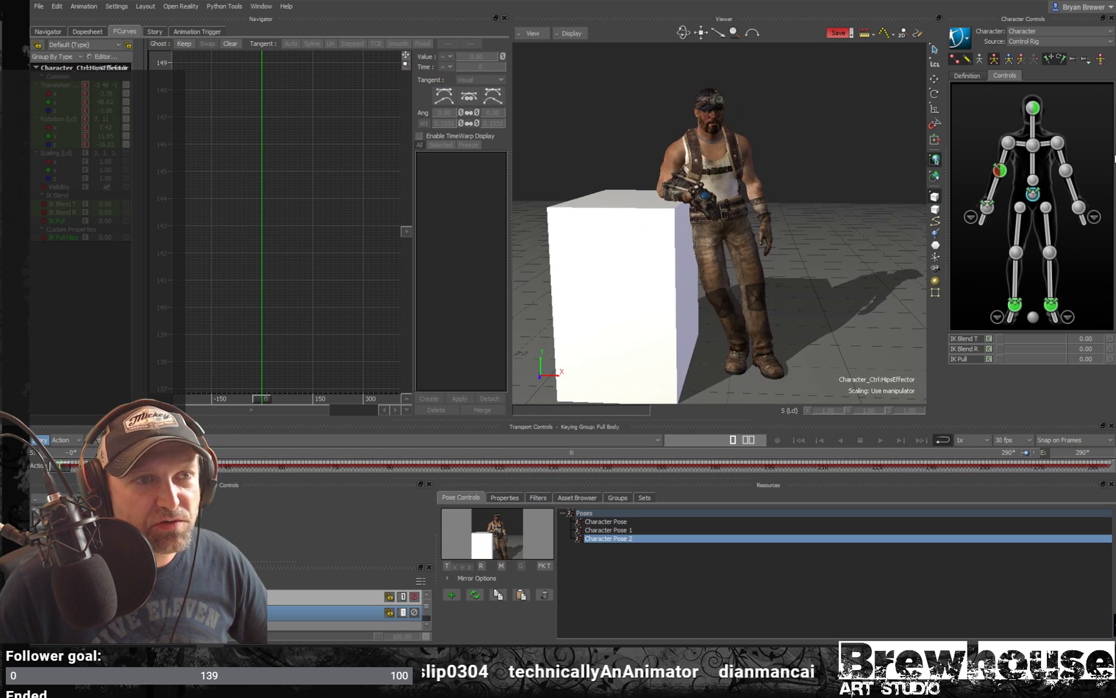
pyautogui.rightClick(1032, 202)
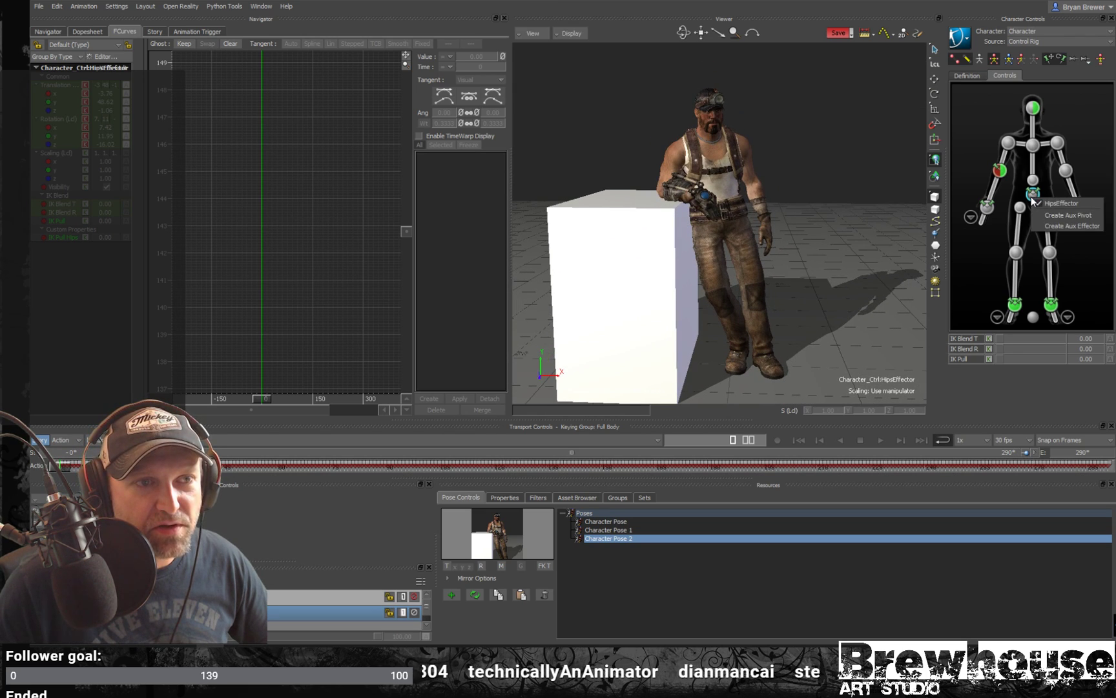
pyautogui.click(1090, 228)
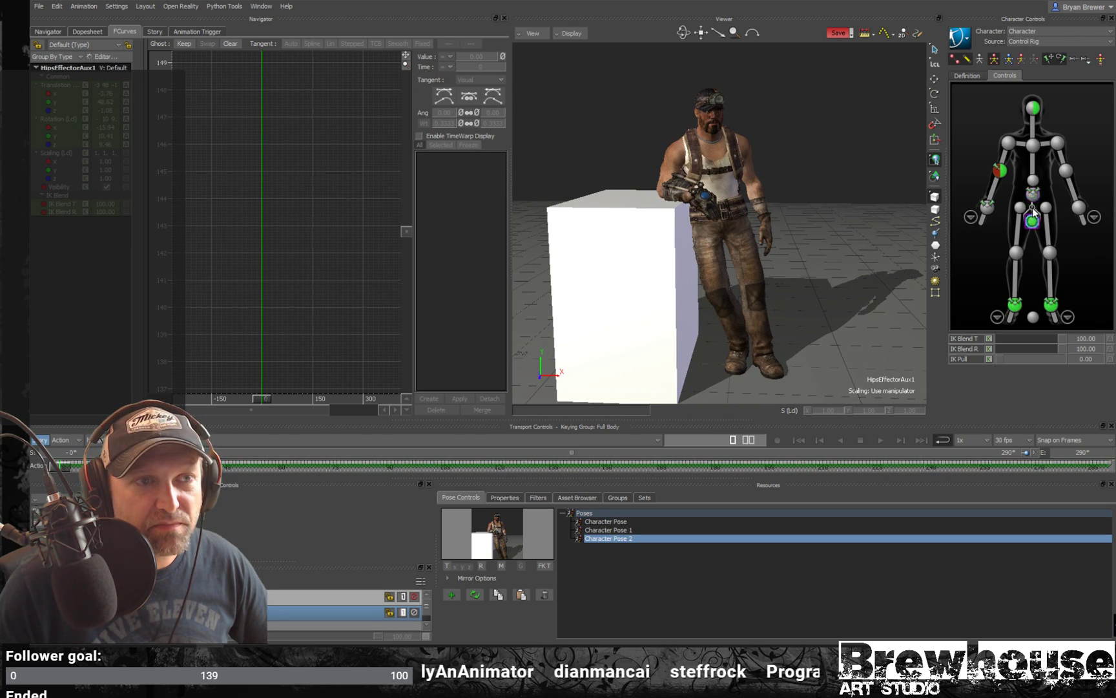
# - Cycle the viewer's display modes and play back the lean, examining the hips motion with the auxiliary effector from several angles
pyautogui.keyDown('ctrl'); pyautogui.moveTo(750, 261); pyautogui.dragTo(793, 267); pyautogui.keyUp('ctrl')
pyautogui.hotkey('ctrl', 'a')
pyautogui.hotkey('ctrl', 'a')
pyautogui.hotkey('ctrl', 'a')
pyautogui.hotkey('ctrl', 'a')
pyautogui.hotkey('ctrl', 'space')
pyautogui.keyDown('ctrl'); pyautogui.moveTo(831, 250); pyautogui.dragTo(861, 243); pyautogui.keyUp('ctrl')
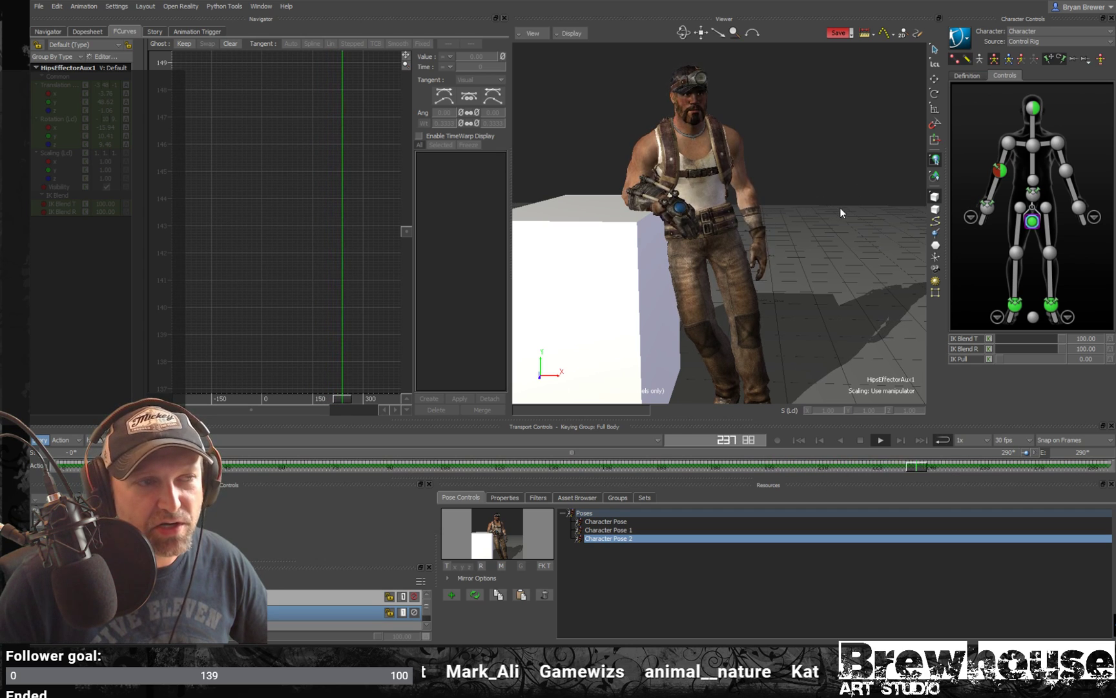
pyautogui.keyDown('ctrl'); pyautogui.moveTo(842, 213); pyautogui.dragTo(826, 308); pyautogui.keyUp('ctrl')
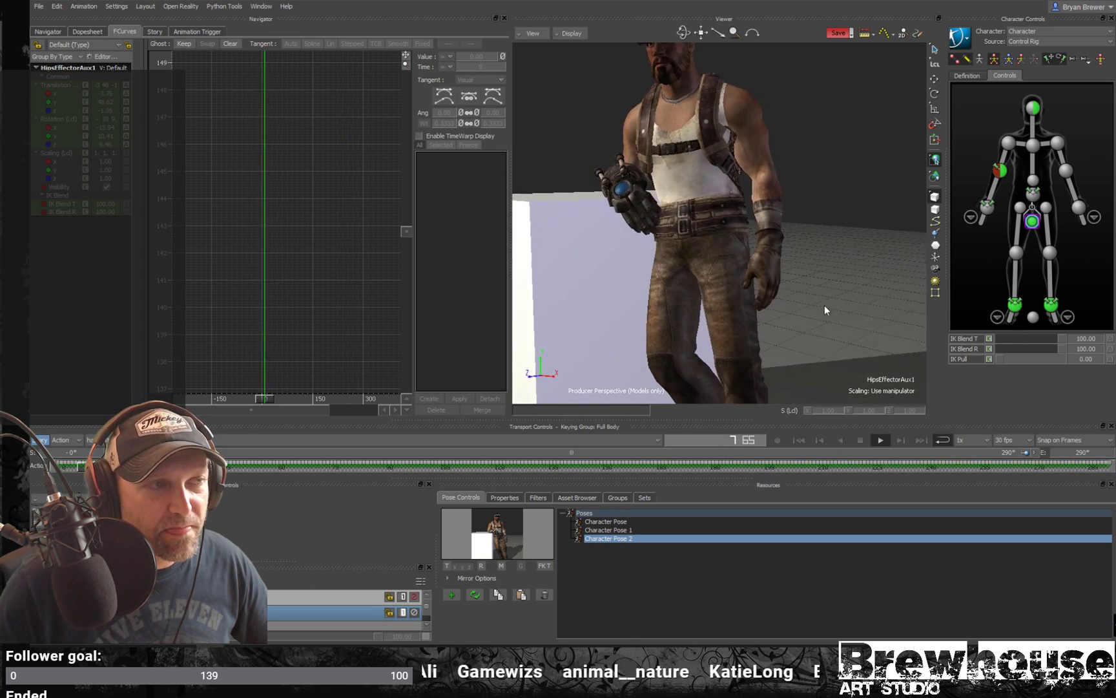
pyautogui.scroll(2, 817, 310)
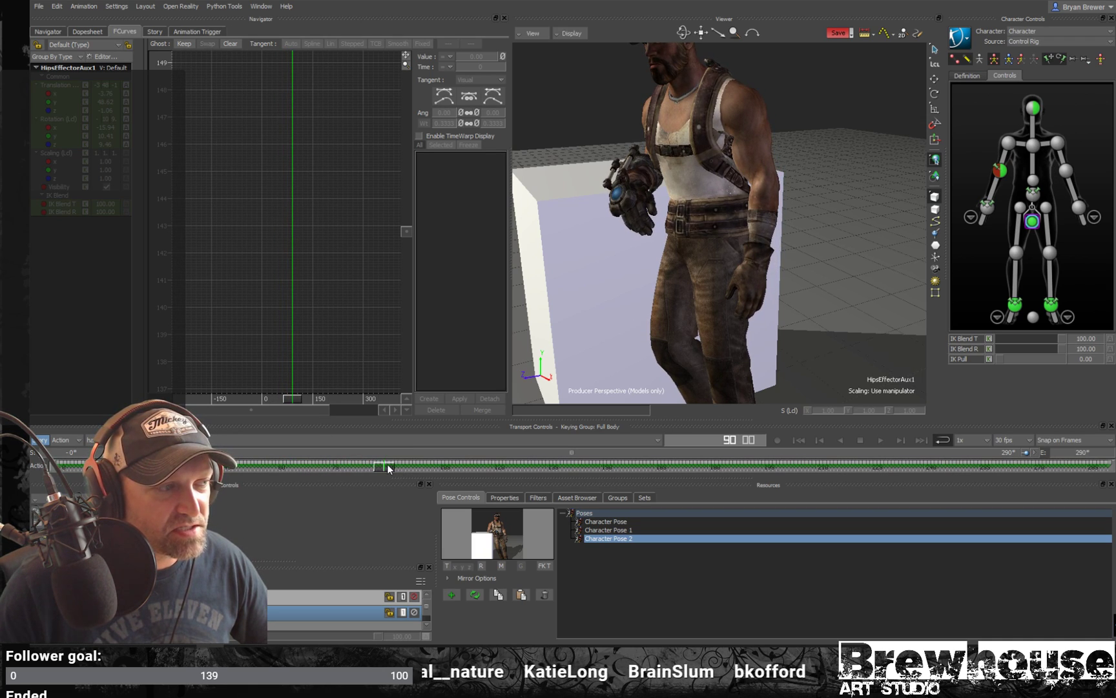
# - Return to the start of the animation and create an auxiliary effector for the chest end effector
pyautogui.moveTo(381, 467); pyautogui.dragTo(49, 469)
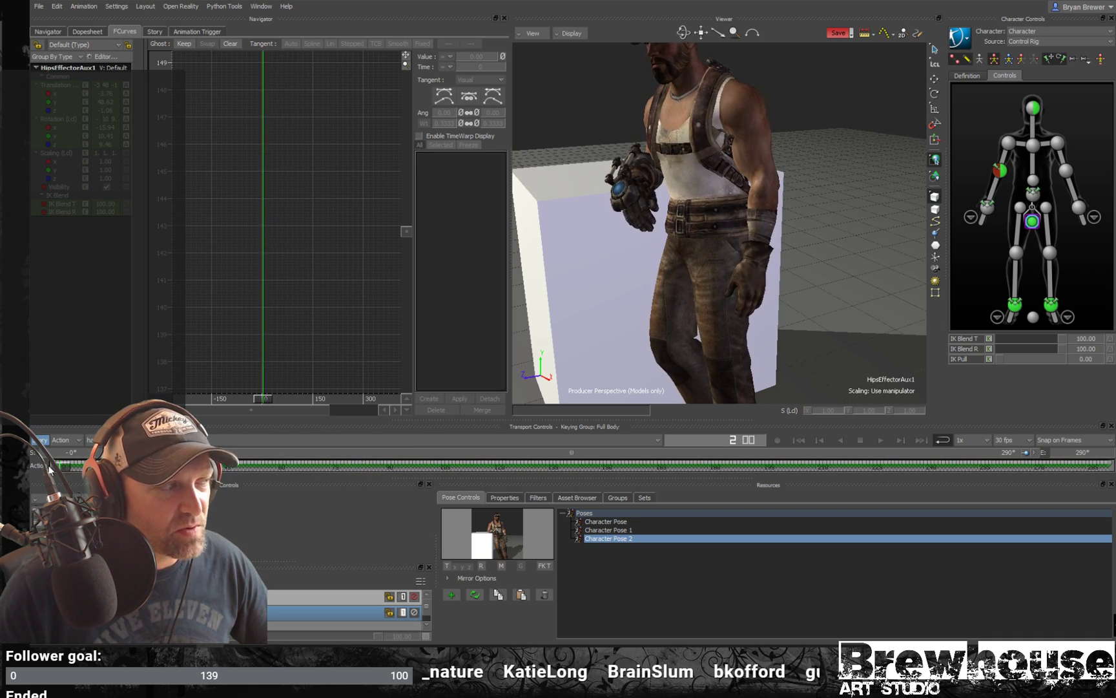
pyautogui.rightClick(1034, 146)
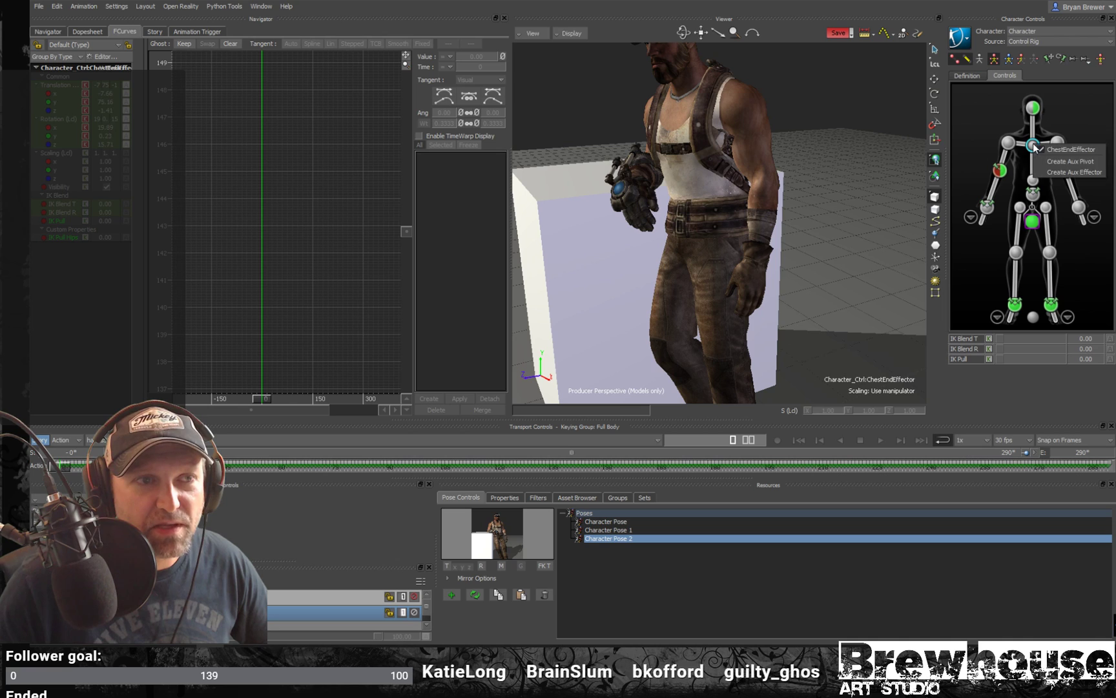
pyautogui.click(1077, 172)
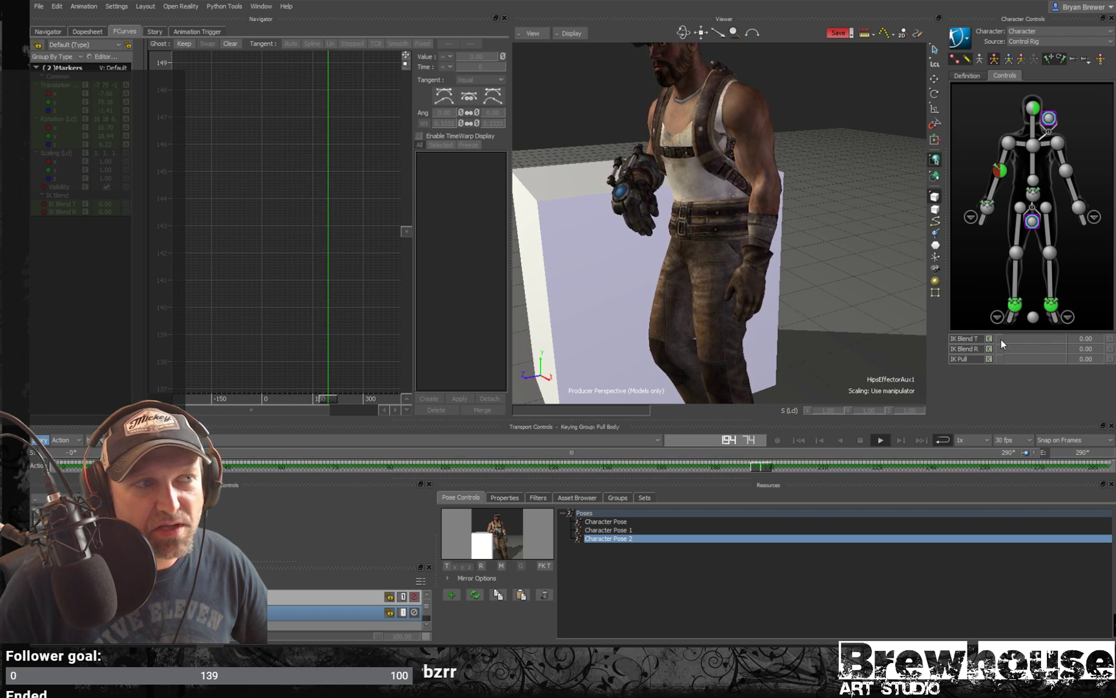
# - Set IK Blend T to 57.66 and IK Blend R to 46.85 on the hips and chest auxiliary effectors, and review the playback
pyautogui.moveTo(1000, 339); pyautogui.dragTo(1036, 344)
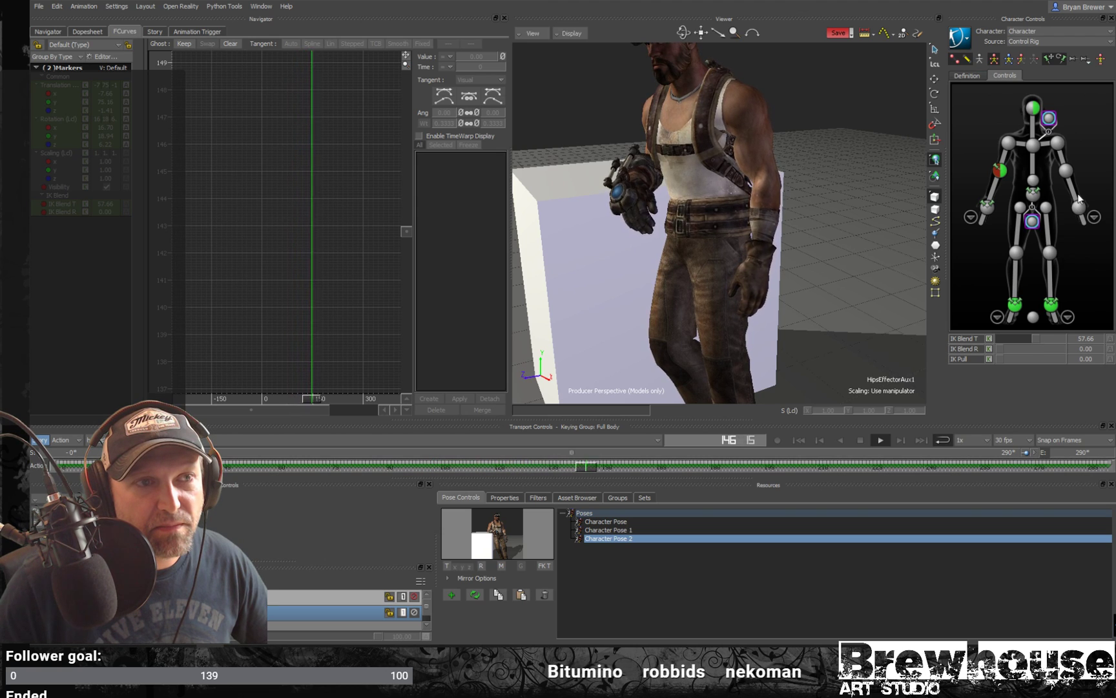
pyautogui.click(1079, 294)
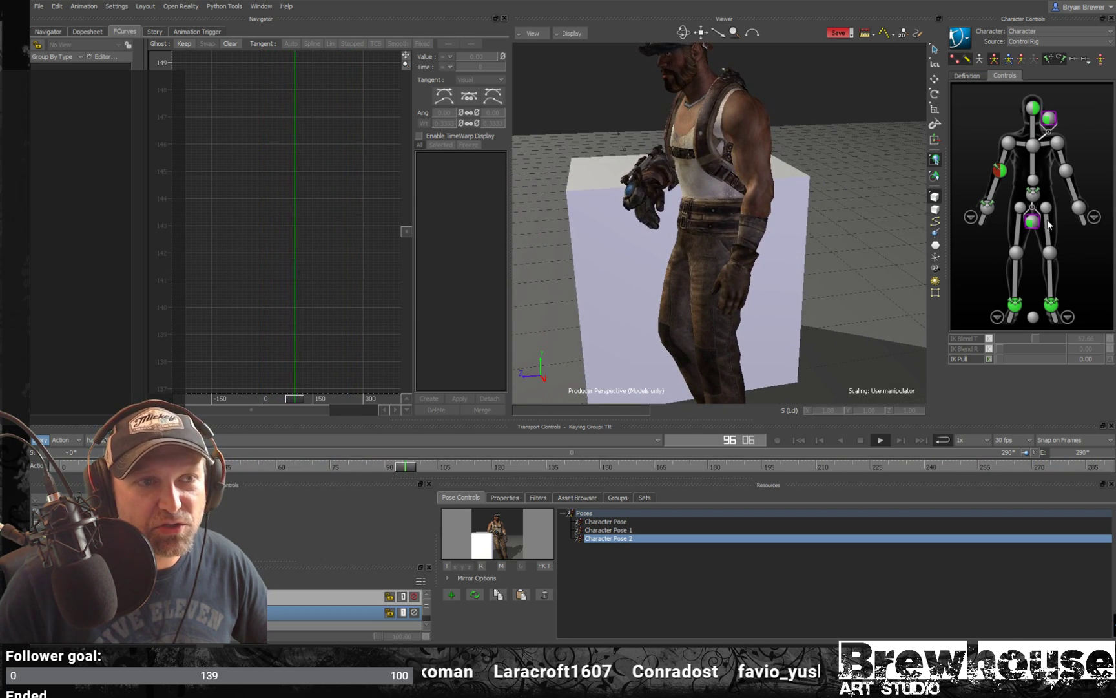
pyautogui.click(1033, 222)
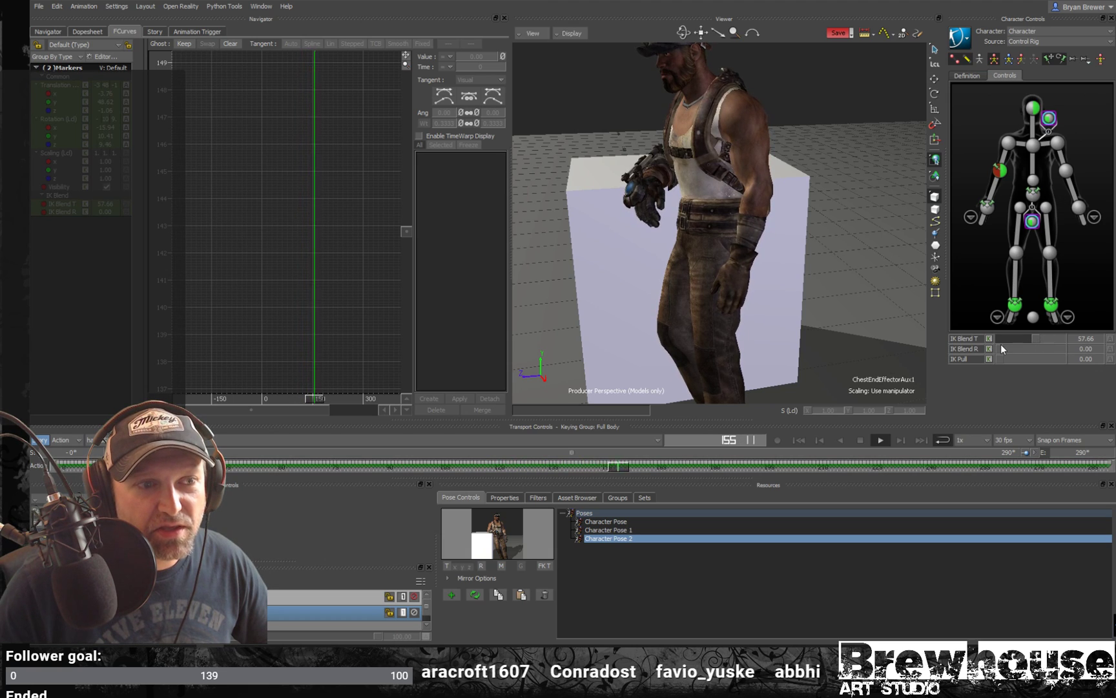
pyautogui.moveTo(1000, 350); pyautogui.dragTo(1030, 352)
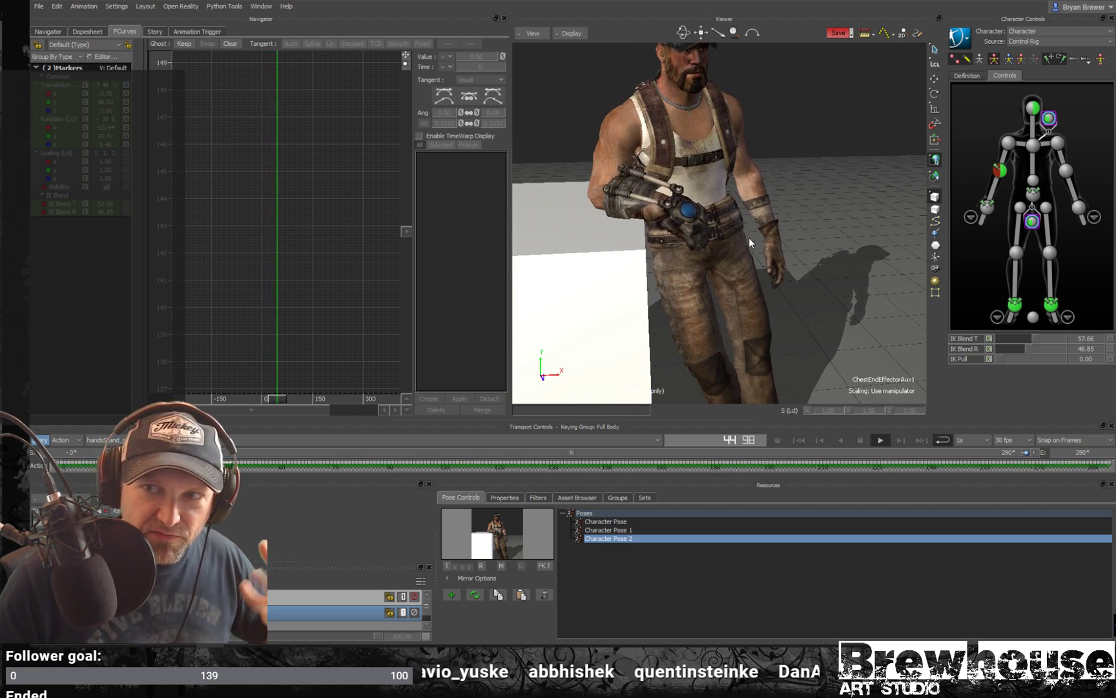
pyautogui.keyDown('ctrl'); pyautogui.keyDown('shift'); pyautogui.moveTo(765, 239); pyautogui.dragTo(742, 262); pyautogui.keyUp('shift'); pyautogui.keyUp('ctrl')
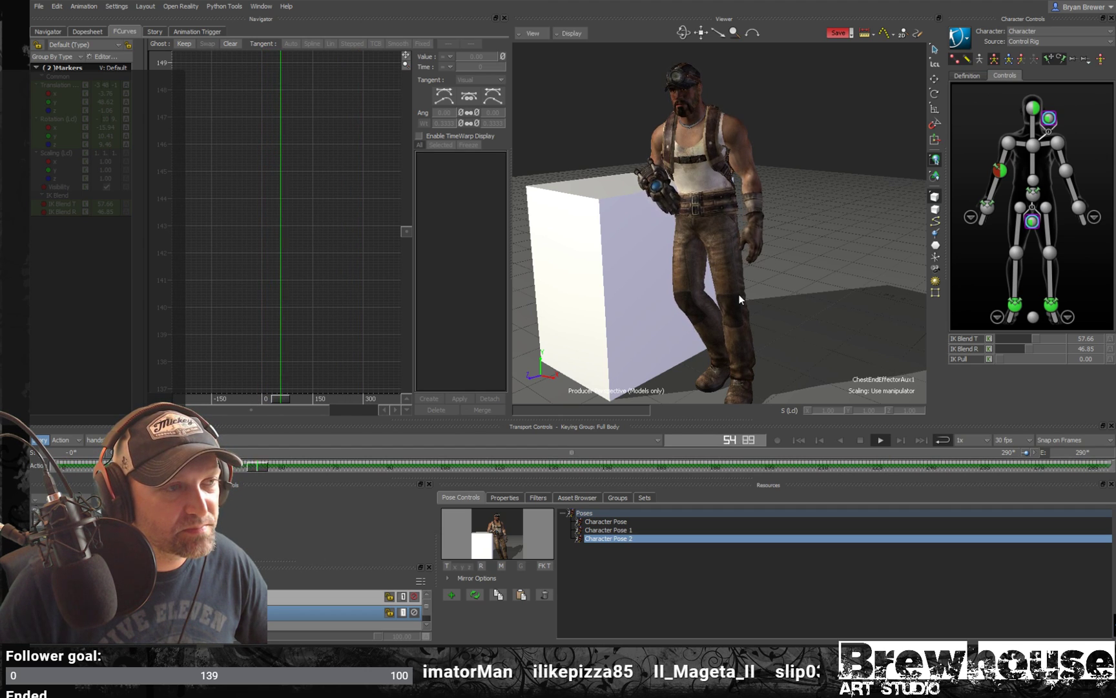
pyautogui.keyDown('ctrl'); pyautogui.moveTo(738, 295); pyautogui.dragTo(780, 234); pyautogui.keyUp('ctrl')
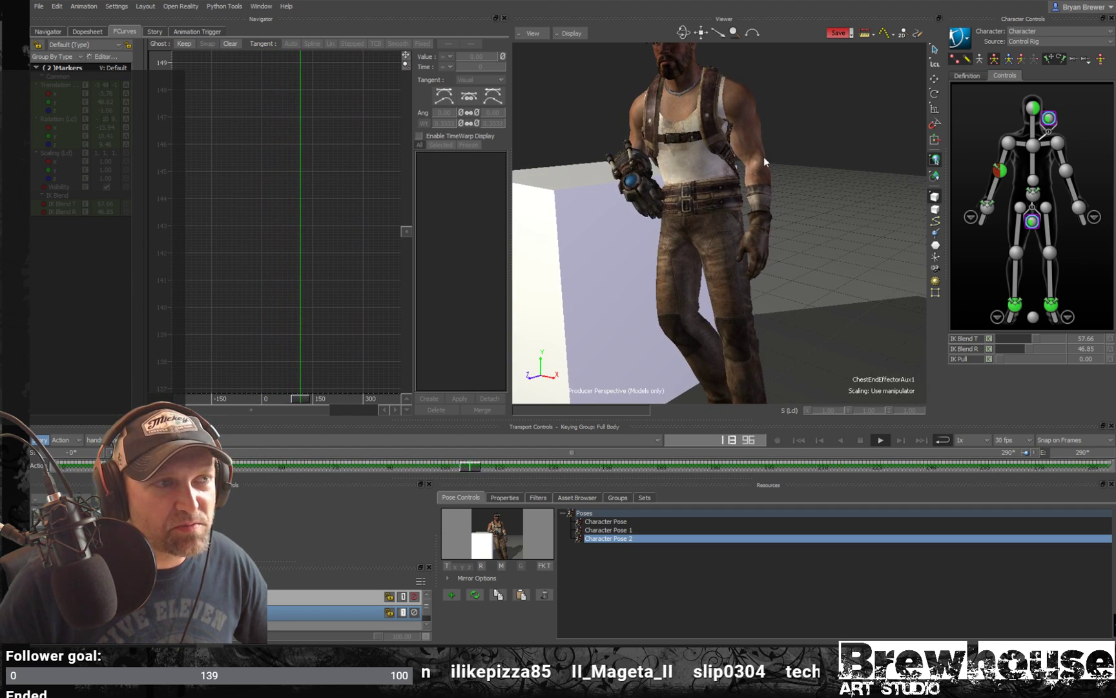
pyautogui.keyDown('ctrl'); pyautogui.keyDown('shift'); pyautogui.moveTo(791, 177); pyautogui.dragTo(785, 173); pyautogui.keyUp('shift'); pyautogui.keyUp('ctrl')
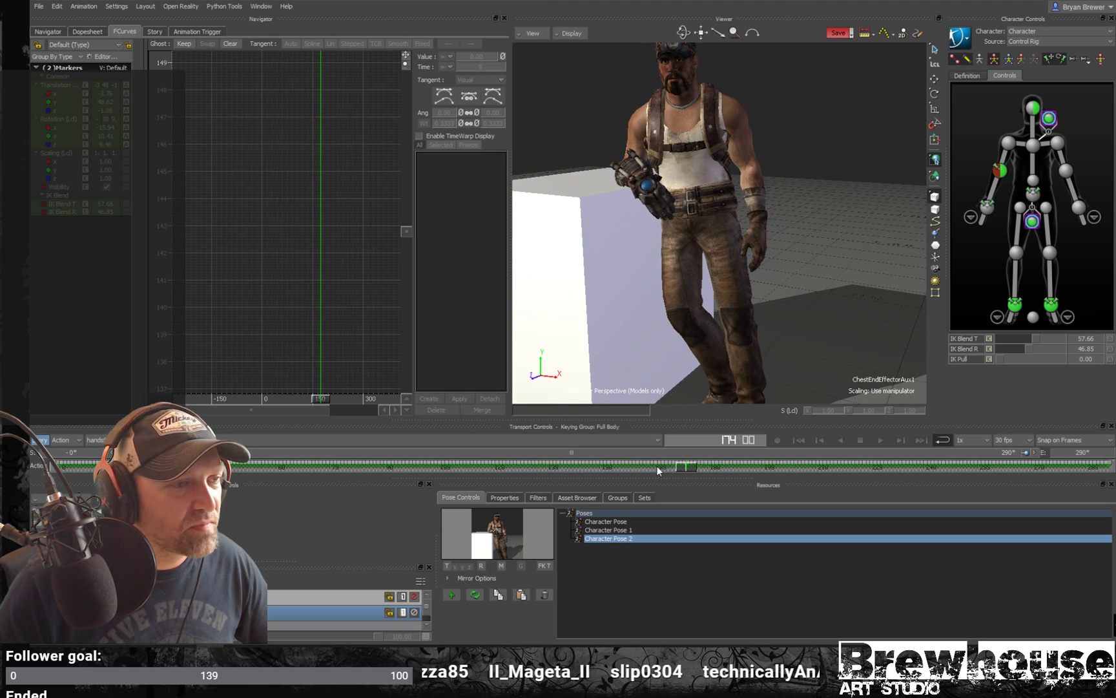
# - Return to frame 0 and create an auxiliary effector for the left shoulder effector
pyautogui.moveTo(689, 469); pyautogui.dragTo(31, 464)
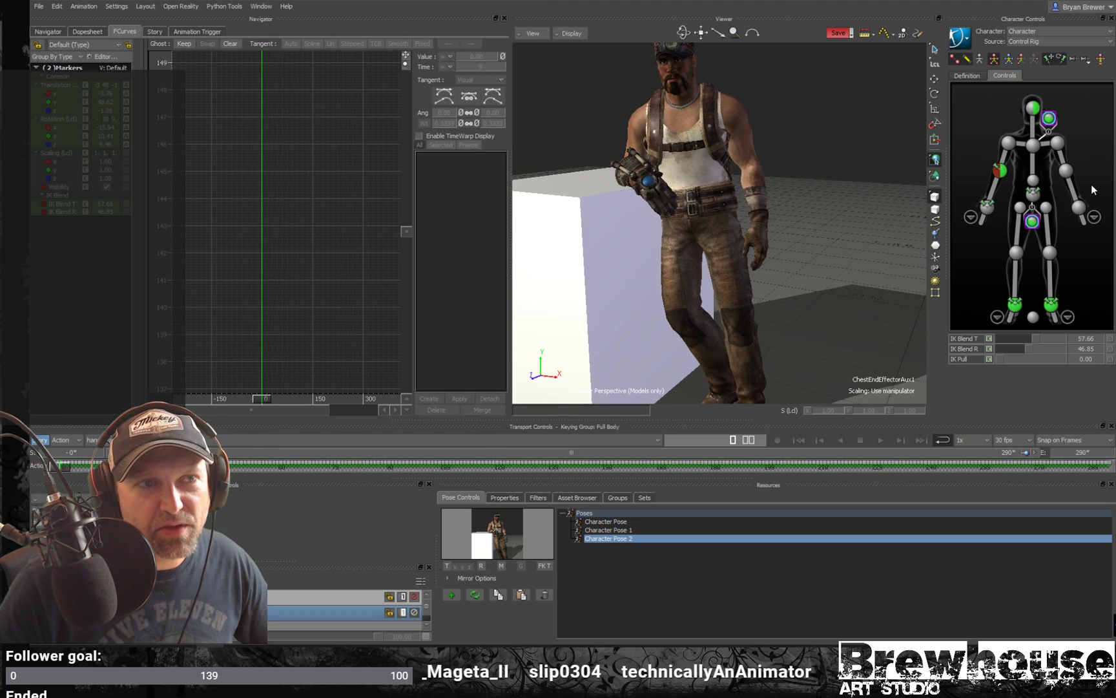
pyautogui.rightClick(1056, 146)
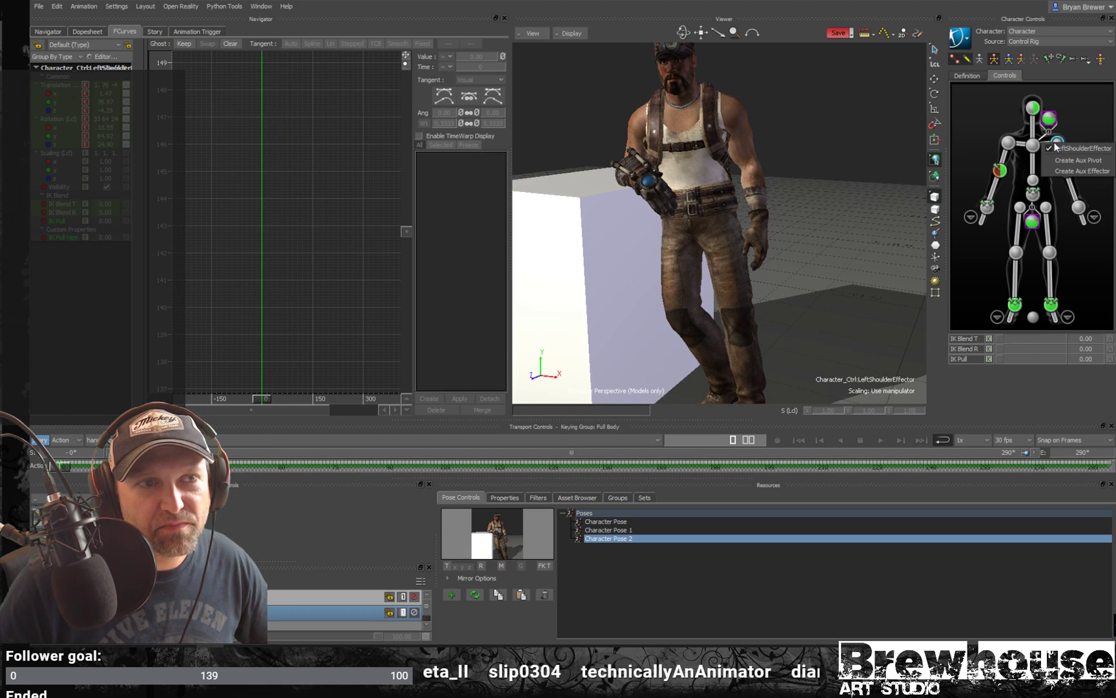
pyautogui.click(1092, 183)
pyautogui.click(1076, 170)
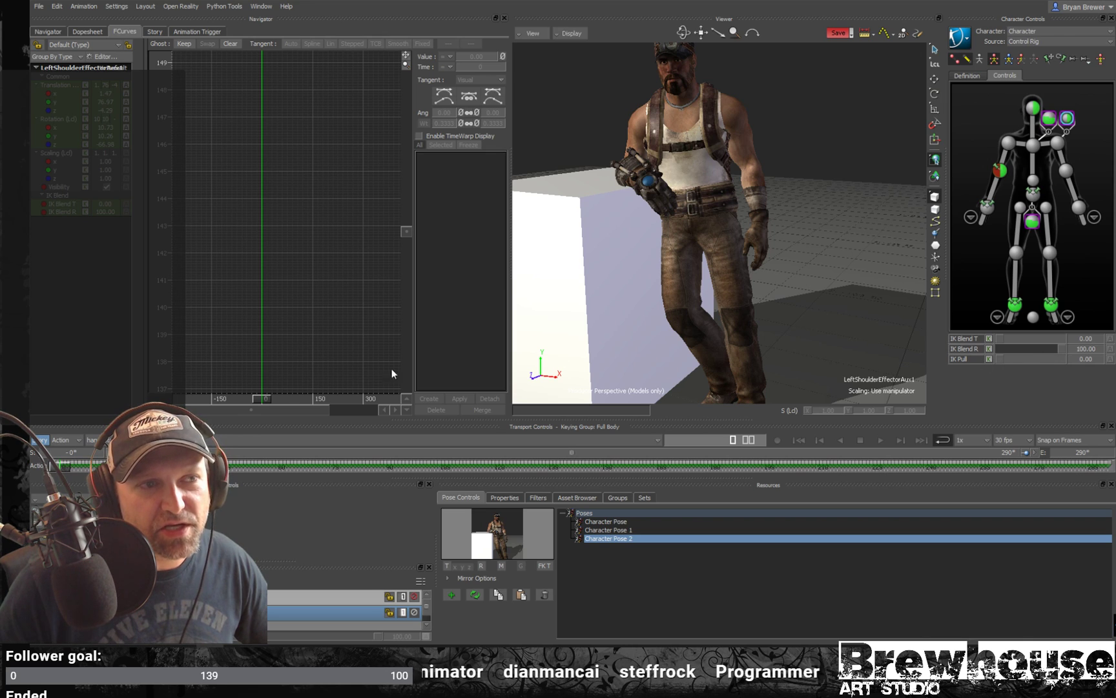
# - Set IK Blend R to 78.38 on the left shoulder auxiliary effector while reviewing the shoulder motion during playback
pyautogui.hotkey('ctrl', 'space')
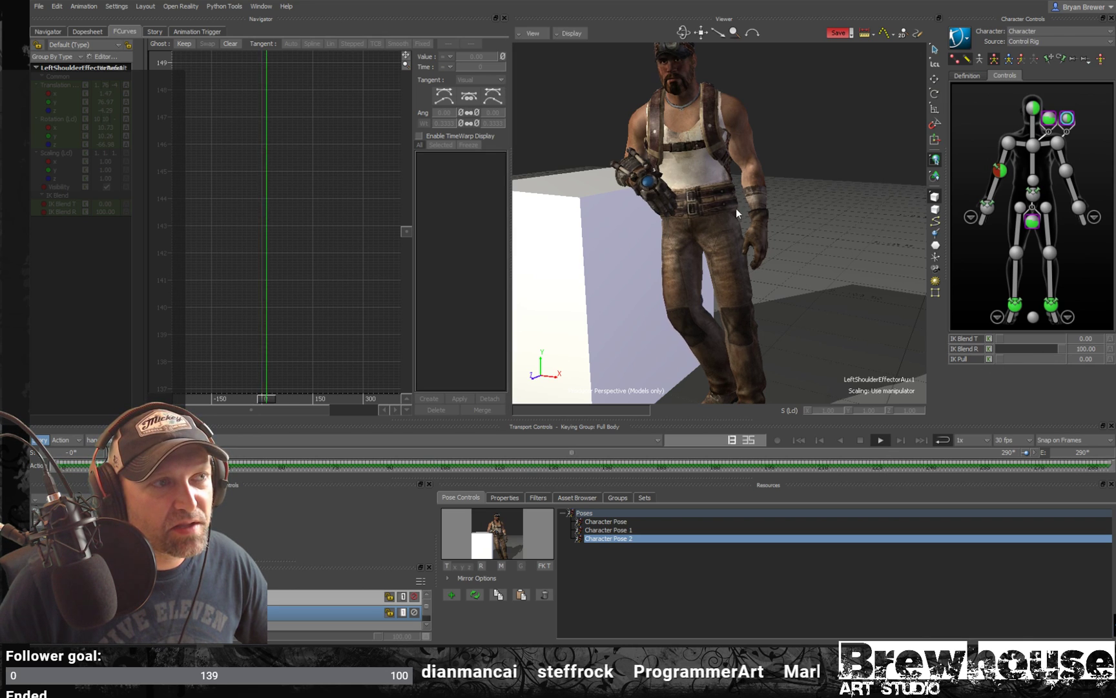
pyautogui.keyDown('ctrl'); pyautogui.keyDown('shift'); pyautogui.moveTo(735, 208); pyautogui.dragTo(656, 217); pyautogui.keyUp('shift'); pyautogui.keyUp('ctrl')
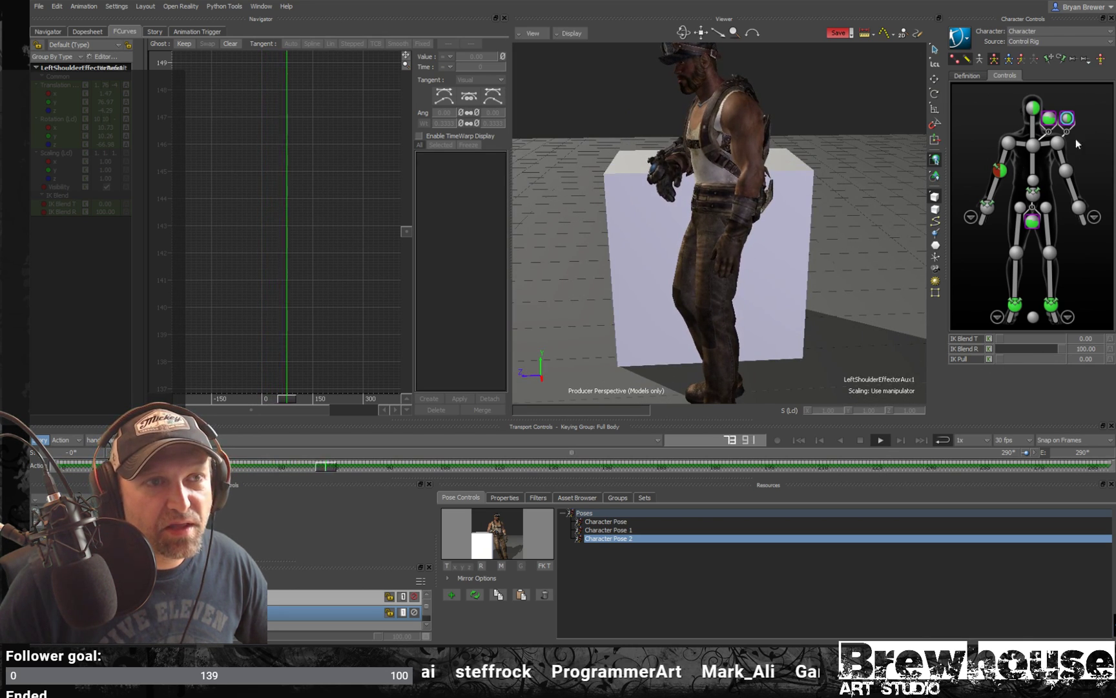
pyautogui.moveTo(1059, 350)
pyautogui.mouseDown()
pyautogui.moveTo(953, 356)
pyautogui.moveTo(1049, 358)
pyautogui.mouseUp()
pyautogui.keyDown('ctrl'); pyautogui.keyDown('shift'); pyautogui.moveTo(746, 283); pyautogui.dragTo(888, 272); pyautogui.keyUp('shift'); pyautogui.keyUp('ctrl')
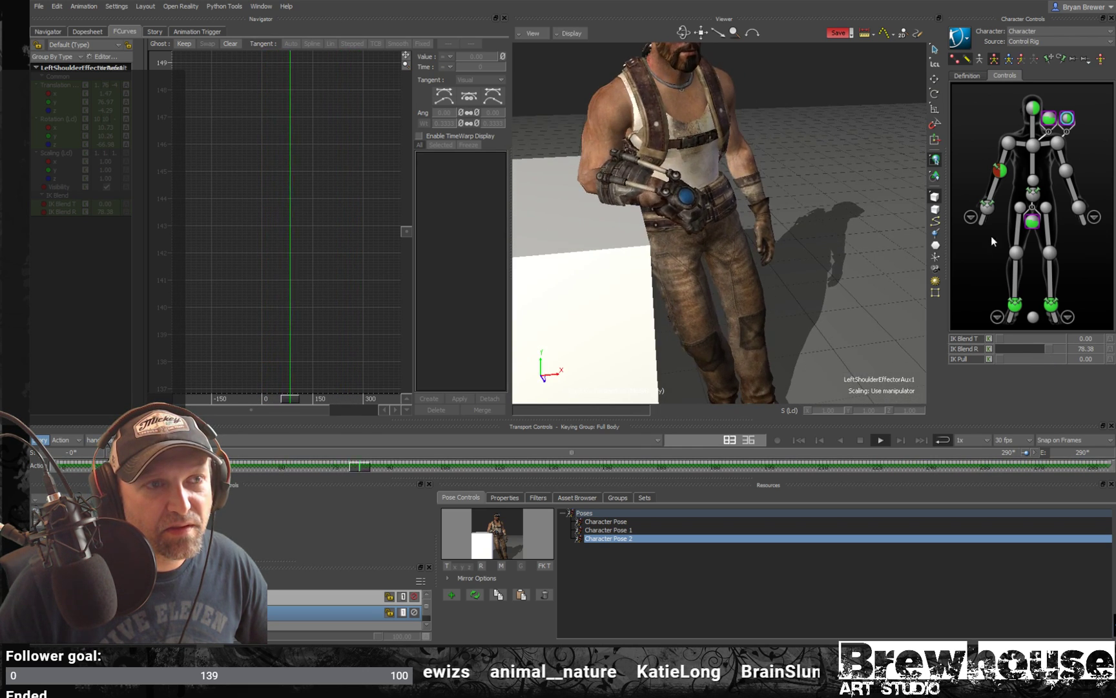
# - Stop playback, return to frame 0 and create an auxiliary effector for the right wrist effector
pyautogui.click(881, 440)
pyautogui.moveTo(59, 467); pyautogui.dragTo(40, 469)
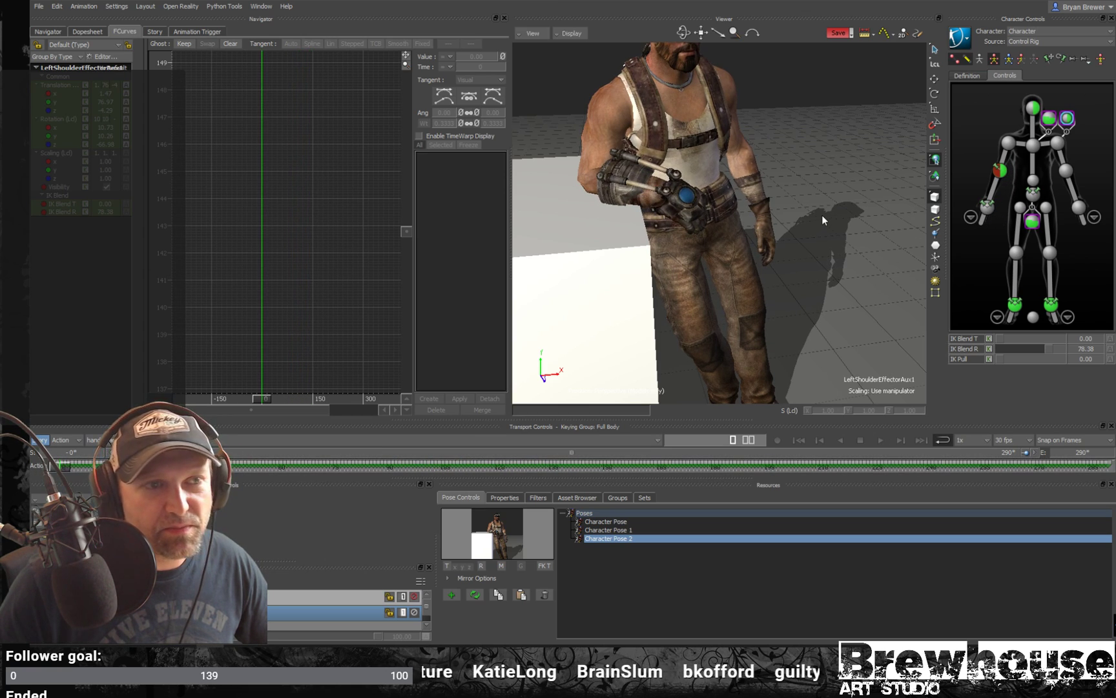
pyautogui.click(989, 208)
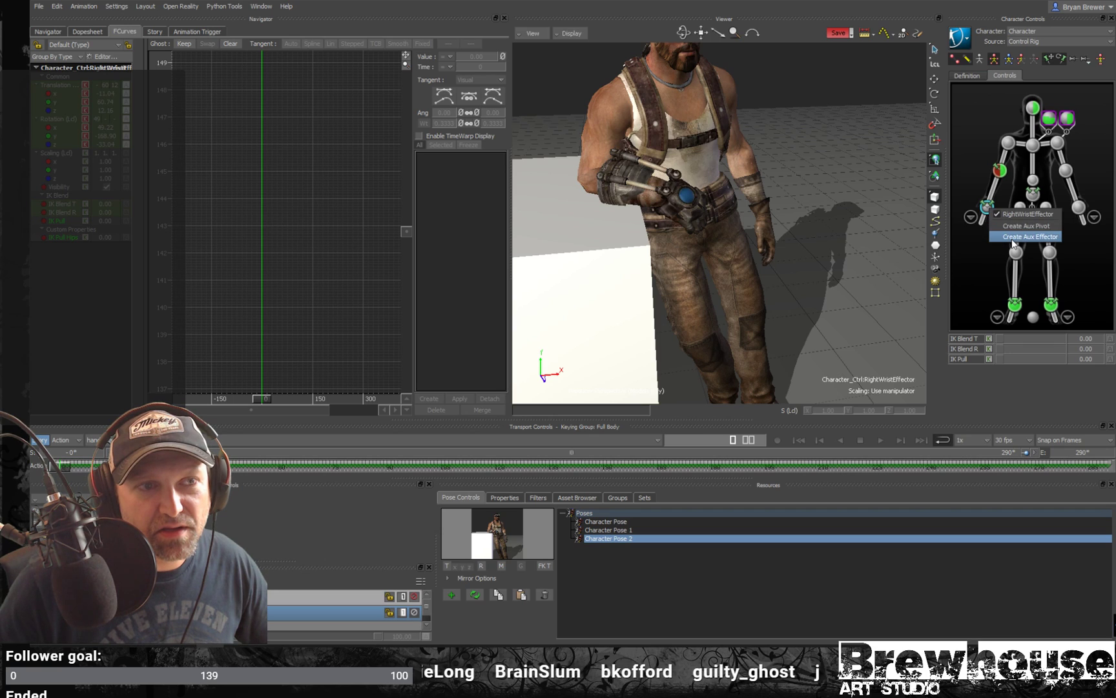
pyautogui.click(1013, 237)
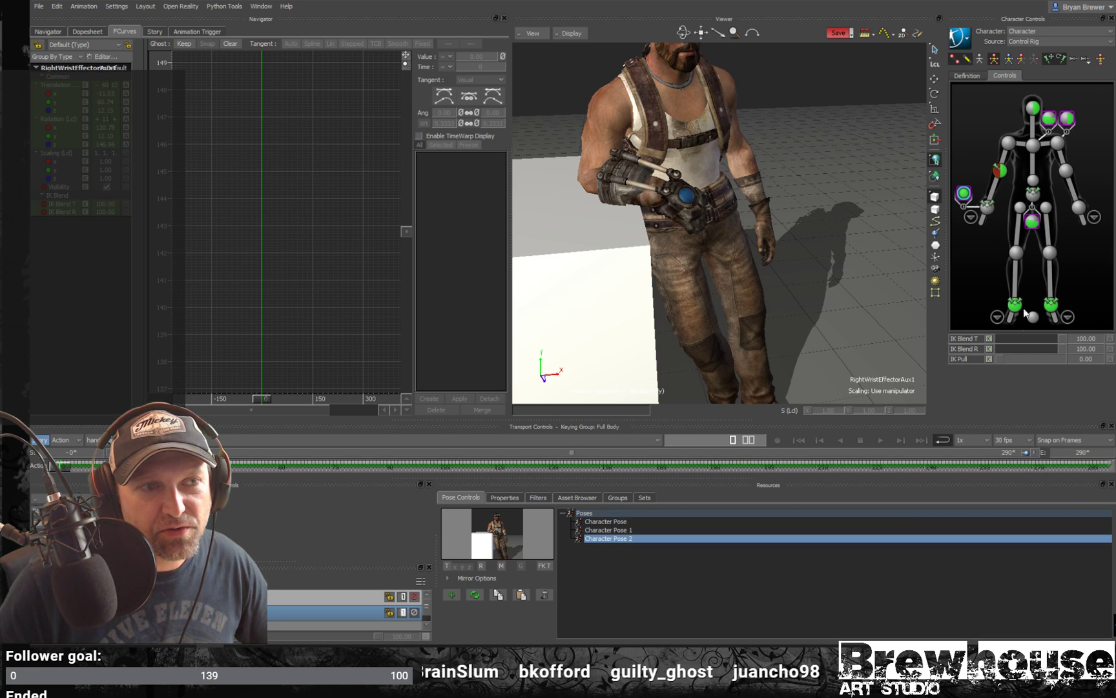
# - Set IK Blend T to 75.68 and IK Blend R to 0 on the right wrist auxiliary effector during playback
pyautogui.moveTo(1054, 339); pyautogui.dragTo(973, 353)
pyautogui.press('space')
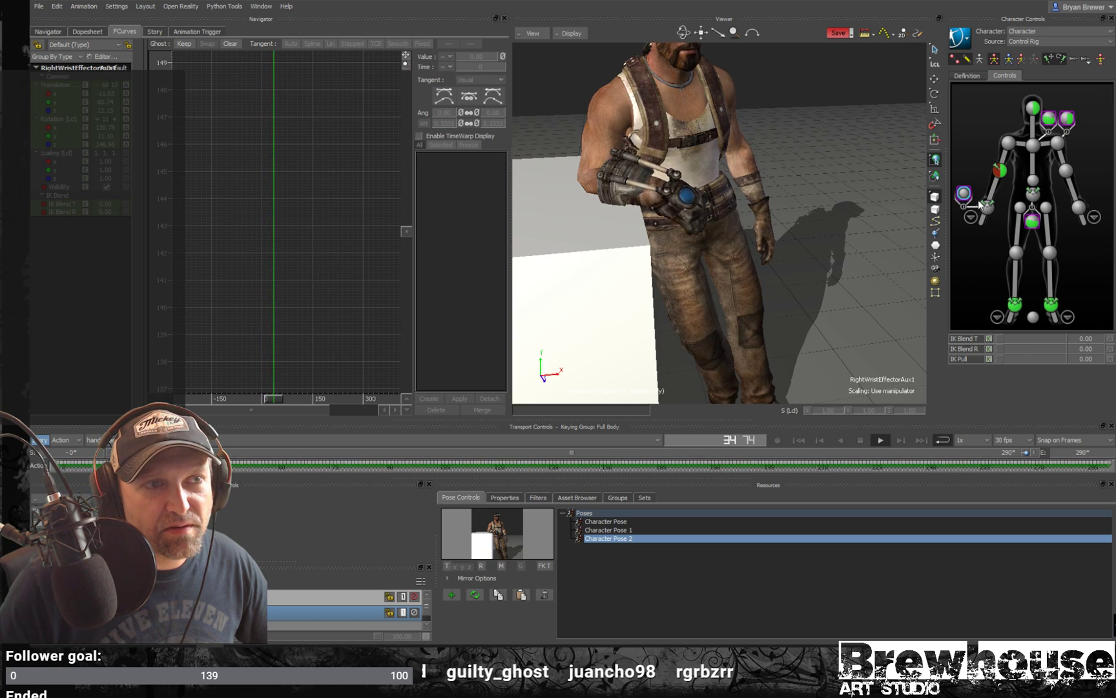
pyautogui.moveTo(1002, 339); pyautogui.dragTo(1047, 344)
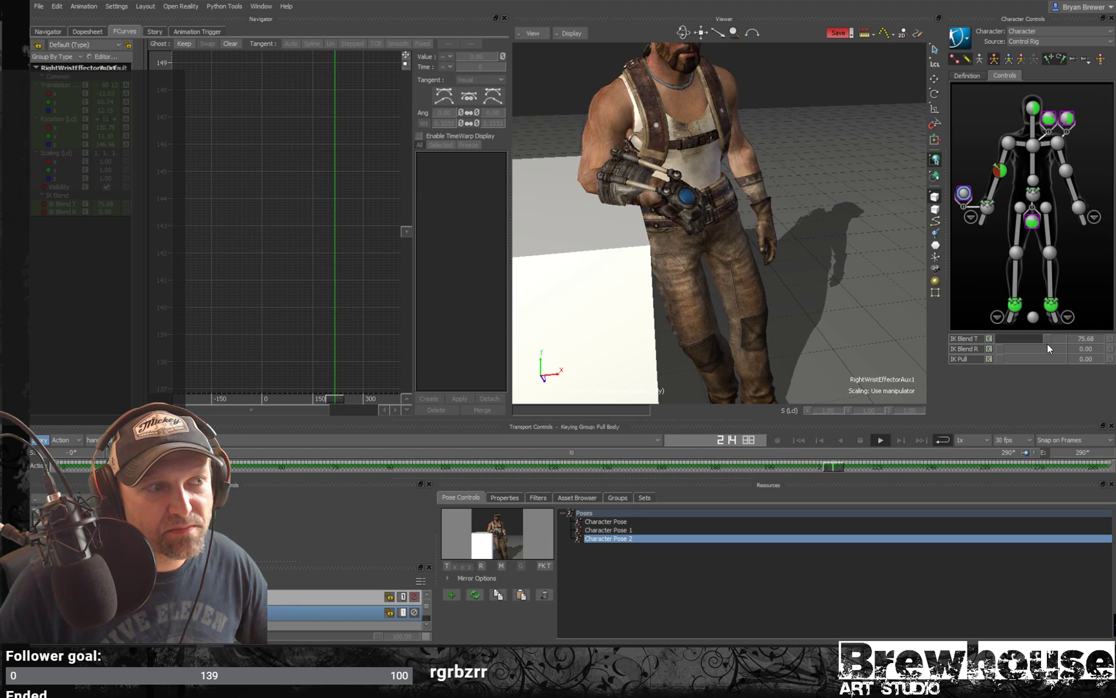
pyautogui.keyDown('ctrl'); pyautogui.keyDown('shift'); pyautogui.moveTo(761, 224); pyautogui.dragTo(697, 217); pyautogui.keyUp('shift'); pyautogui.keyUp('ctrl')
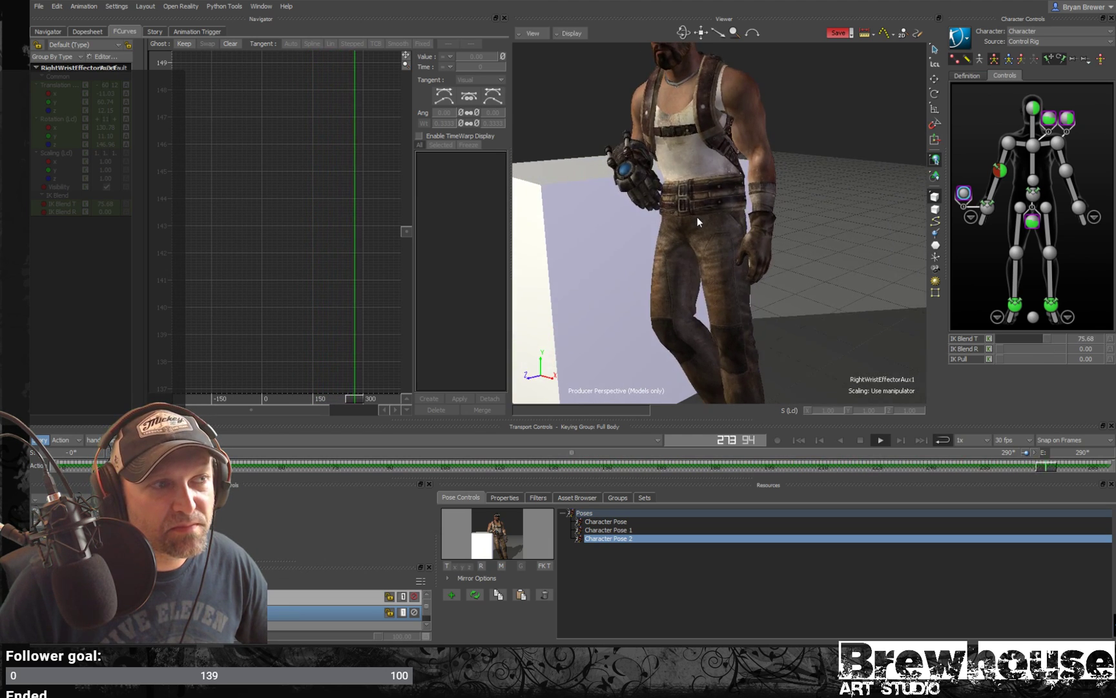
# - Set the hips auxiliary effector's IK Blend T to 80.18, and IK Blend R to 70.27 on both the hips and chest auxiliary effectors
pyautogui.click(1032, 221)
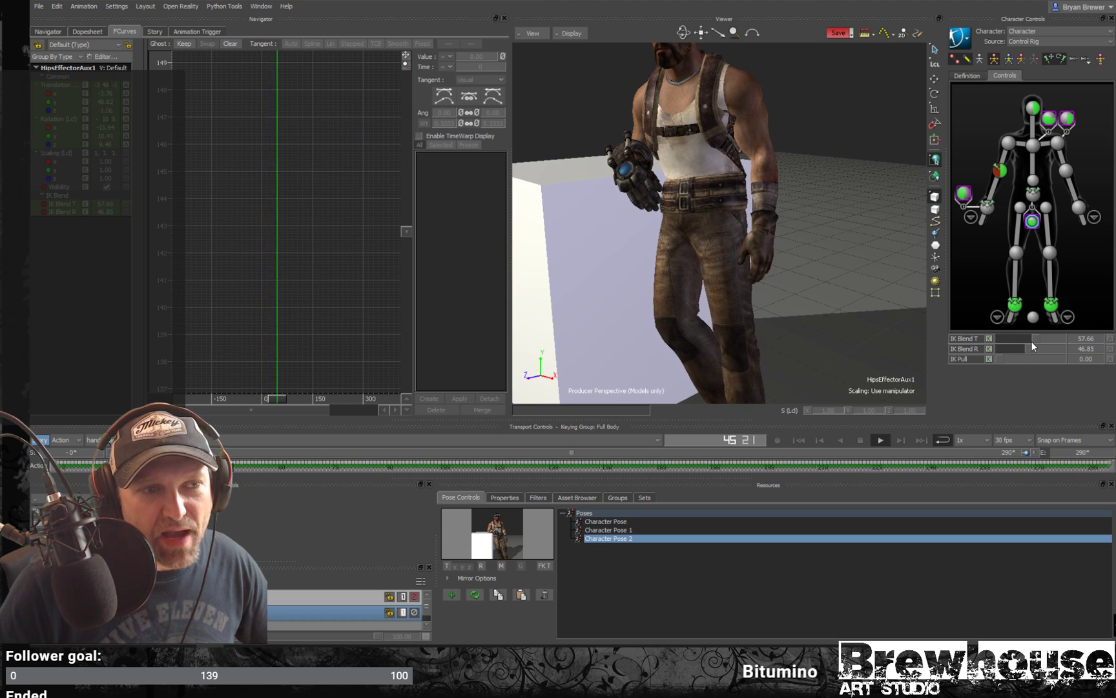
pyautogui.moveTo(1033, 339); pyautogui.dragTo(1044, 347)
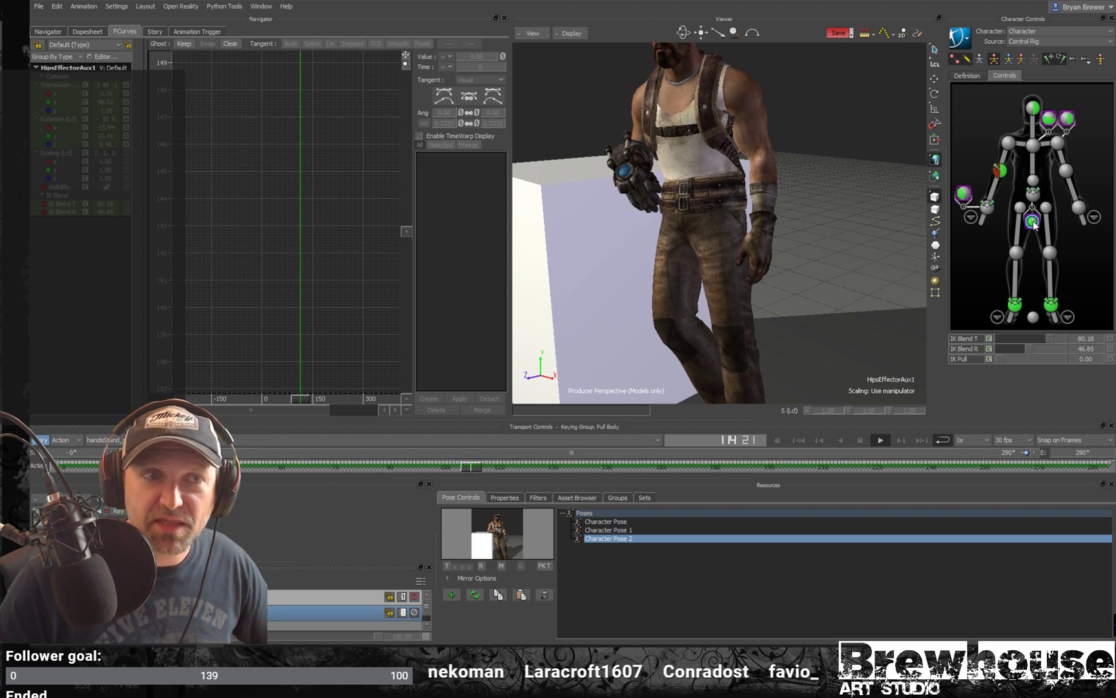
pyautogui.click(1055, 131)
pyautogui.click(1048, 119)
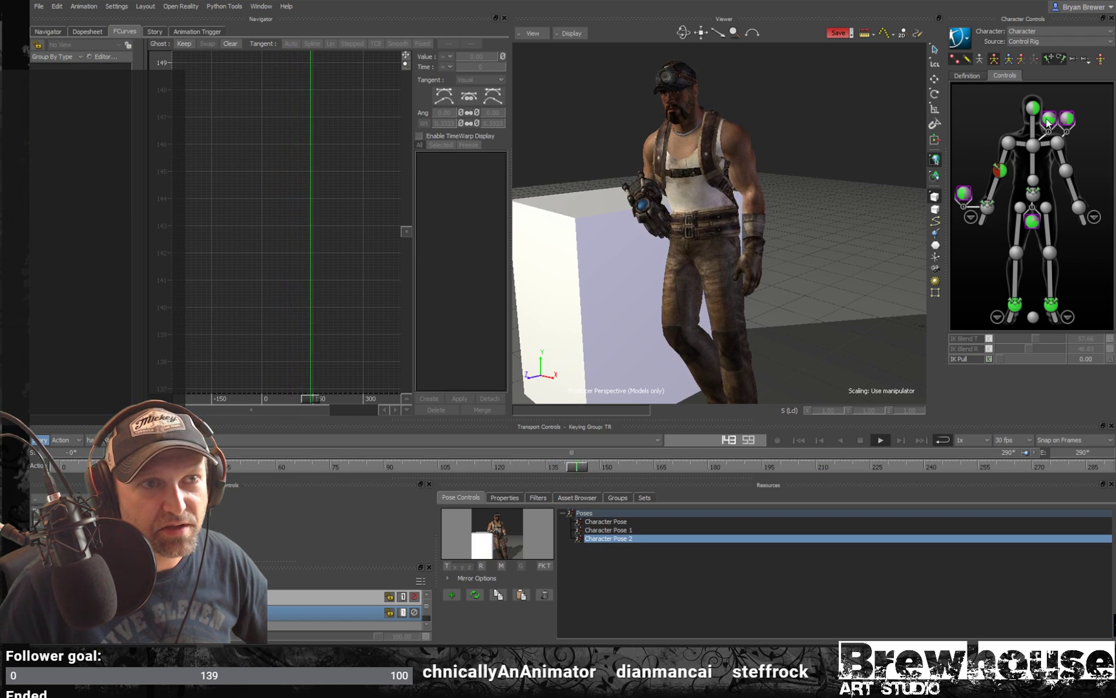
pyautogui.click(1031, 223)
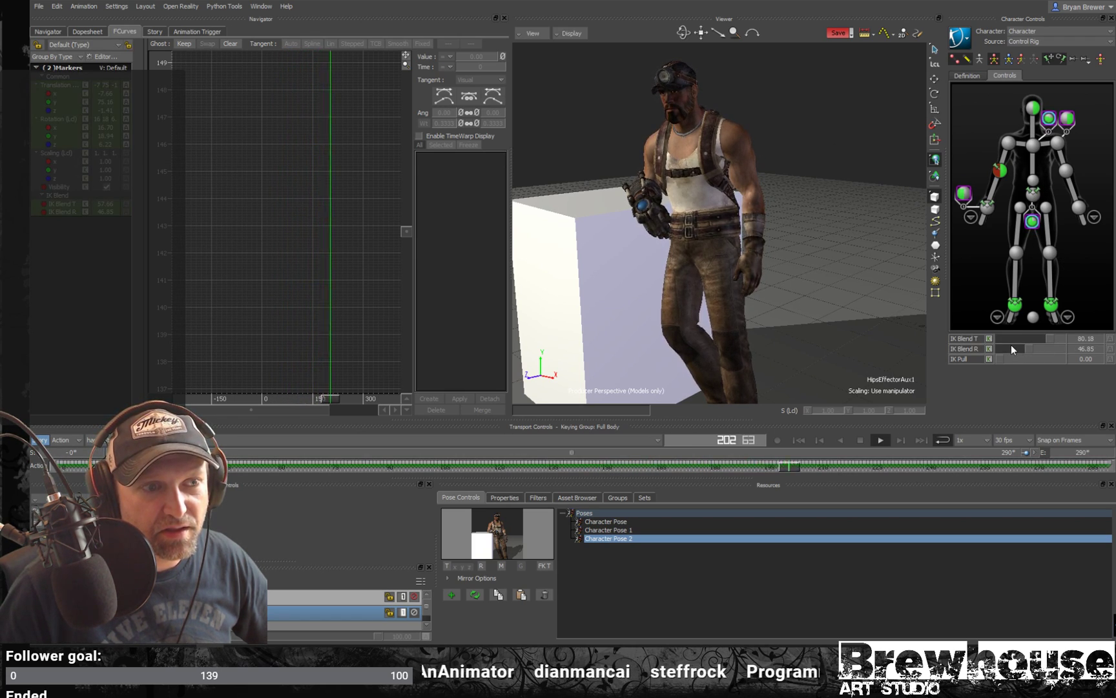
pyautogui.moveTo(1028, 348)
pyautogui.mouseDown()
pyautogui.moveTo(1006, 349)
pyautogui.moveTo(1044, 346)
pyautogui.mouseUp()
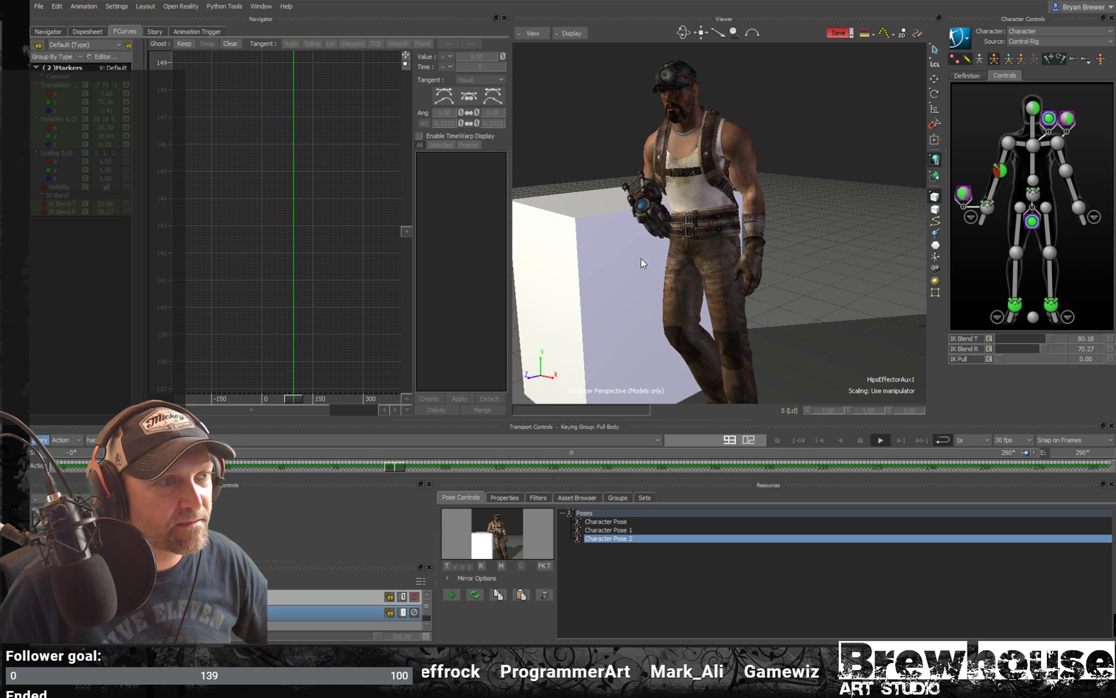
# - Review the looping lean from several angles, examining how the right arm rests on the box
pyautogui.keyDown('alt'); pyautogui.moveTo(641, 260); pyautogui.dragTo(723, 242); pyautogui.keyUp('alt')
pyautogui.keyDown('alt'); pyautogui.moveTo(812, 255); pyautogui.dragTo(744, 266); pyautogui.keyUp('alt')
pyautogui.keyDown('alt'); pyautogui.moveTo(744, 266); pyautogui.dragTo(762, 266, button='right'); pyautogui.keyUp('alt')
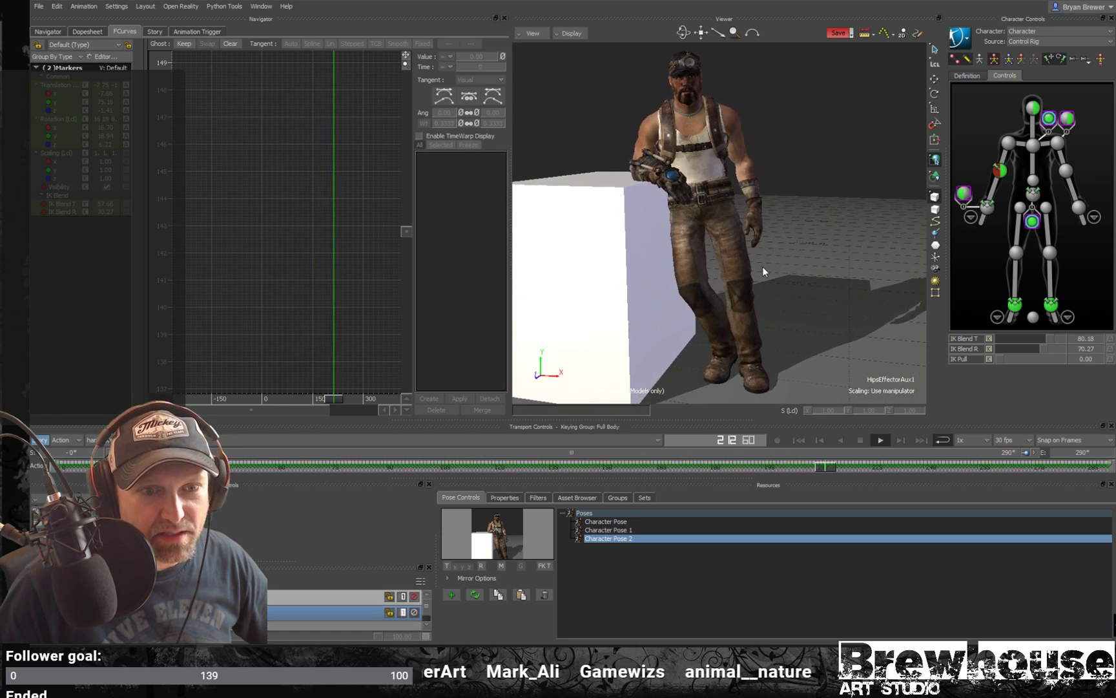
pyautogui.moveTo(721, 288); pyautogui.dragTo(738, 269)
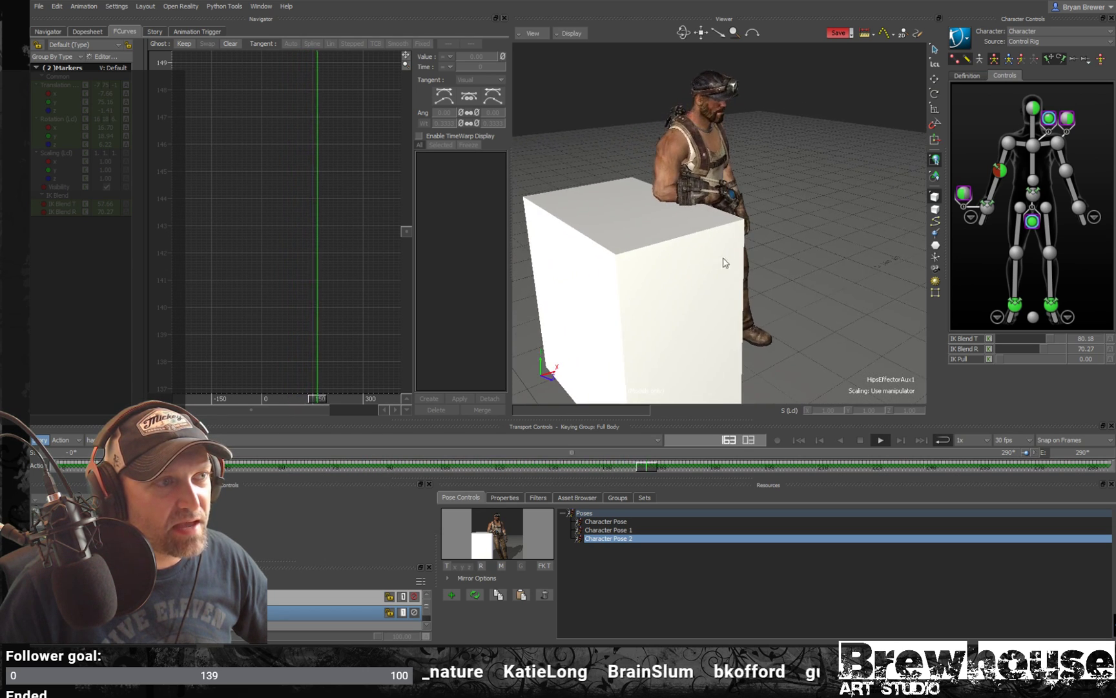
pyautogui.keyDown('alt'); pyautogui.moveTo(738, 270); pyautogui.dragTo(777, 264, button='right'); pyautogui.keyUp('alt')
pyautogui.keyDown('alt'); pyautogui.moveTo(596, 159); pyautogui.dragTo(759, 238, button='middle'); pyautogui.keyUp('alt')
pyautogui.keyDown('alt'); pyautogui.moveTo(759, 238); pyautogui.dragTo(664, 234, button='right'); pyautogui.keyUp('alt')
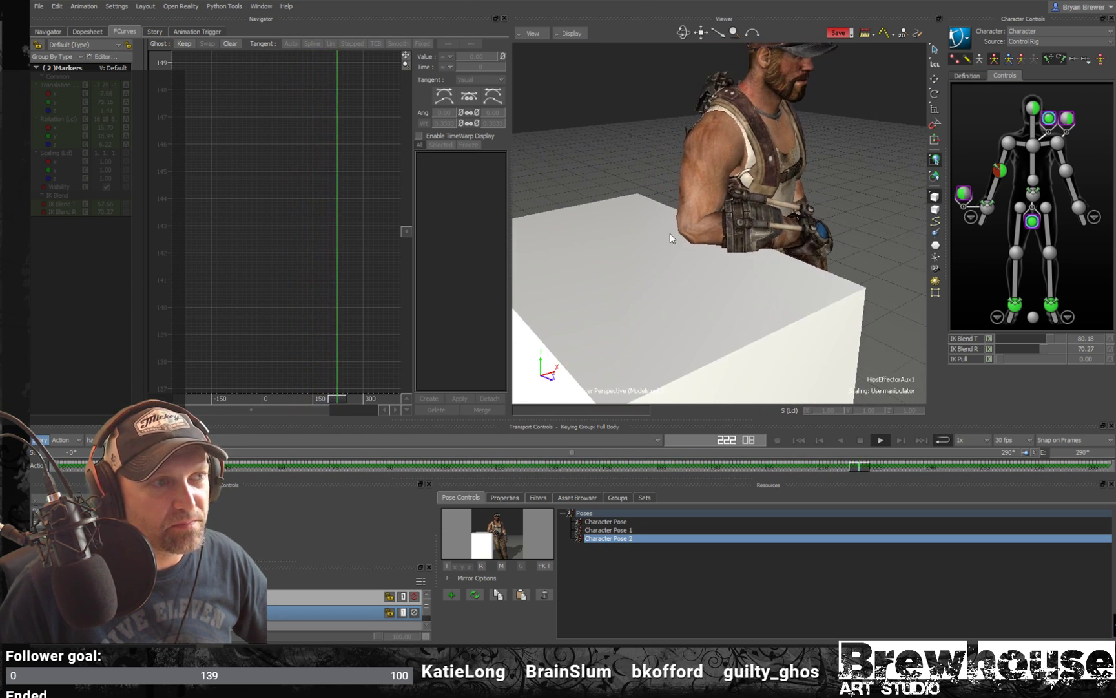
pyautogui.keyDown('alt'); pyautogui.moveTo(808, 223); pyautogui.dragTo(746, 204, button='right'); pyautogui.keyUp('alt')
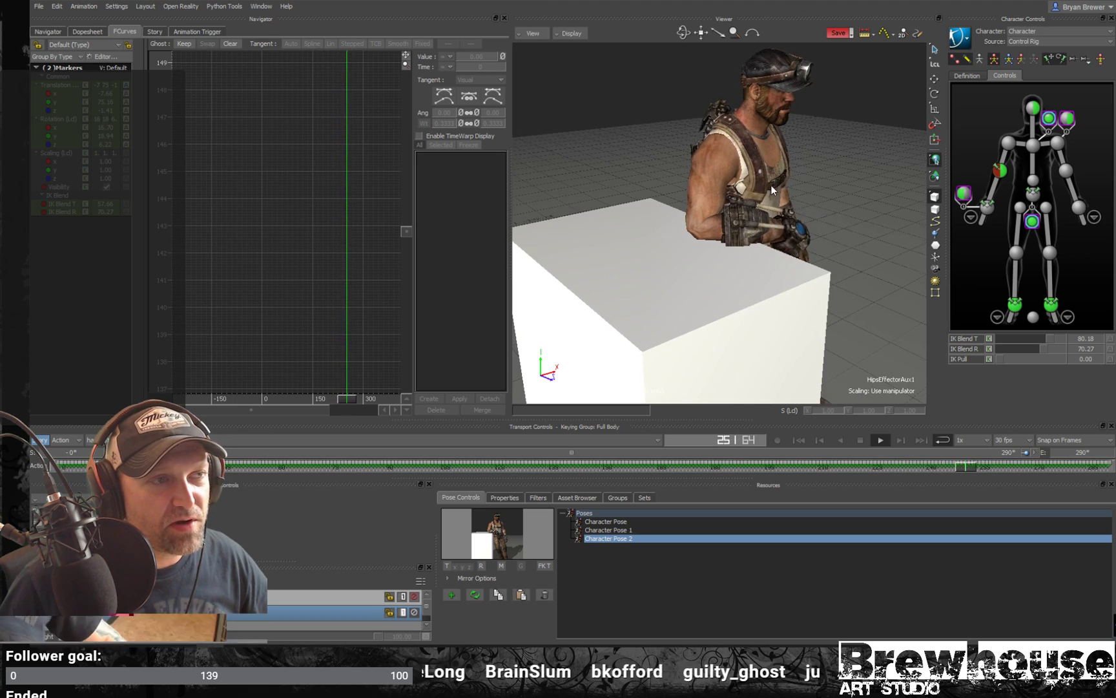
pyautogui.moveTo(773, 189); pyautogui.dragTo(850, 203)
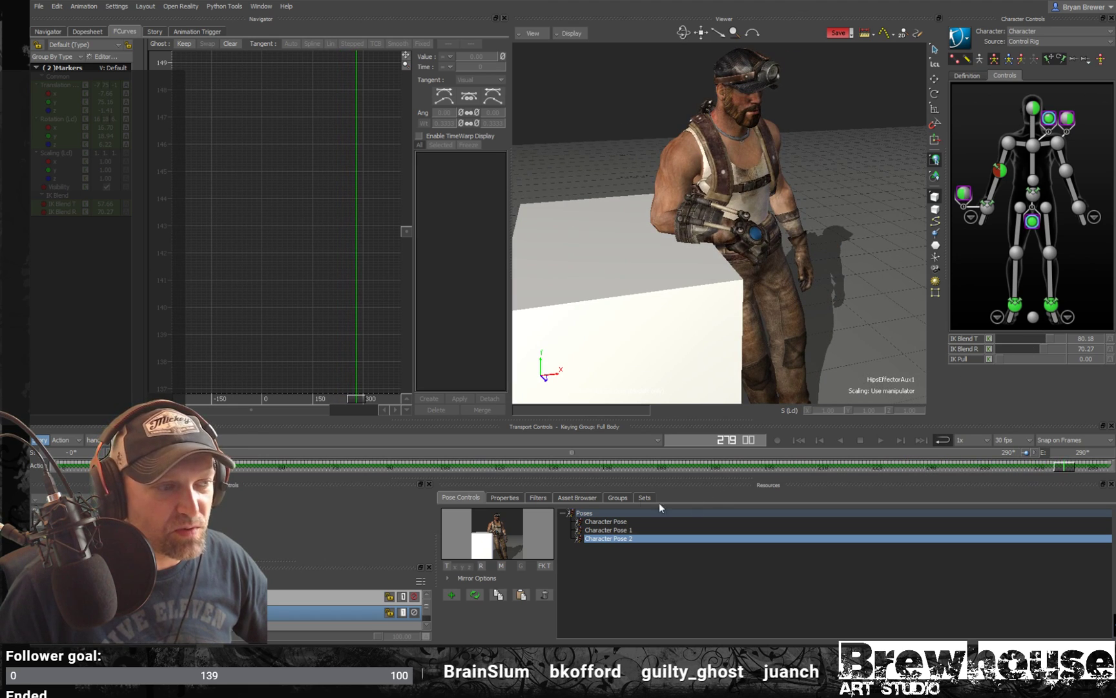
# - Bake the animation to the skeleton and plot it back onto the control rig
pyautogui.click(966, 46)
pyautogui.moveTo(982, 98)
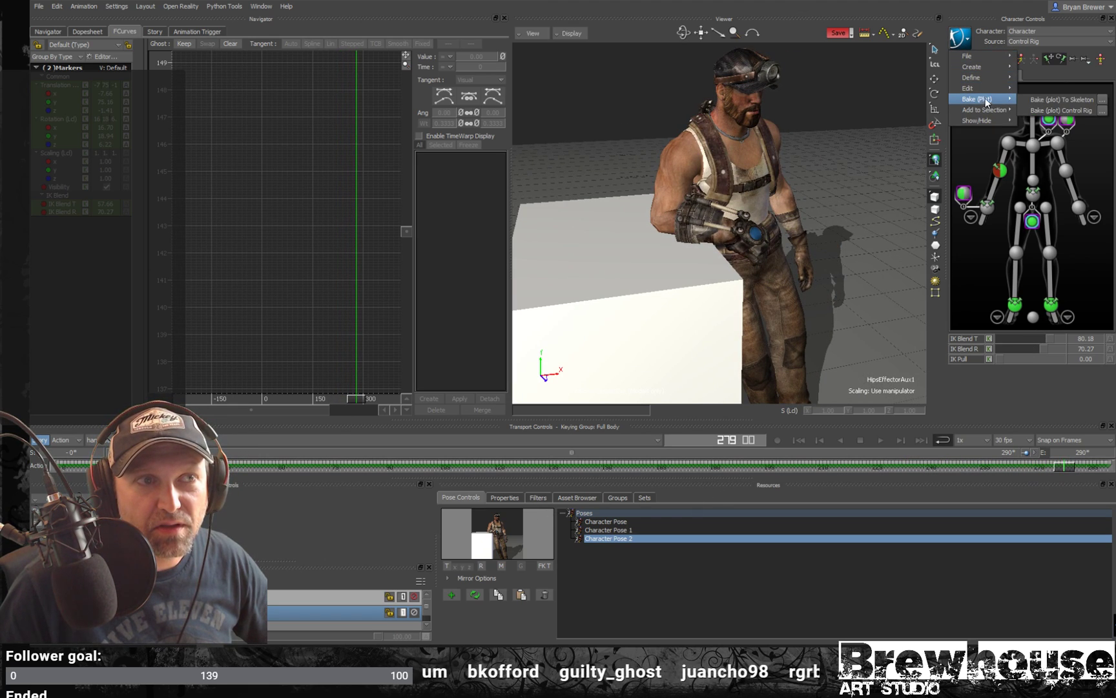
pyautogui.click(1063, 110)
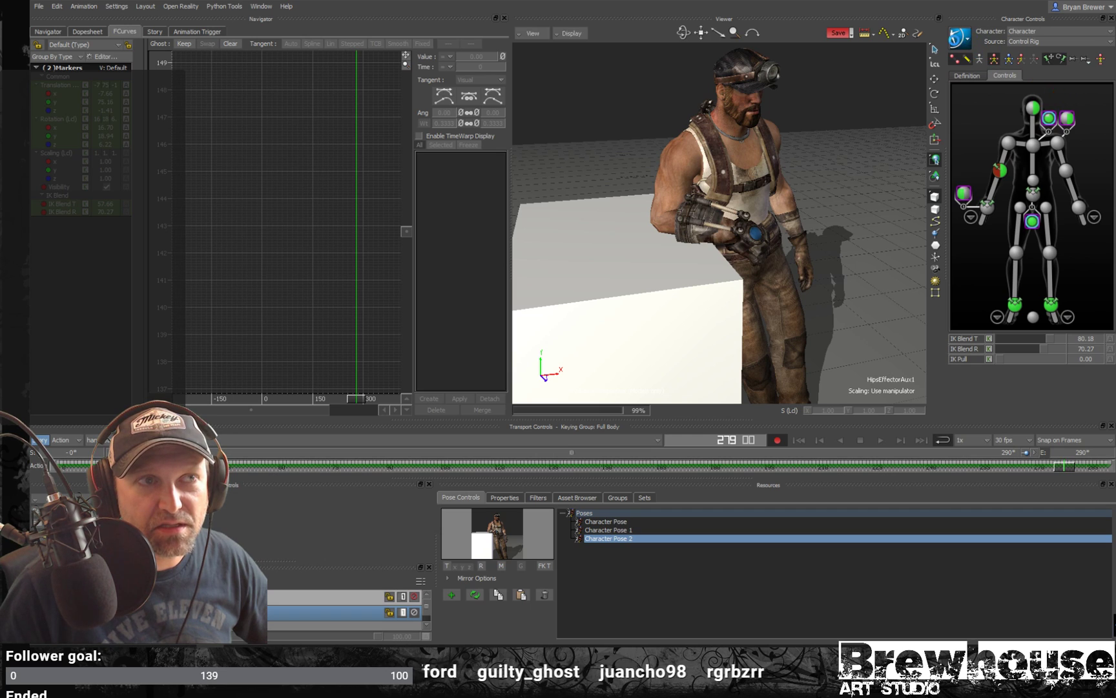
pyautogui.click(963, 40)
pyautogui.moveTo(983, 99)
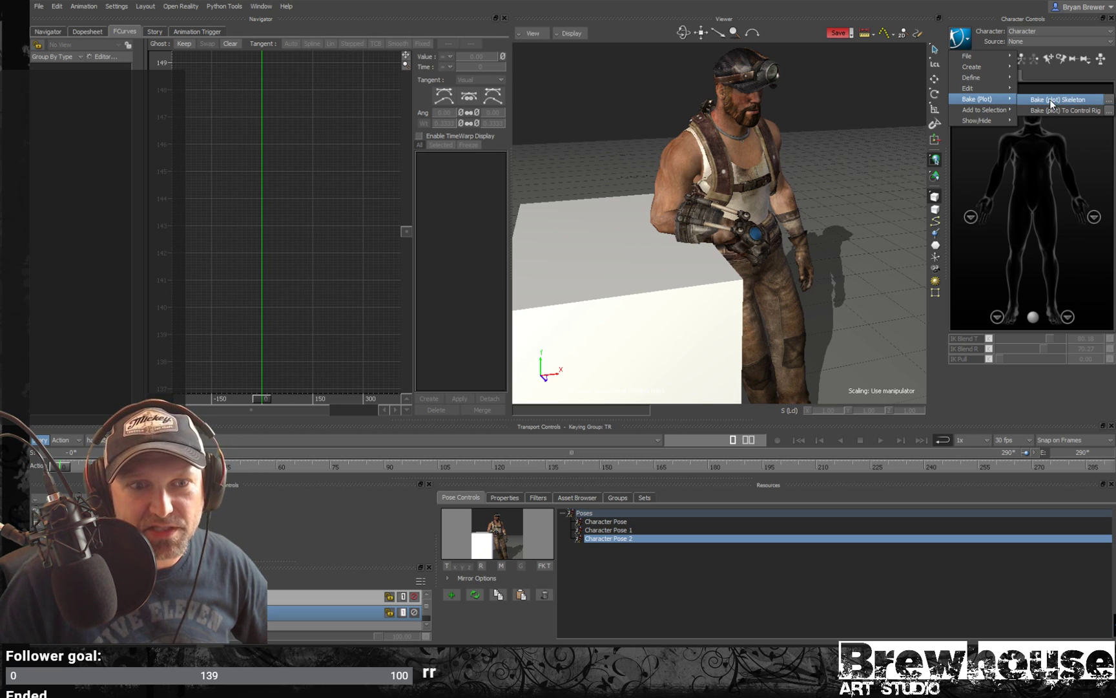
pyautogui.click(1056, 111)
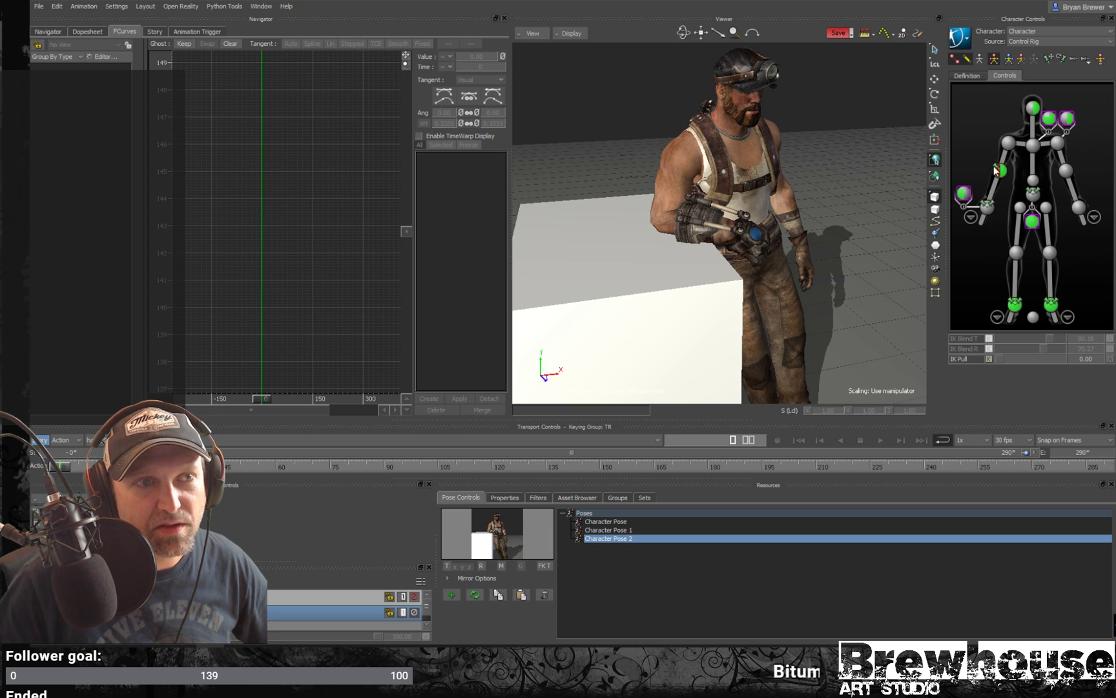
# - Delete the auxiliary effectors of the hips, chest, left shoulder and right wrist, and inspect the right elbow effector's curves
pyautogui.click(964, 194)
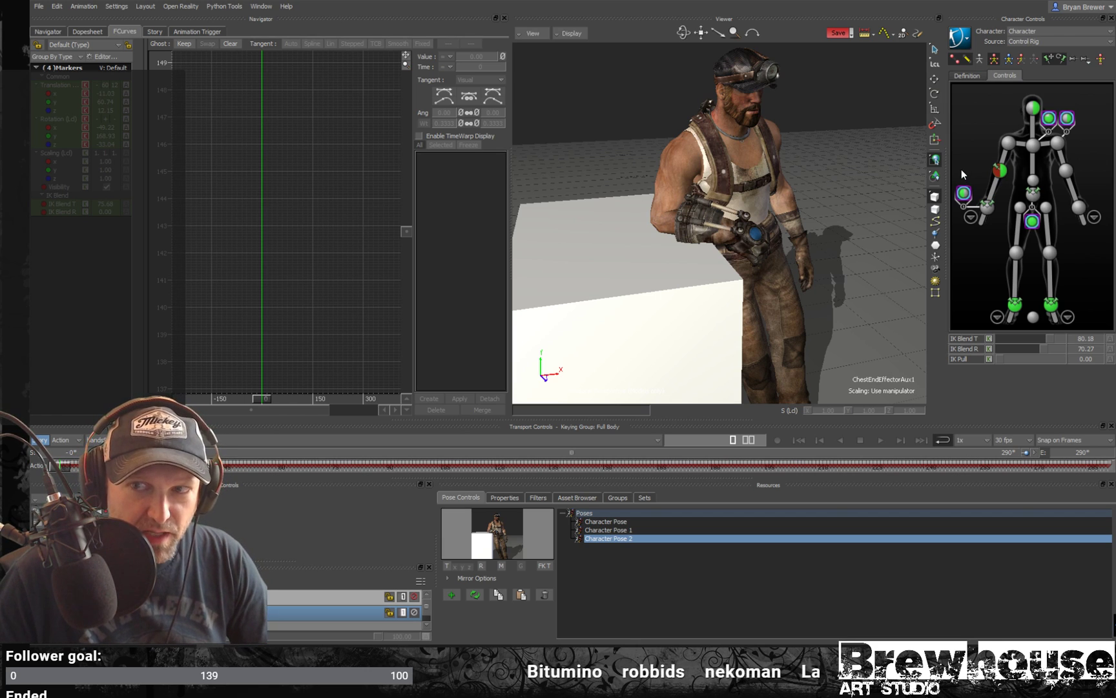
pyautogui.click(807, 332)
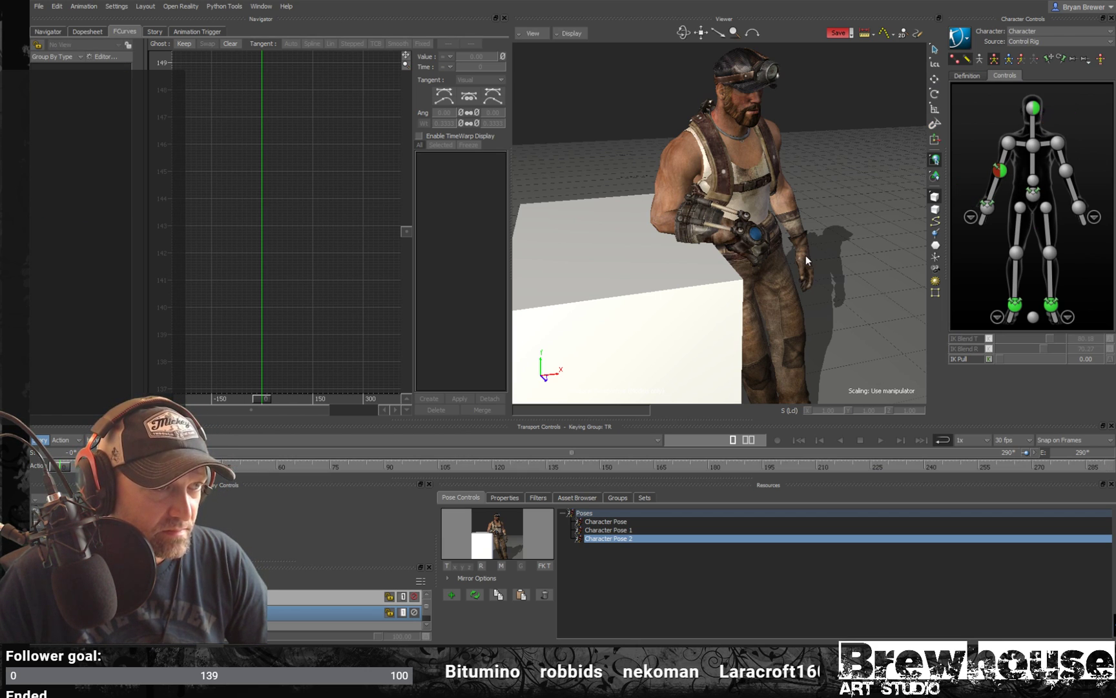
pyautogui.click(1000, 170)
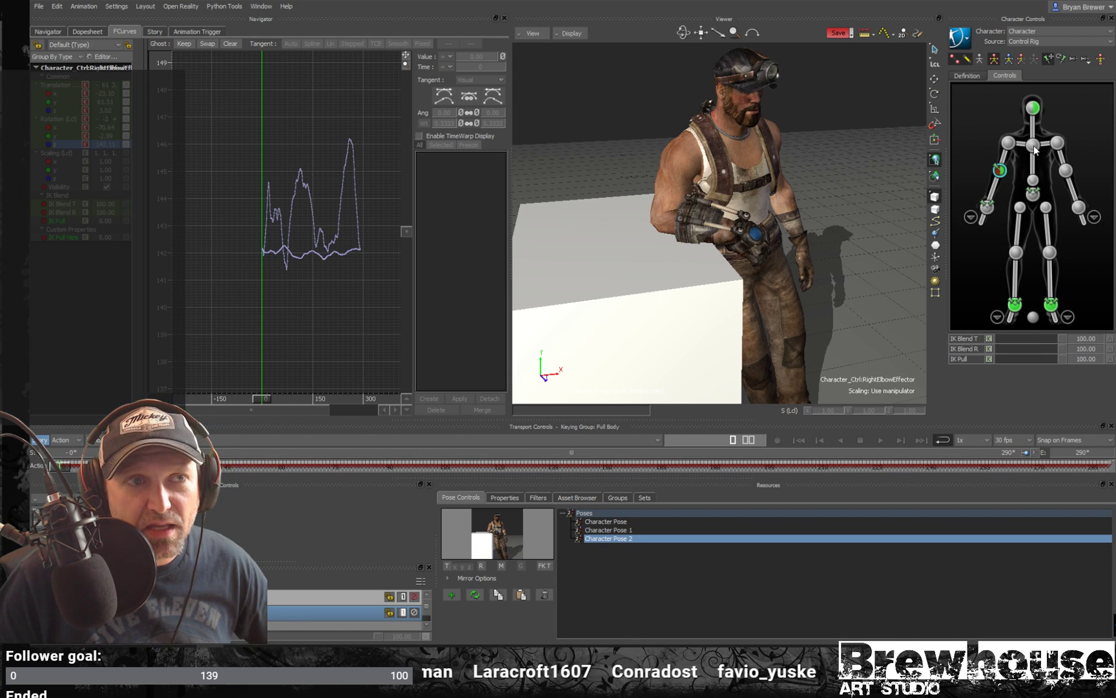
pyautogui.moveTo(788, 219)
pyautogui.keyDown('ctrl'); pyautogui.keyDown('shift'); pyautogui.mouseDown()
pyautogui.moveTo(801, 223)
pyautogui.moveTo(788, 201)
pyautogui.mouseUp(); pyautogui.keyUp('shift'); pyautogui.keyUp('ctrl')
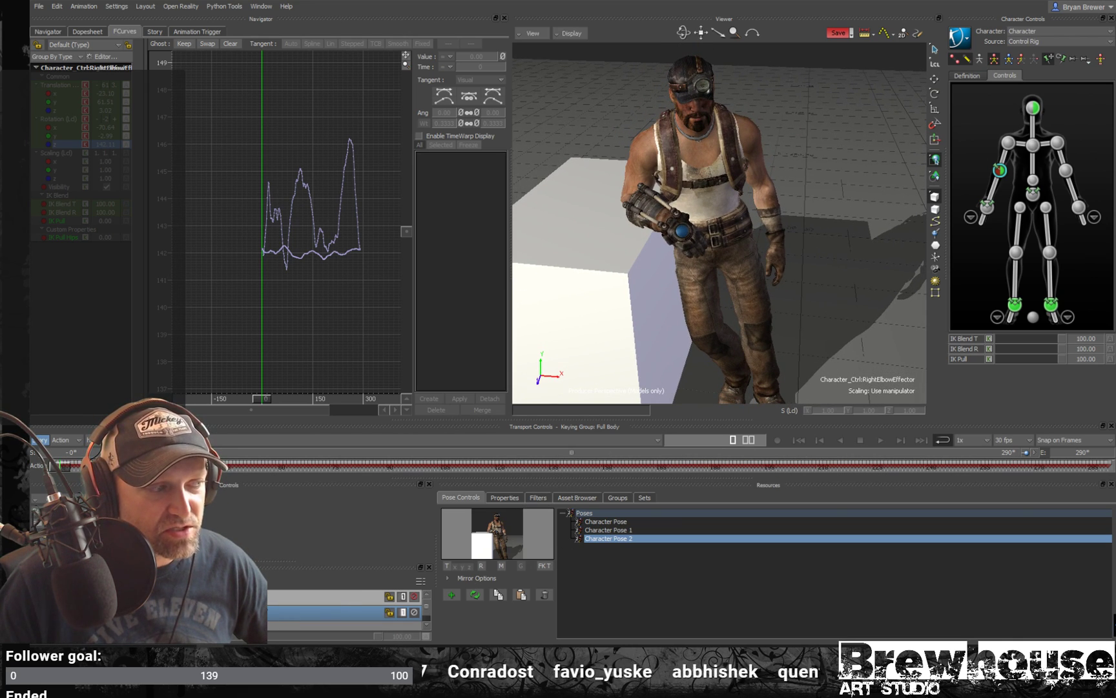
# - Try rotating the chest end effector on the animation layer above the base animation, and undo the rotation
pyautogui.click(275, 597)
pyautogui.click(1034, 146)
pyautogui.keyDown('ctrl'); pyautogui.keyDown('shift'); pyautogui.moveTo(710, 231); pyautogui.dragTo(752, 206); pyautogui.keyUp('shift'); pyautogui.keyUp('ctrl')
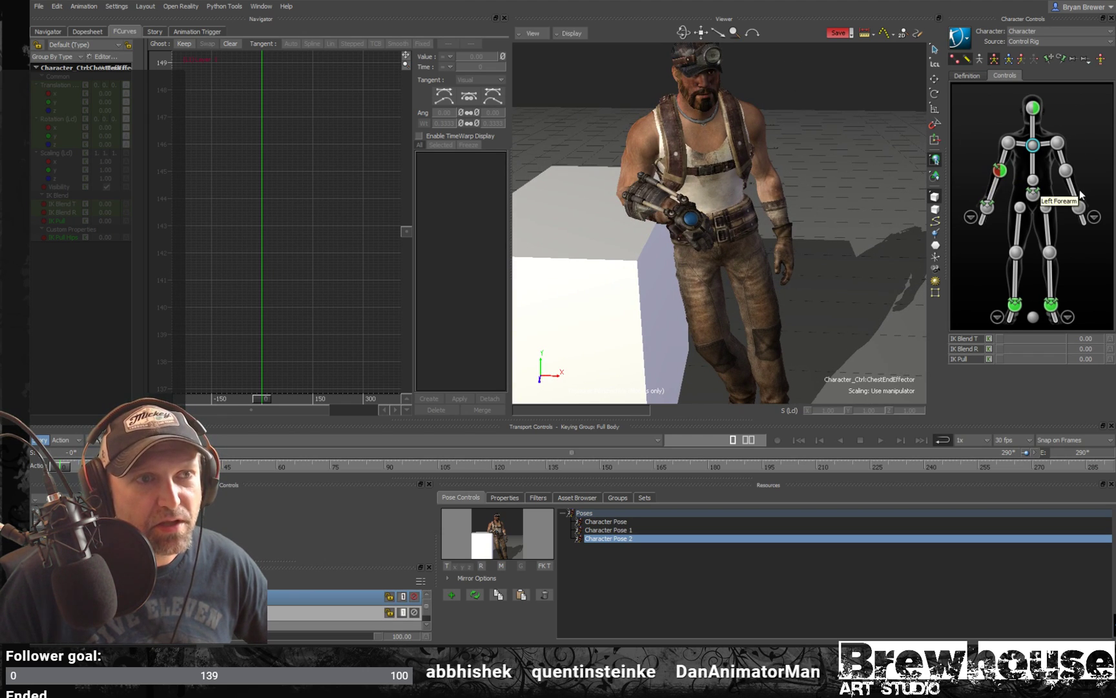
pyautogui.press('r')
pyautogui.moveTo(727, 137)
pyautogui.mouseDown()
pyautogui.moveTo(743, 125)
pyautogui.moveTo(730, 126)
pyautogui.mouseUp()
pyautogui.hotkey('ctrl', 'z')
pyautogui.keyDown('ctrl'); pyautogui.keyDown('shift'); pyautogui.moveTo(742, 194); pyautogui.dragTo(646, 144); pyautogui.keyUp('shift'); pyautogui.keyUp('ctrl')
pyautogui.keyDown('ctrl'); pyautogui.keyDown('shift'); pyautogui.moveTo(646, 148); pyautogui.dragTo(777, 141); pyautogui.keyUp('shift'); pyautogui.keyUp('ctrl')
pyautogui.hotkey('ctrl', 'z')
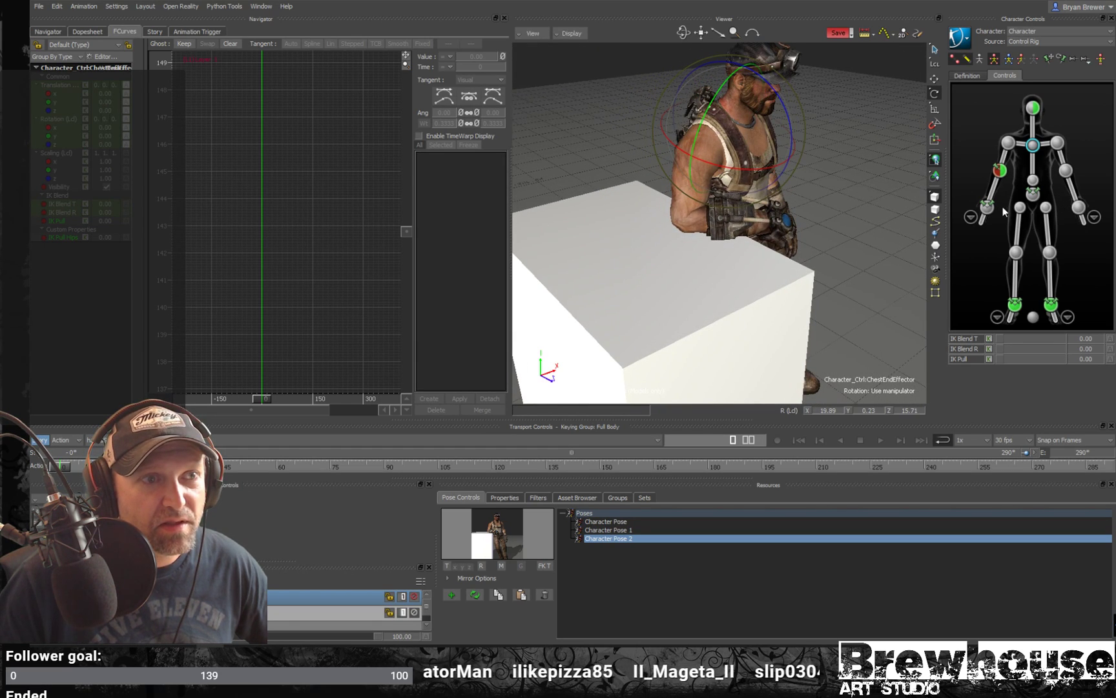
# - Try moving the right wrist effector upward, and undo the move
pyautogui.click(986, 207)
pyautogui.press('t')
pyautogui.moveTo(767, 174); pyautogui.dragTo(780, 134)
pyautogui.hotkey('ctrl', 'z')
pyautogui.hotkey('ctrl', 'z')
pyautogui.hotkey('ctrl', 'z')
# - Hide the manipulator and play back the baked lean, reviewing the whole character against the box
pyautogui.keyDown('ctrl'); pyautogui.moveTo(870, 167); pyautogui.dragTo(887, 200); pyautogui.keyUp('ctrl')
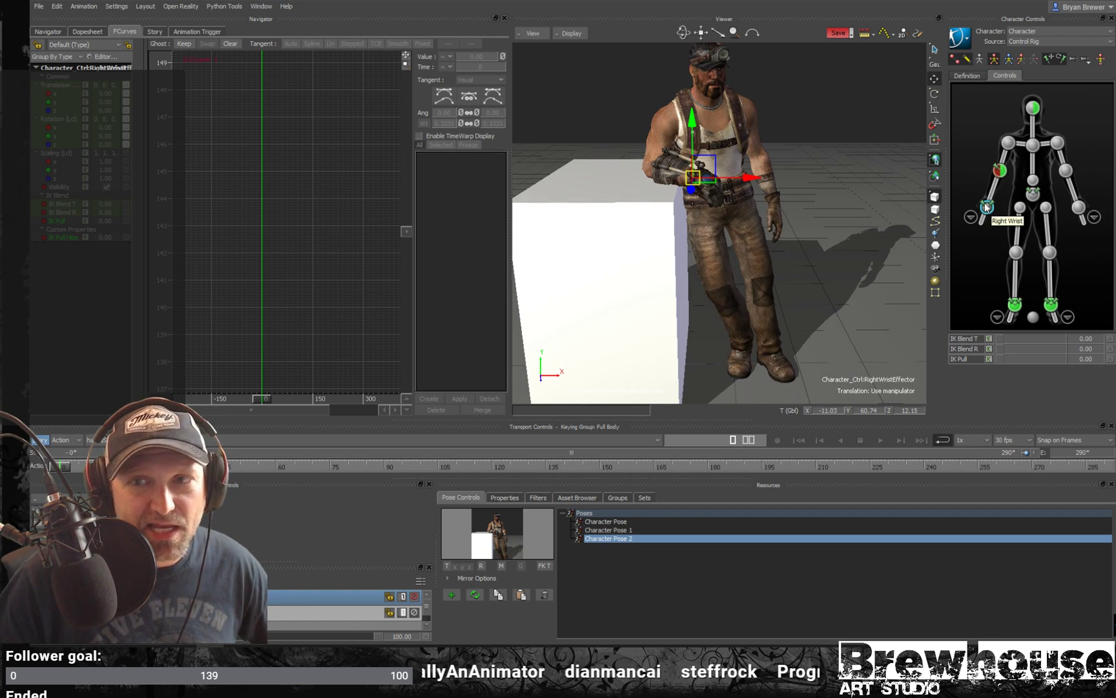
pyautogui.keyDown('ctrl'); pyautogui.keyDown('shift'); pyautogui.moveTo(895, 255); pyautogui.dragTo(784, 185); pyautogui.keyUp('shift'); pyautogui.keyUp('ctrl')
pyautogui.keyDown('ctrl'); pyautogui.moveTo(845, 206); pyautogui.dragTo(793, 207); pyautogui.keyUp('ctrl')
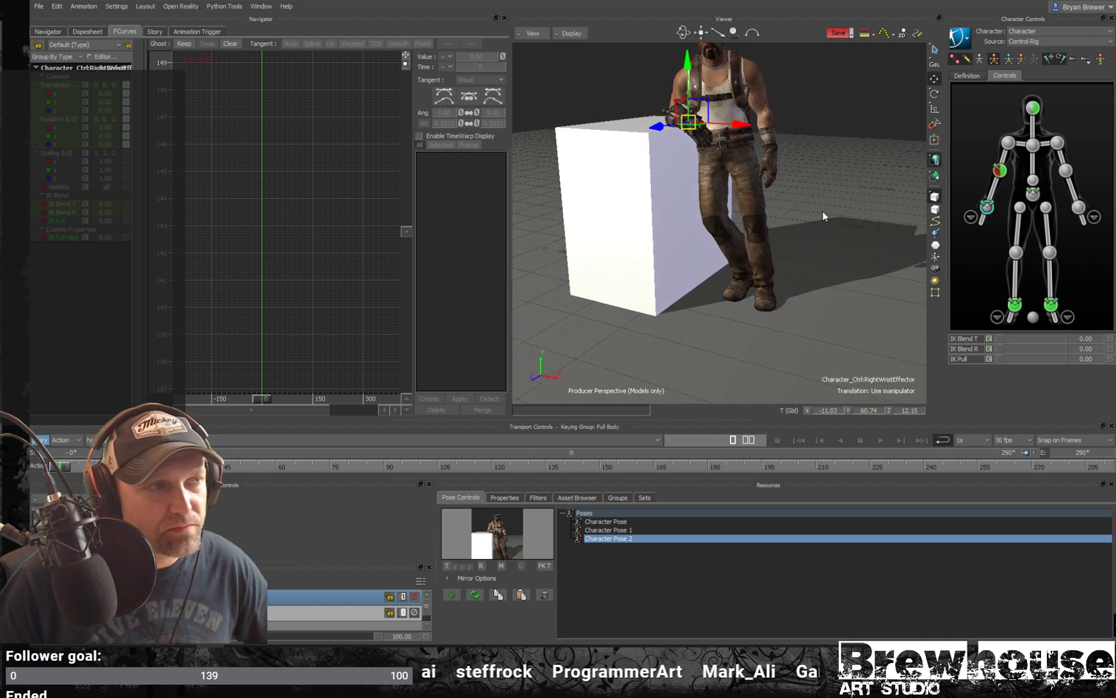
pyautogui.press('Escape')
pyautogui.hotkey('ctrl', 'space')
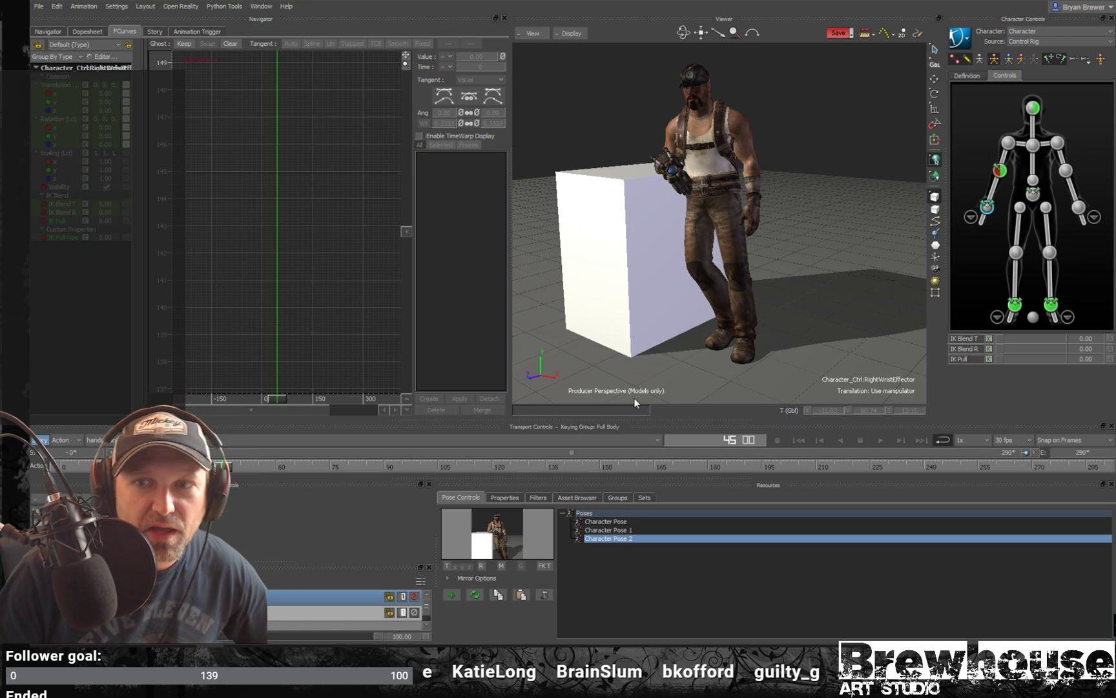
pyautogui.keyDown('ctrl'); pyautogui.keyDown('shift'); pyautogui.moveTo(773, 258); pyautogui.dragTo(783, 210); pyautogui.keyUp('shift'); pyautogui.keyUp('ctrl')
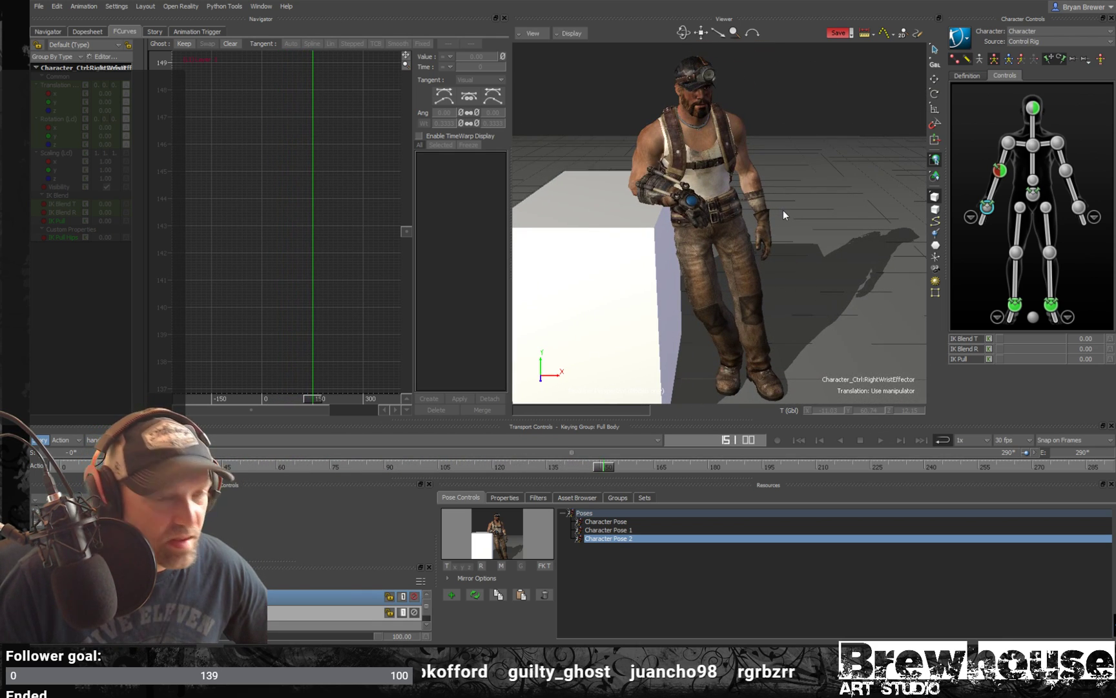